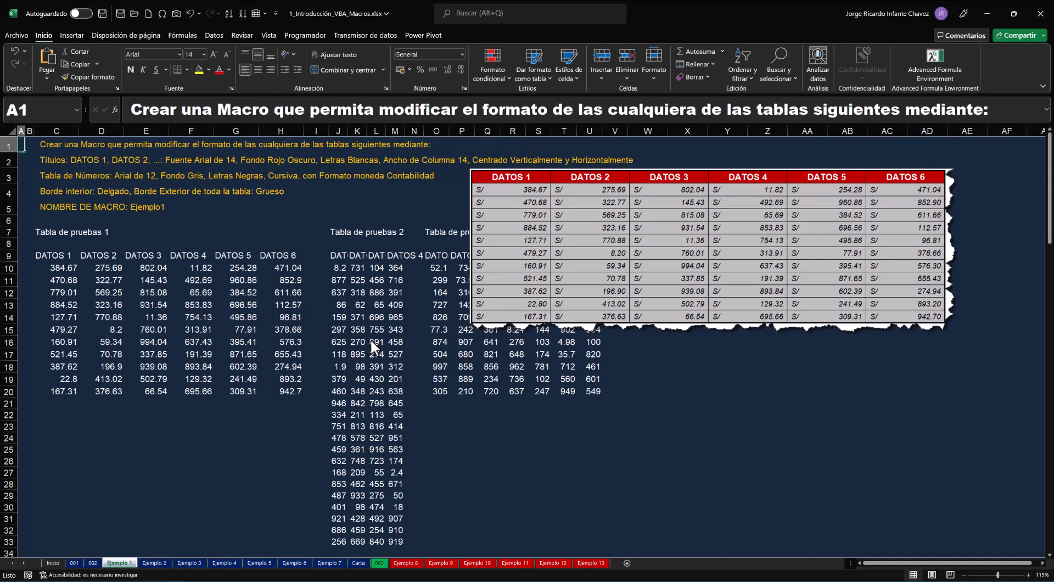
- Move the picture of the formatted sample table beside Tabla de pruebas 1, starting at about column J
left_click_drag(626, 285, 450, 294)
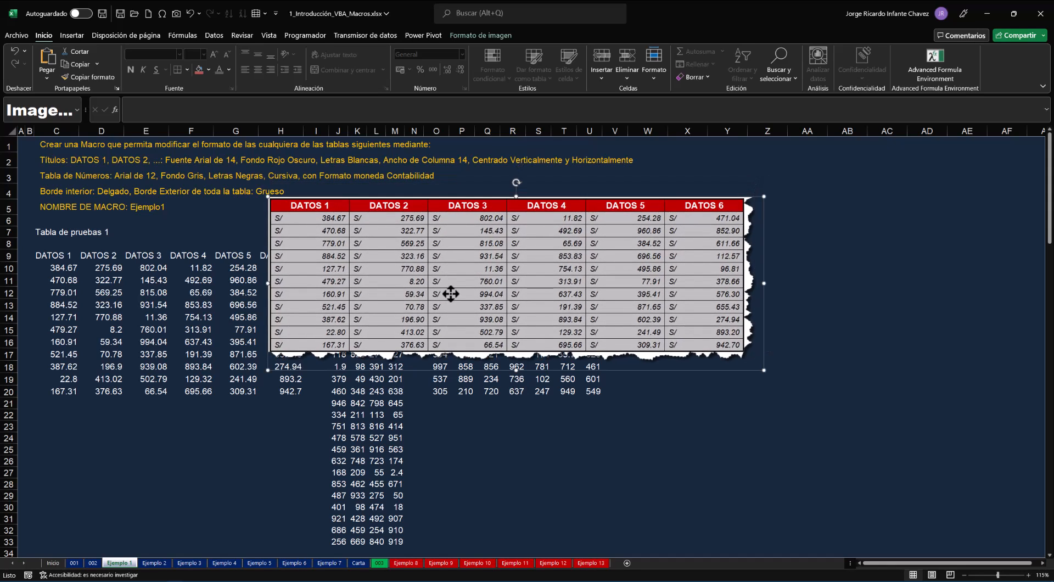
left_click_drag(450, 294, 517, 285)
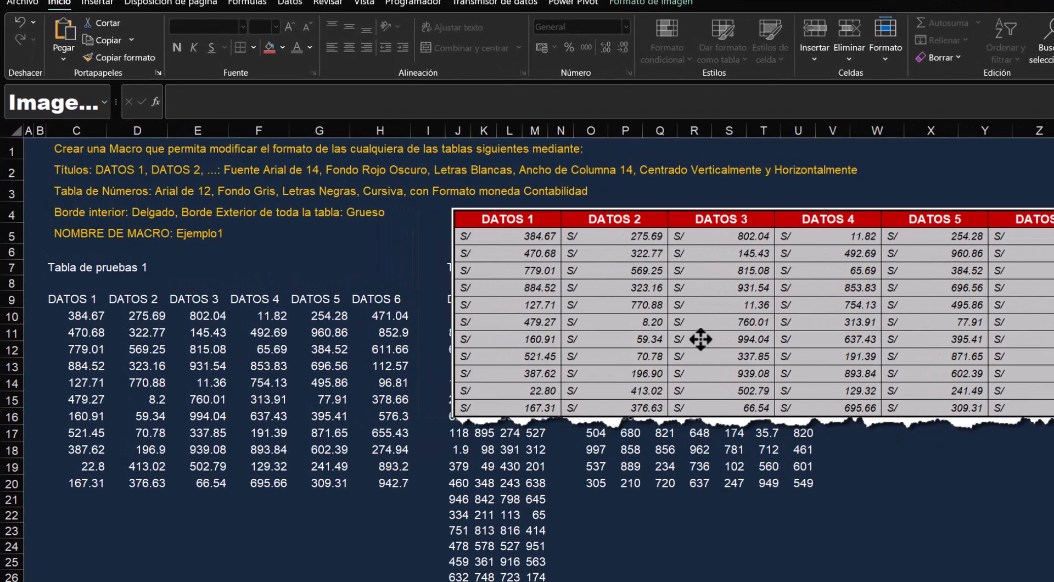
left_click_drag(700, 339, 701, 339)
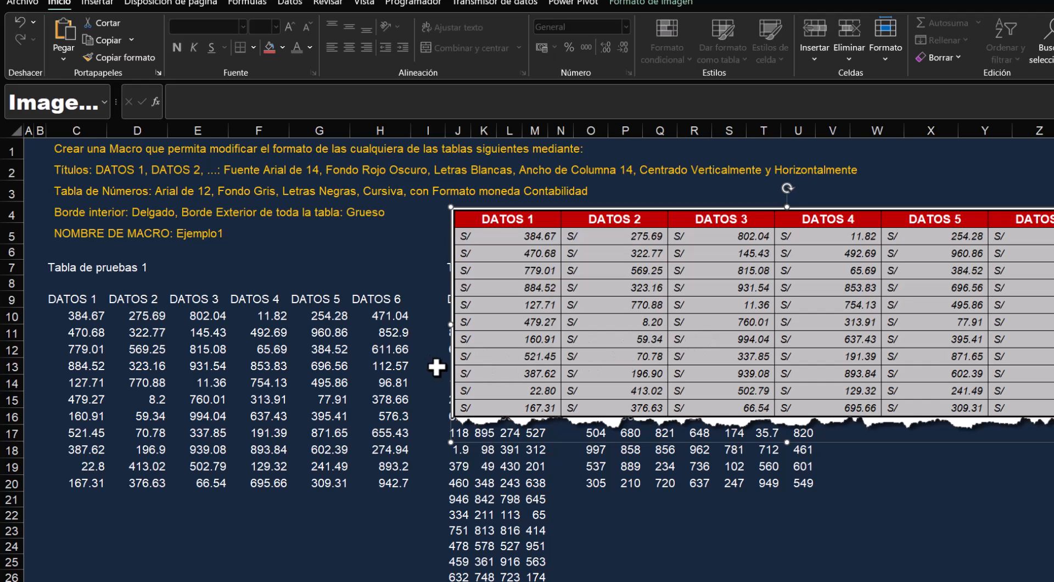
- Select the header cells DATOS 1 to DATOS 6 (C9:H9) of Tabla de pruebas 1
left_click(278, 398)
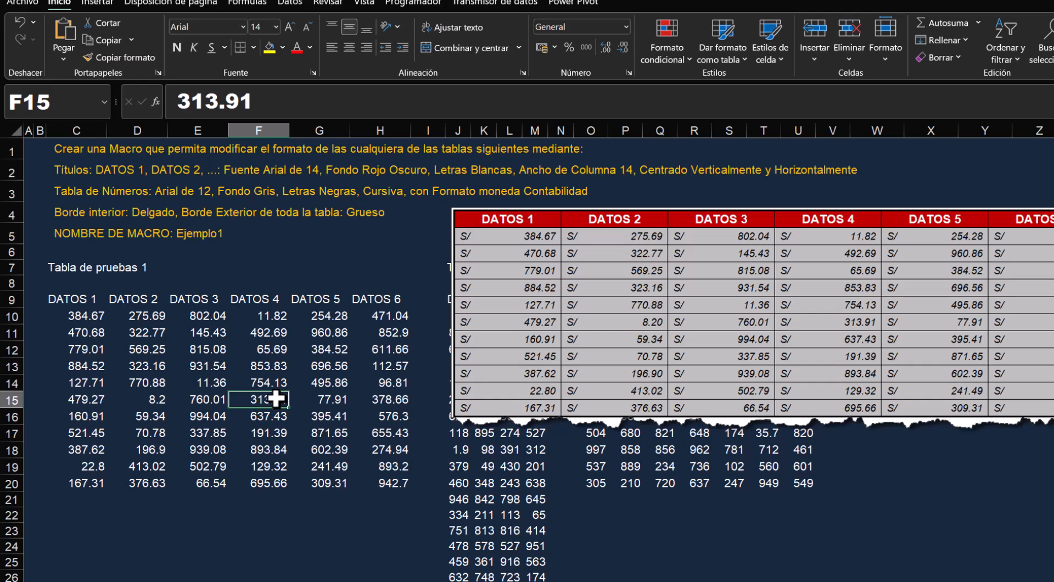
left_click(86, 417)
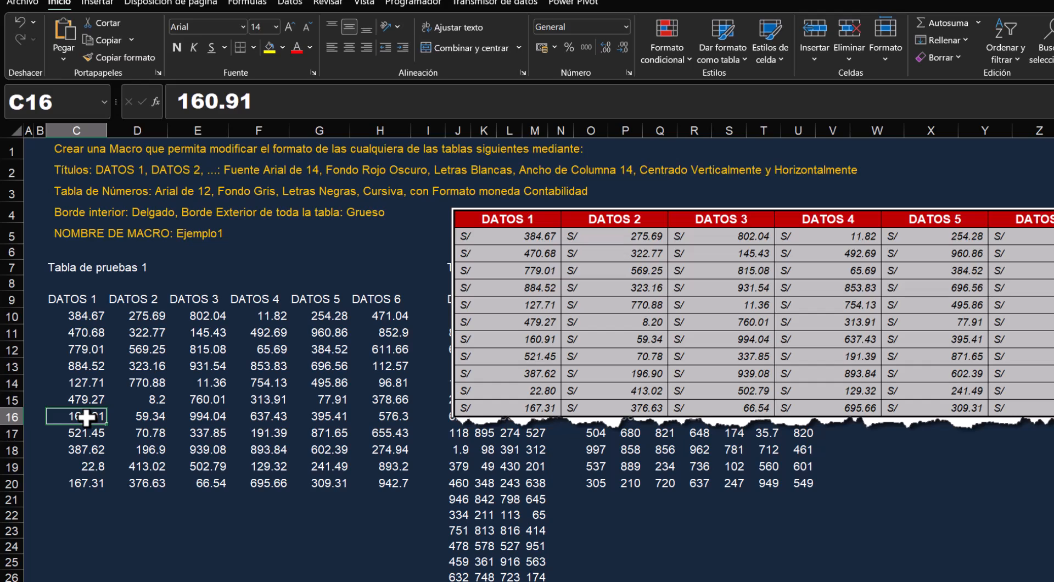
left_click(269, 431)
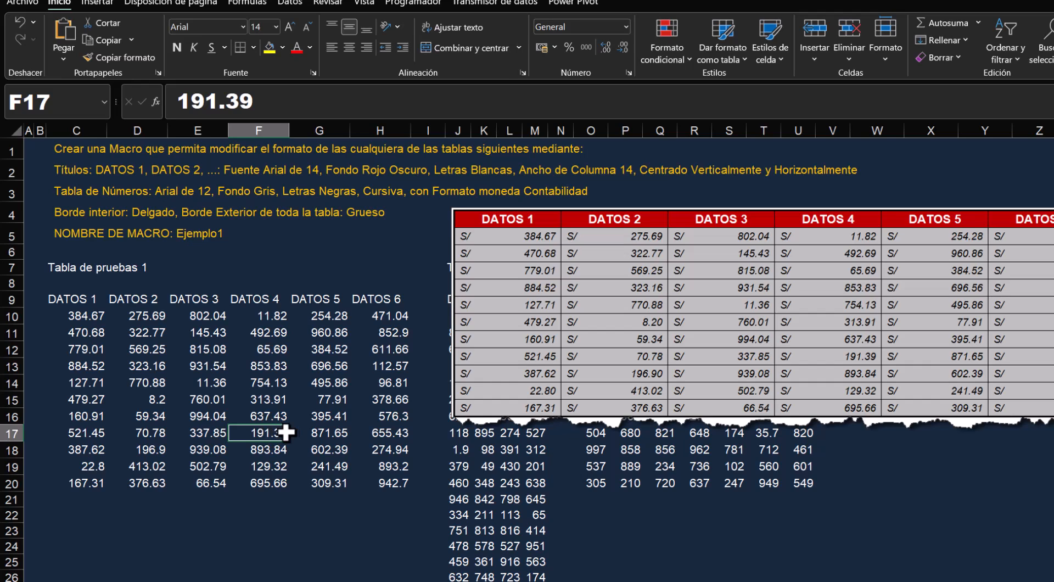
left_click(377, 434)
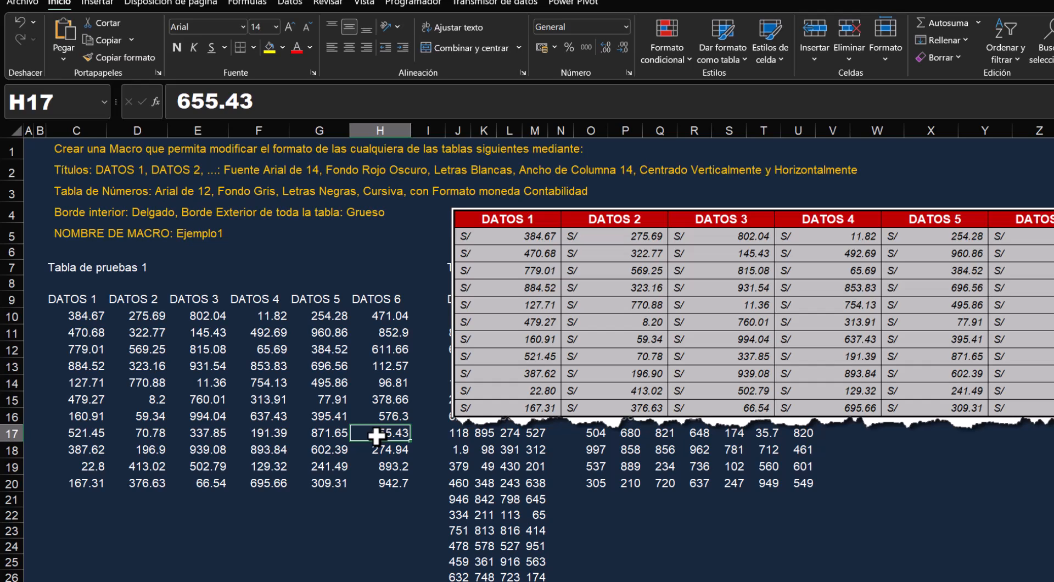
key("ctrl+Up")
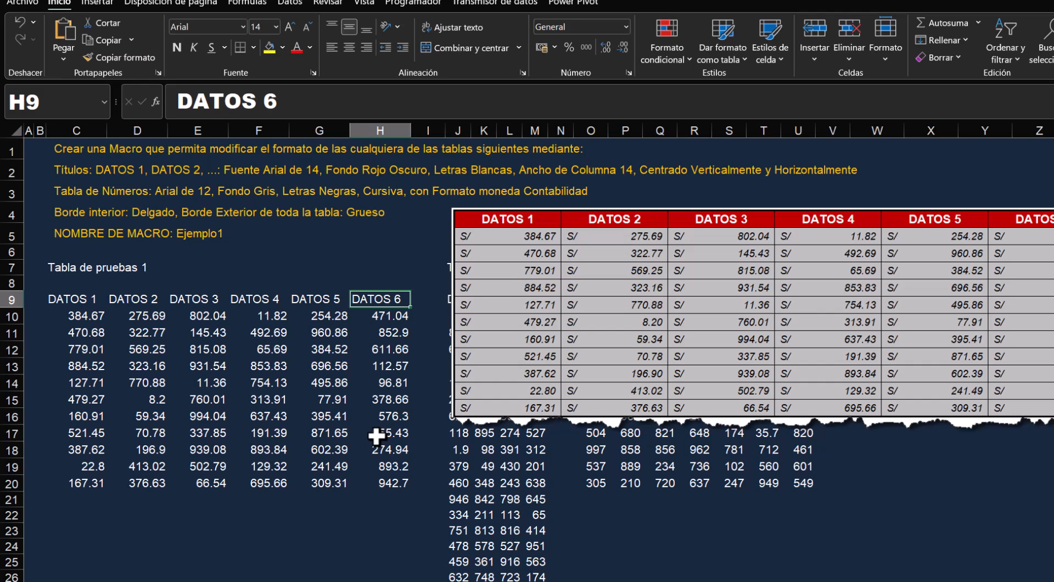
key("ctrl+Left")
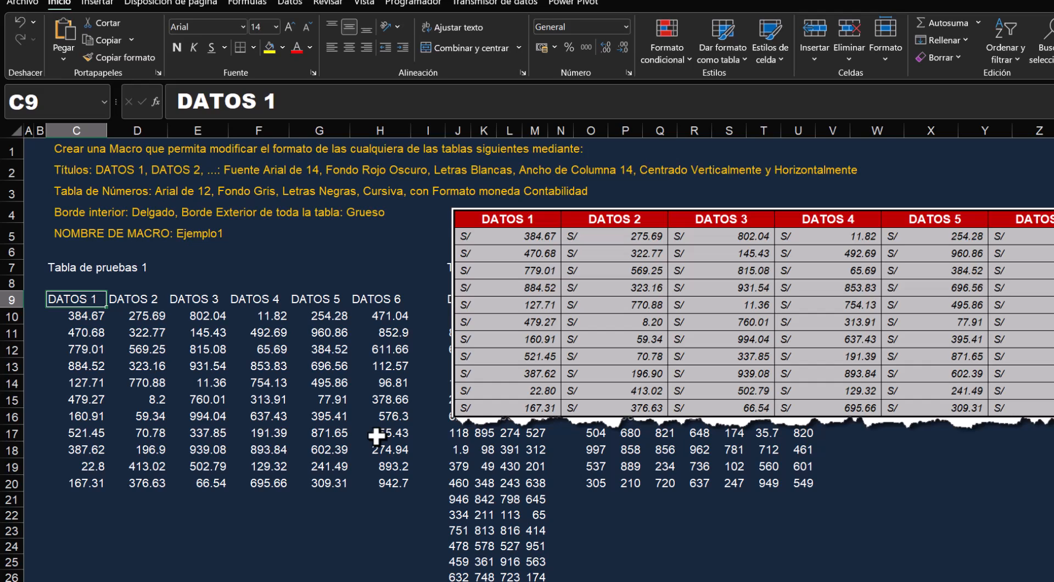
key("ctrl+shift+Right")
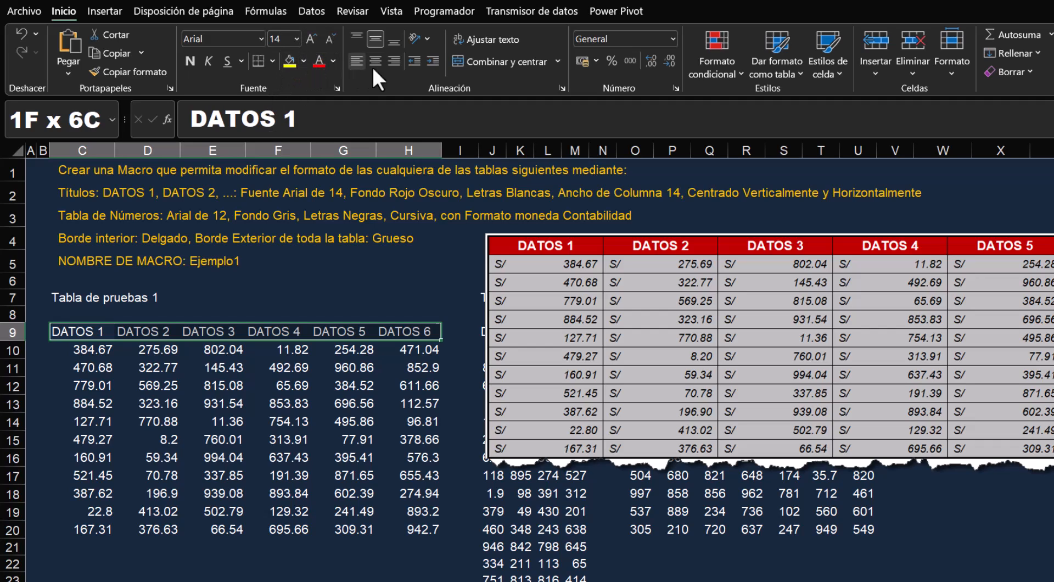
- Review the number, alignment, font, border, fill and protection options in Format Cells for the selected headers, and close it without applying changes
left_click(950, 71)
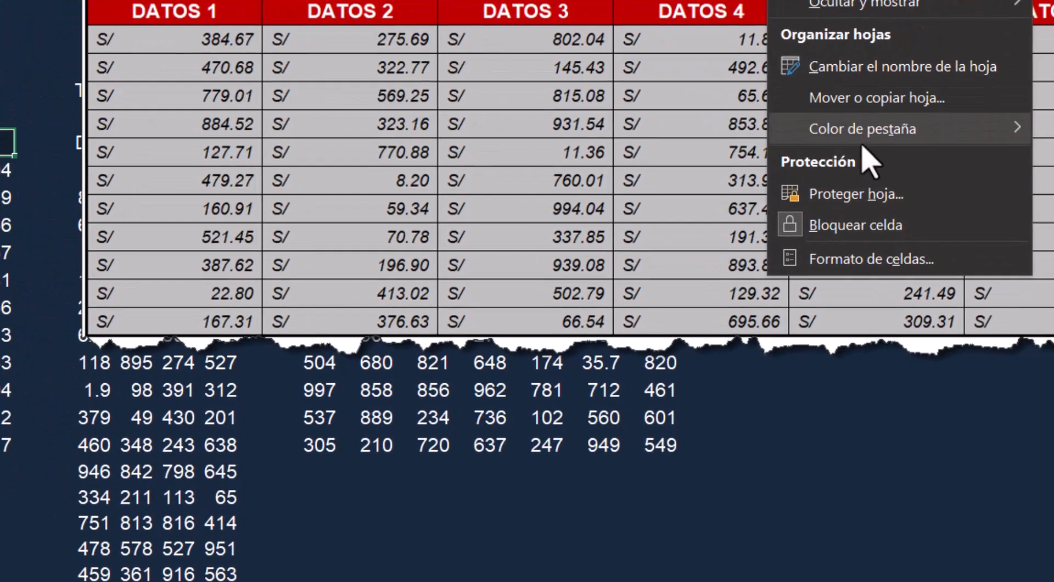
mouse_move(997, 327)
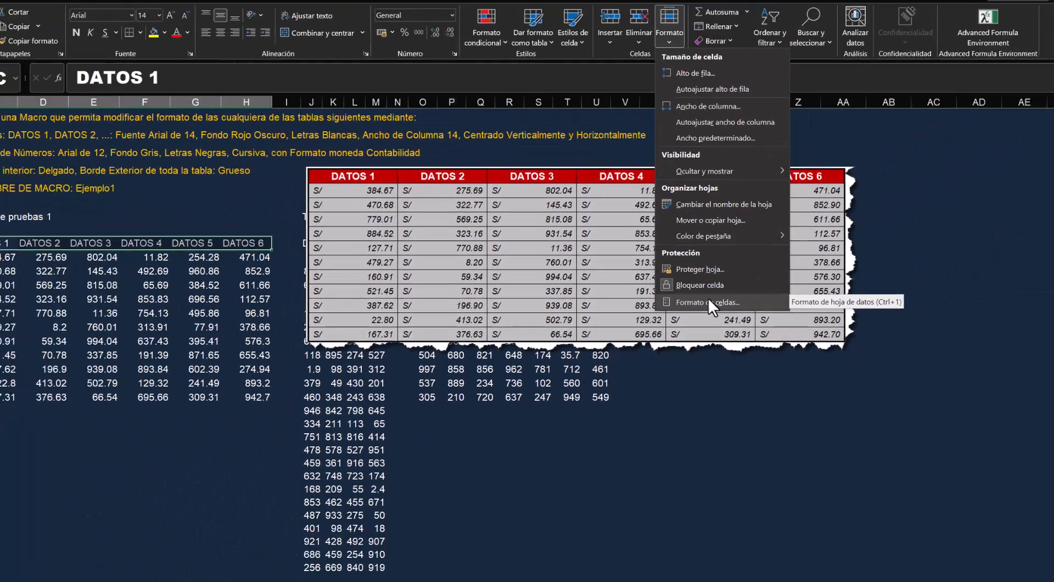
left_click(880, 259)
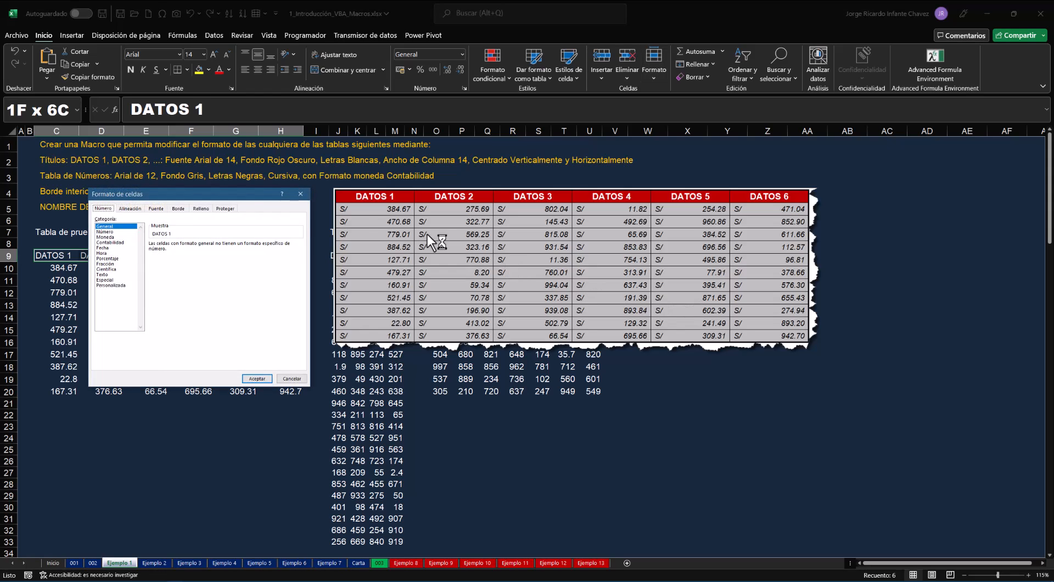
left_click_drag(227, 196, 308, 197)
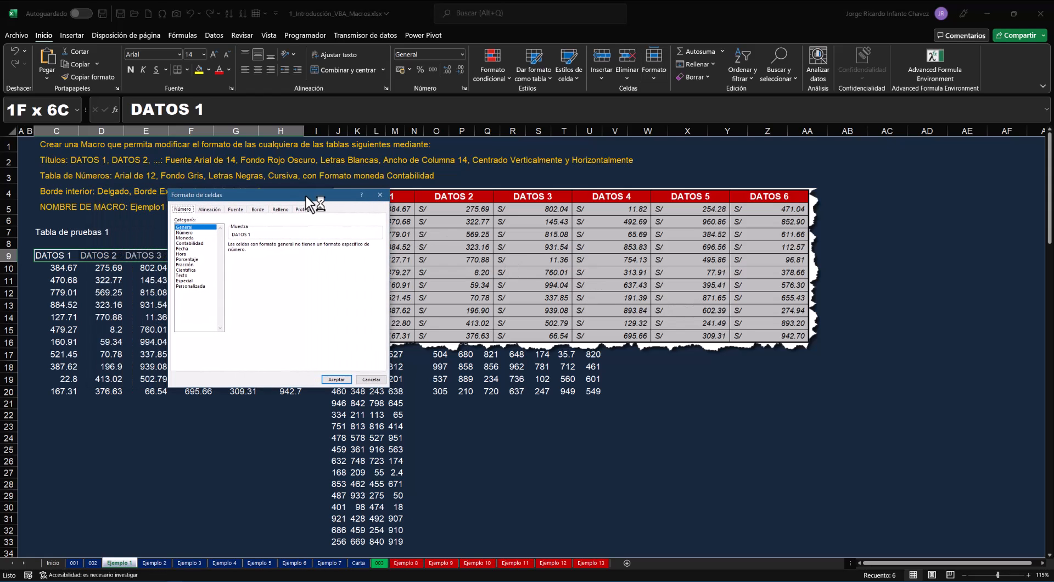
left_click(209, 208)
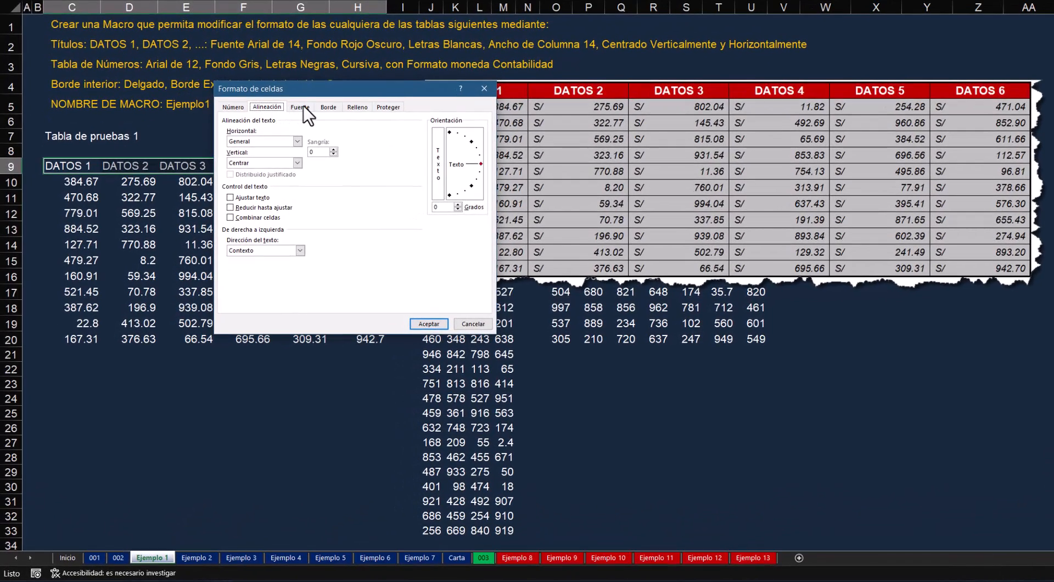
left_click(299, 115)
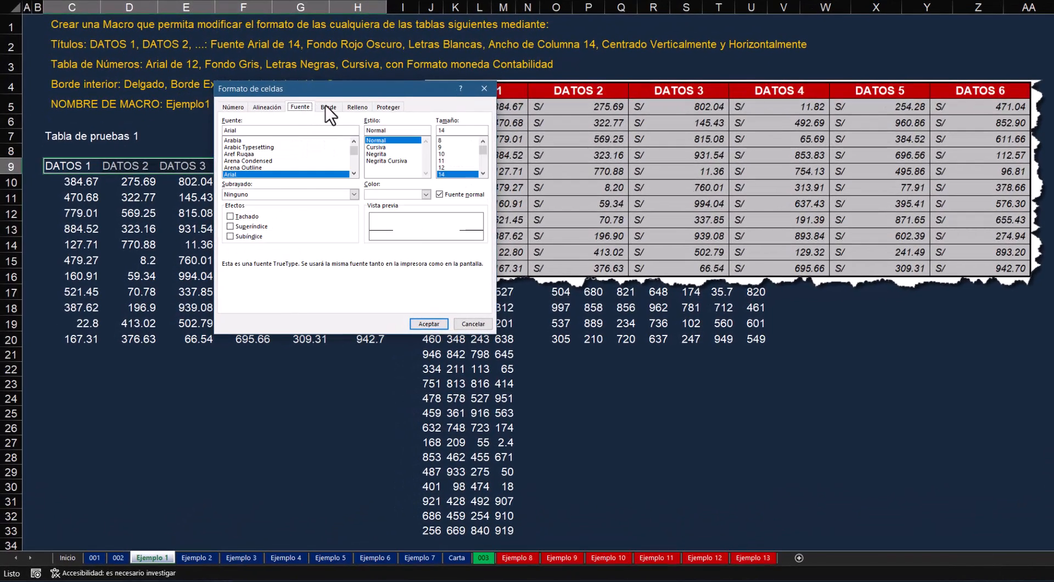
left_click(328, 107)
left_click(357, 107)
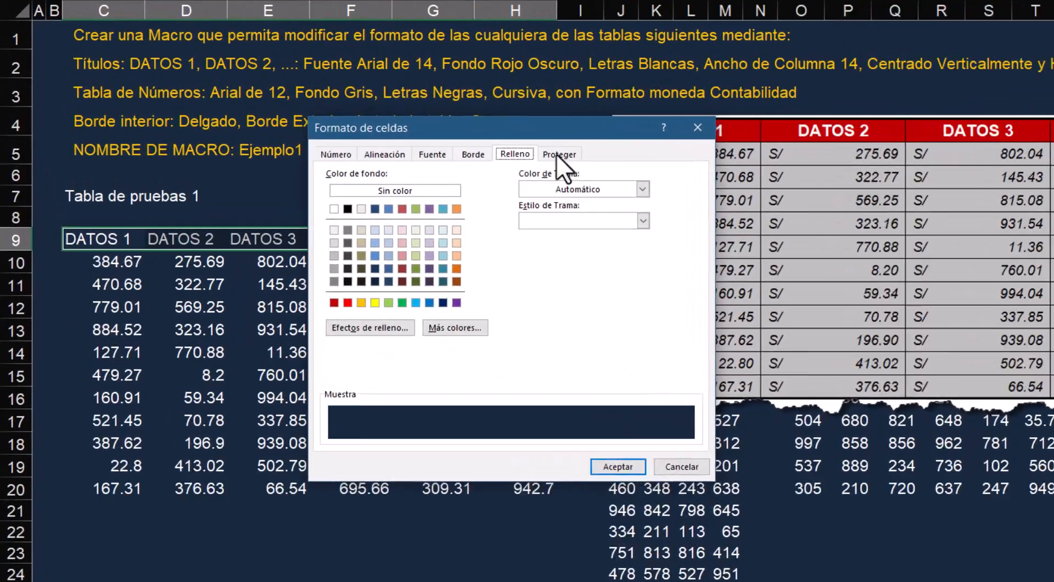
left_click(556, 154)
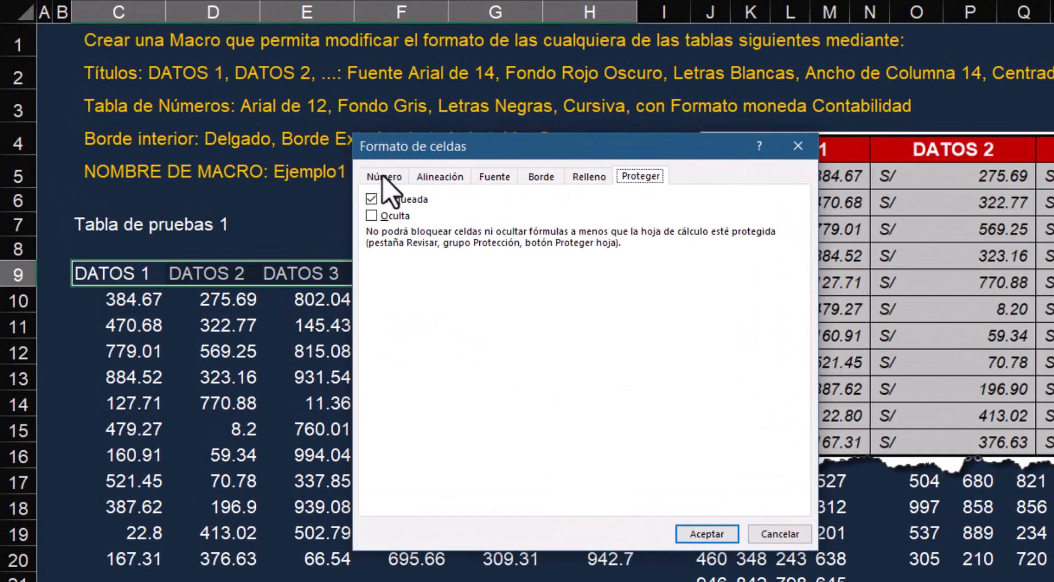
left_click(384, 177)
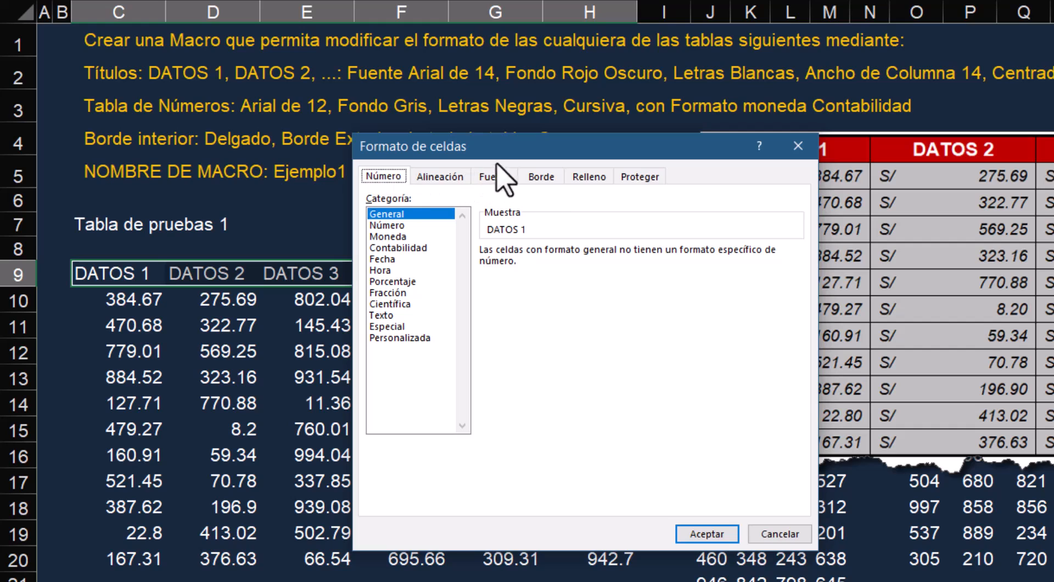
left_click_drag(512, 154, 555, 176)
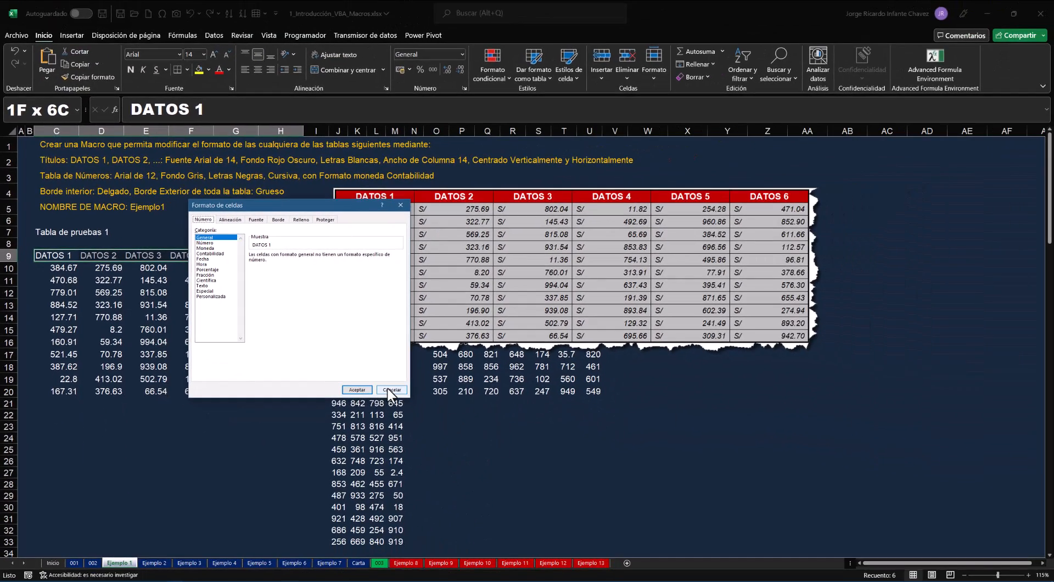
left_click(391, 390)
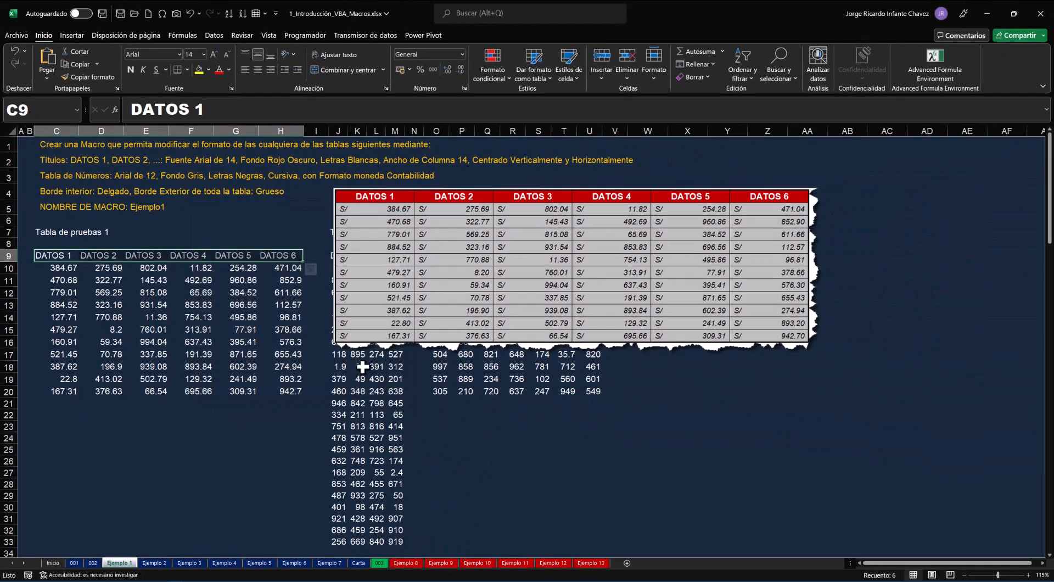
- Reopen Format Cells for the headers, examine the alignment, font and border options, and cancel the dialog
right_click(159, 254)
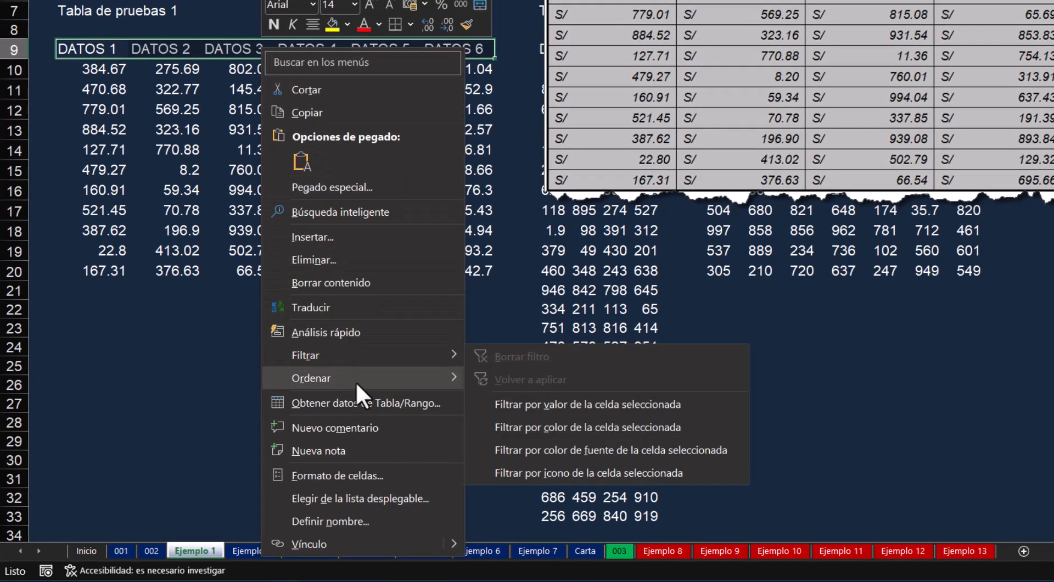
mouse_move(355, 381)
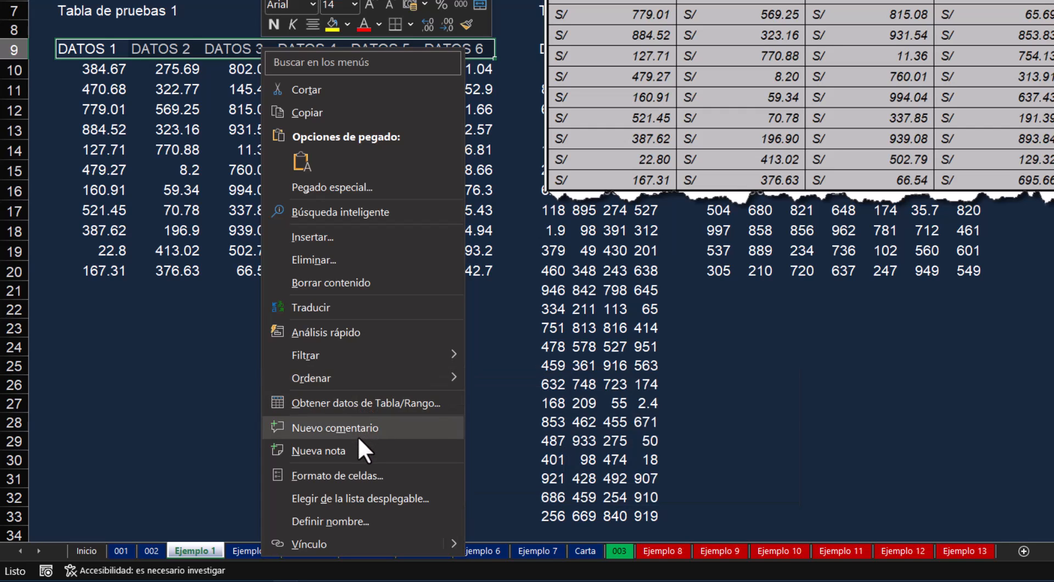
left_click(358, 472)
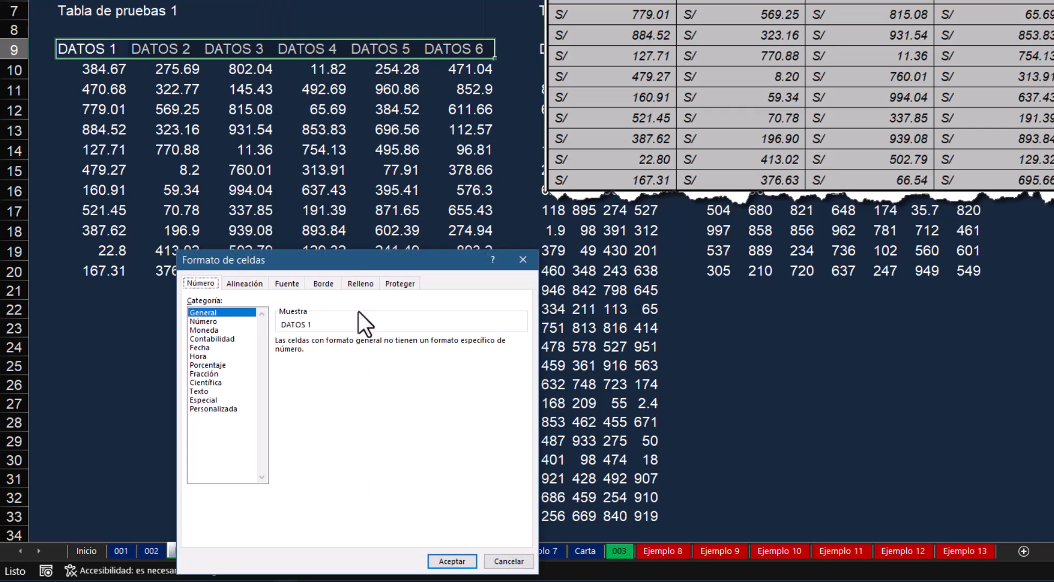
left_click_drag(358, 266, 432, 87)
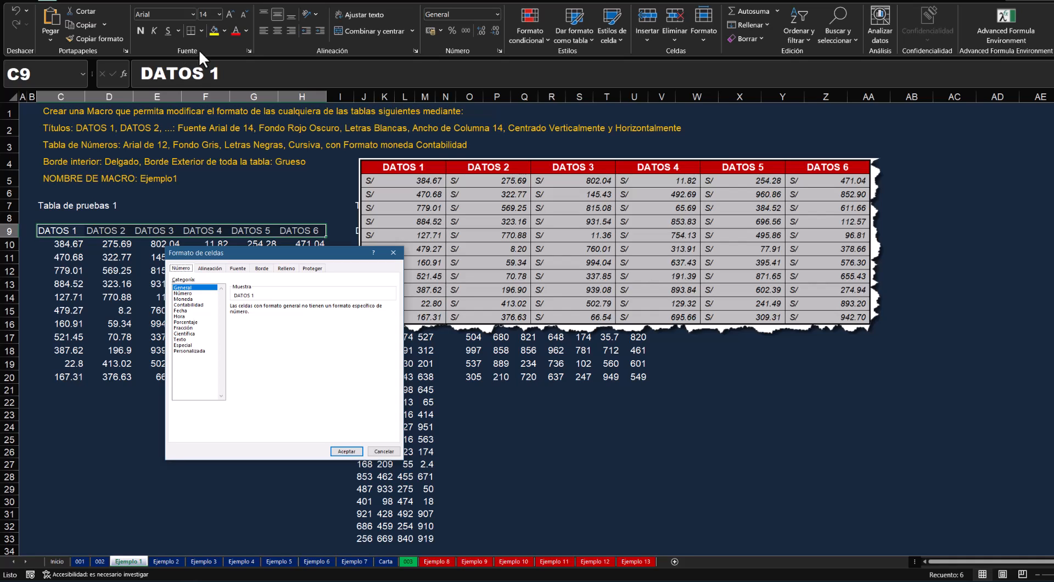
left_click(210, 269)
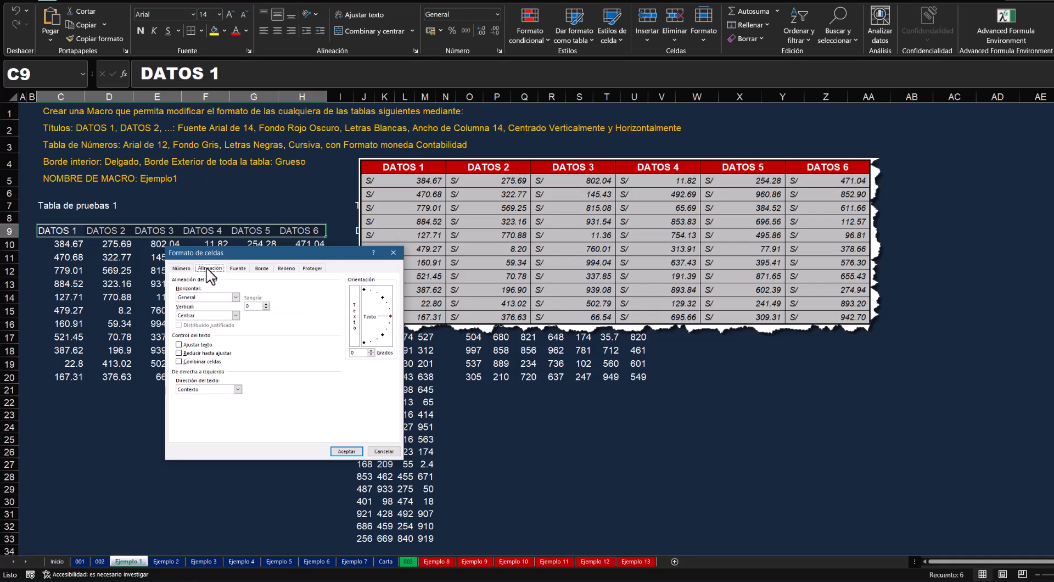
left_click(236, 269)
left_click(265, 268)
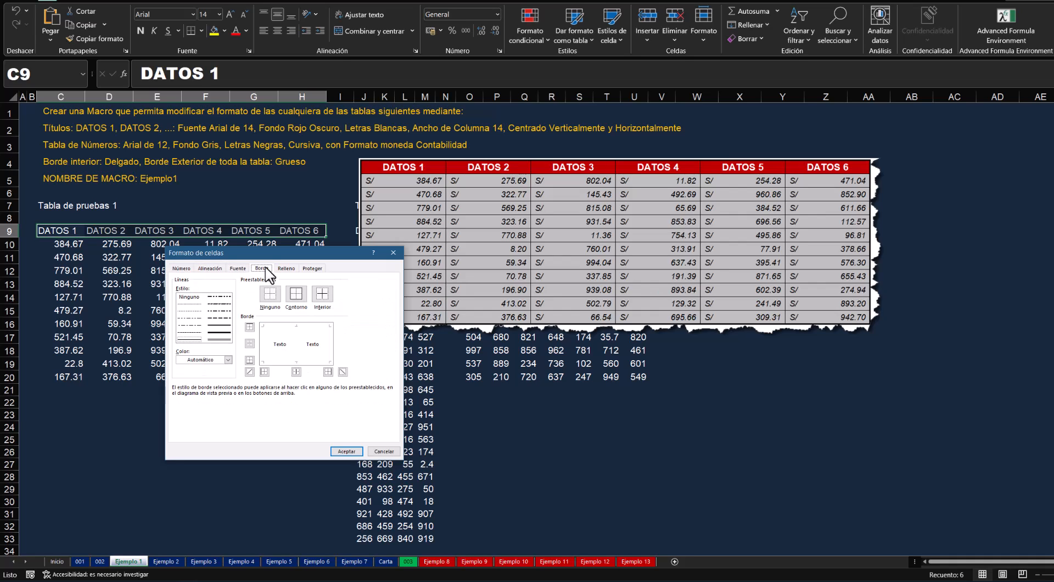
left_click(383, 451)
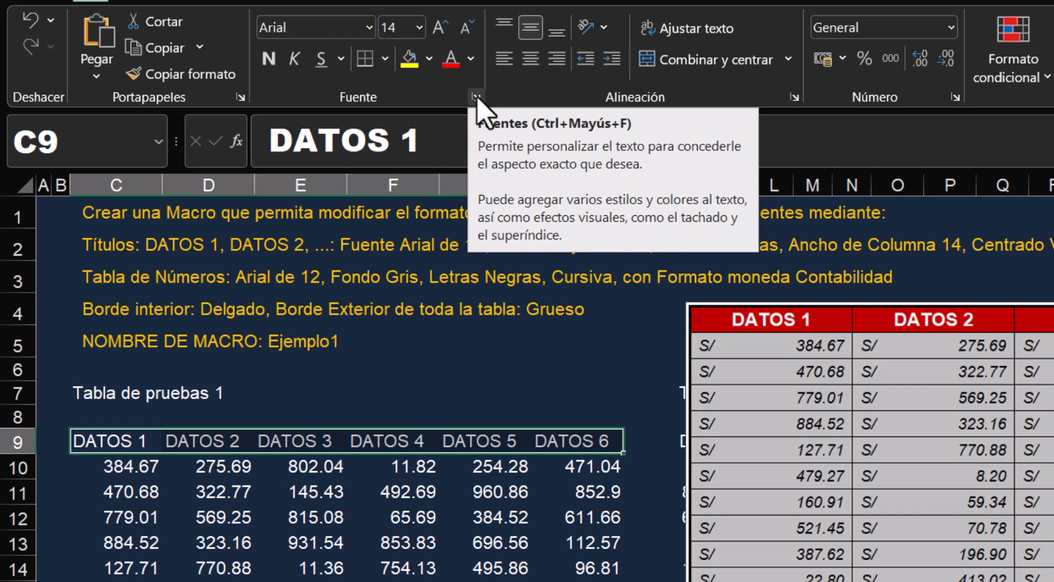
- Open the detailed font settings for the headers, check the number, alignment and font categories, and cancel
left_click(475, 98)
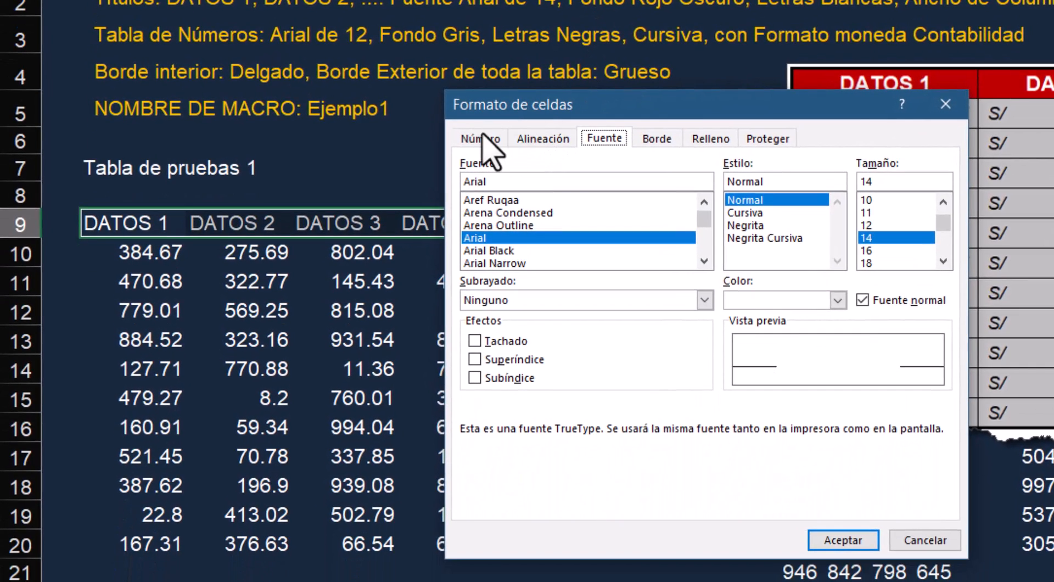
left_click(418, 367)
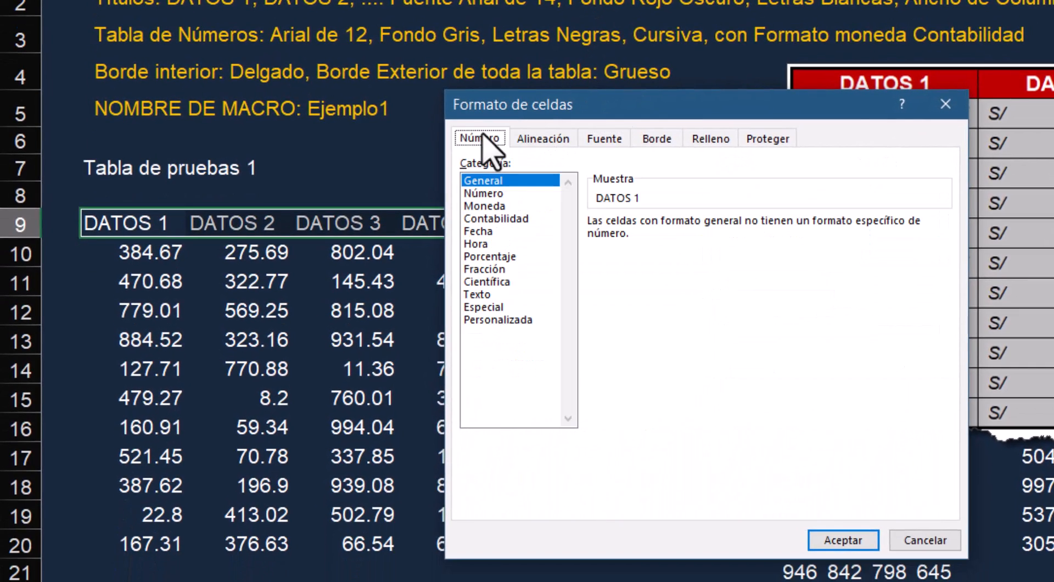
left_click(530, 139)
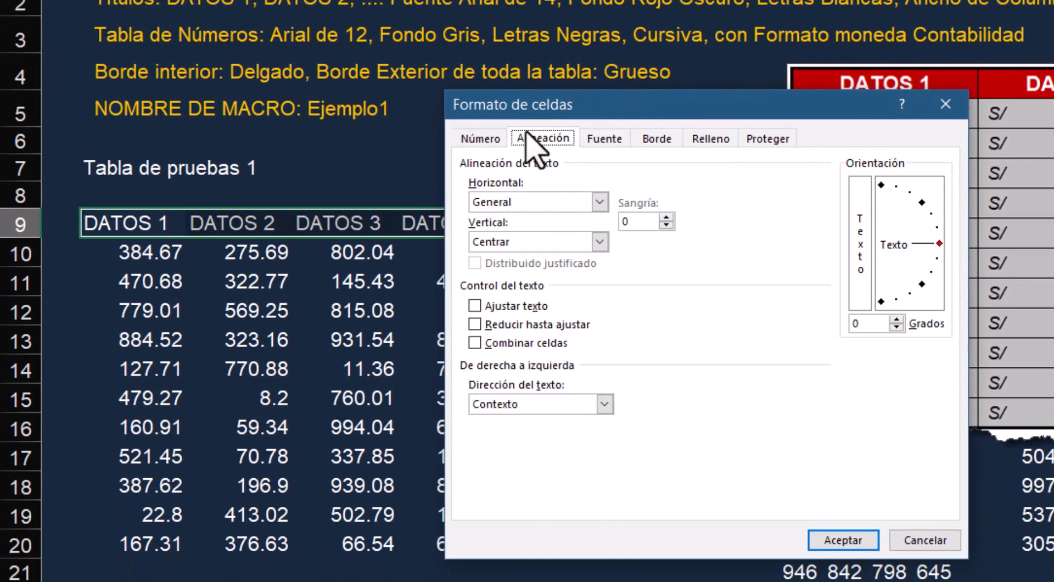
left_click(602, 139)
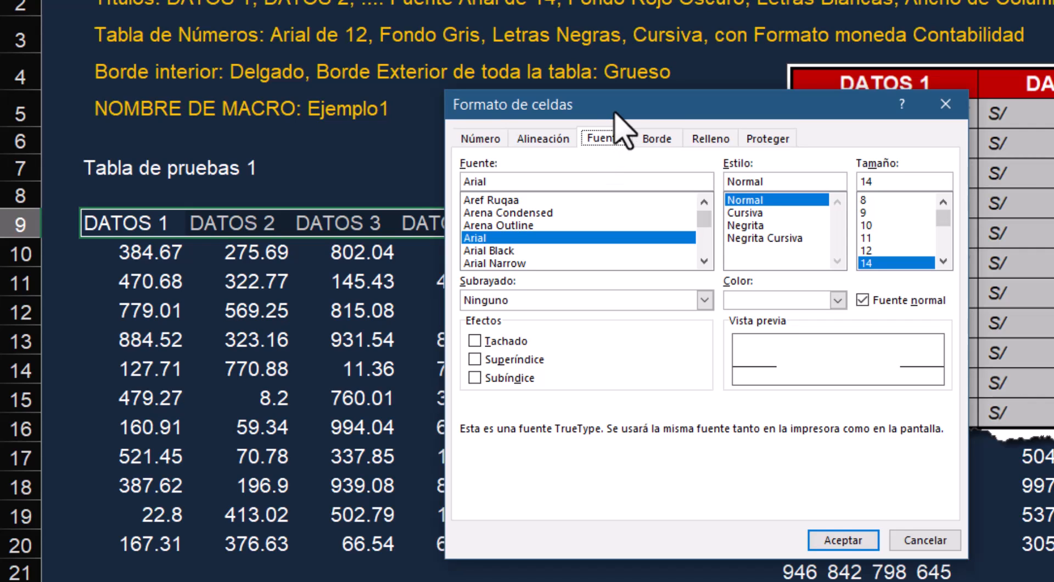
left_click(918, 537)
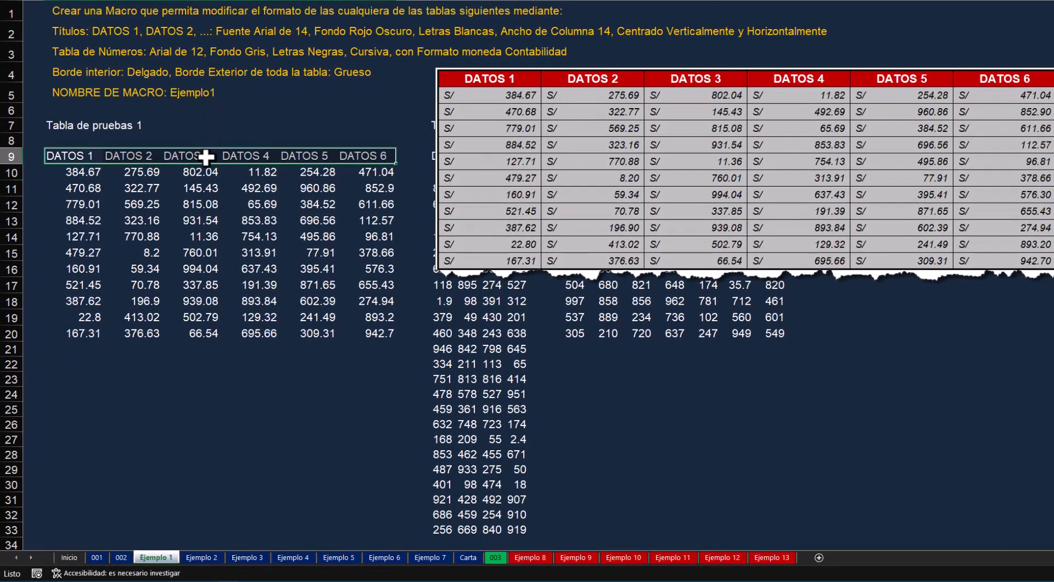
- Set the font of the selected headers DATOS 1 to DATOS 6 to Arial, Negrita, size 14 in Format Cells
right_click(207, 153)
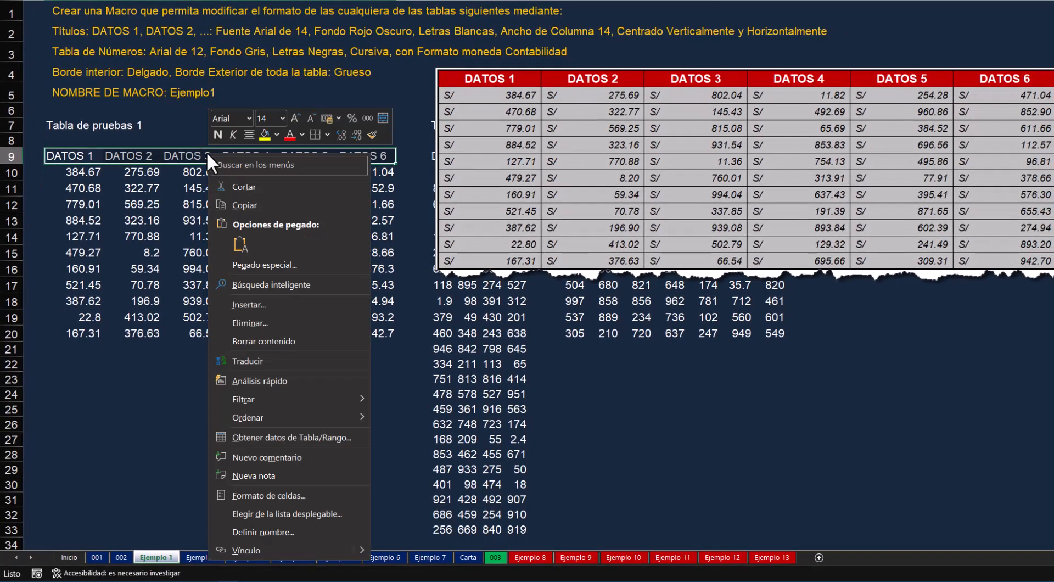
left_click(254, 494)
left_click_drag(257, 329, 402, 102)
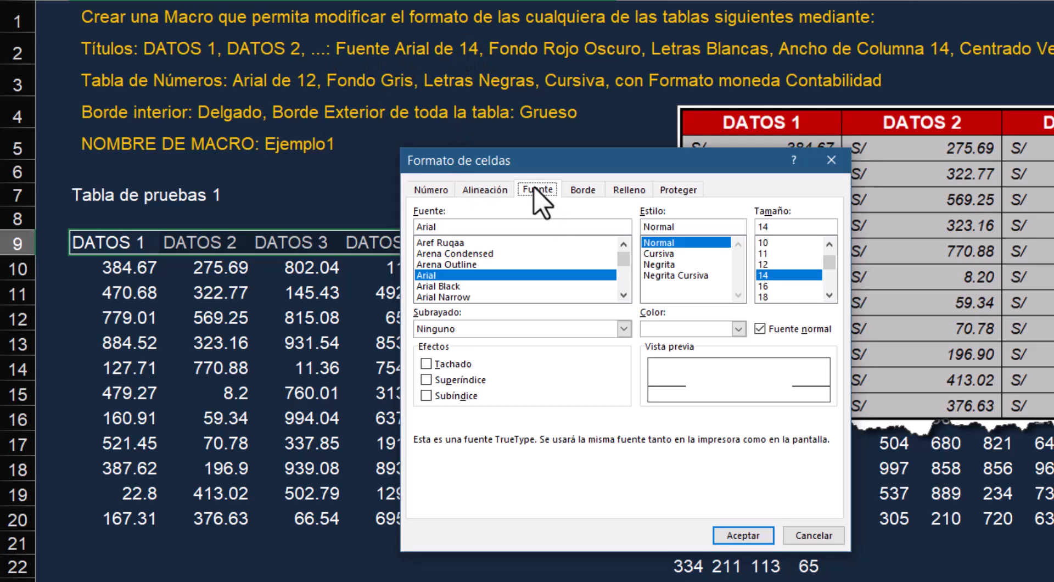
left_click(428, 276)
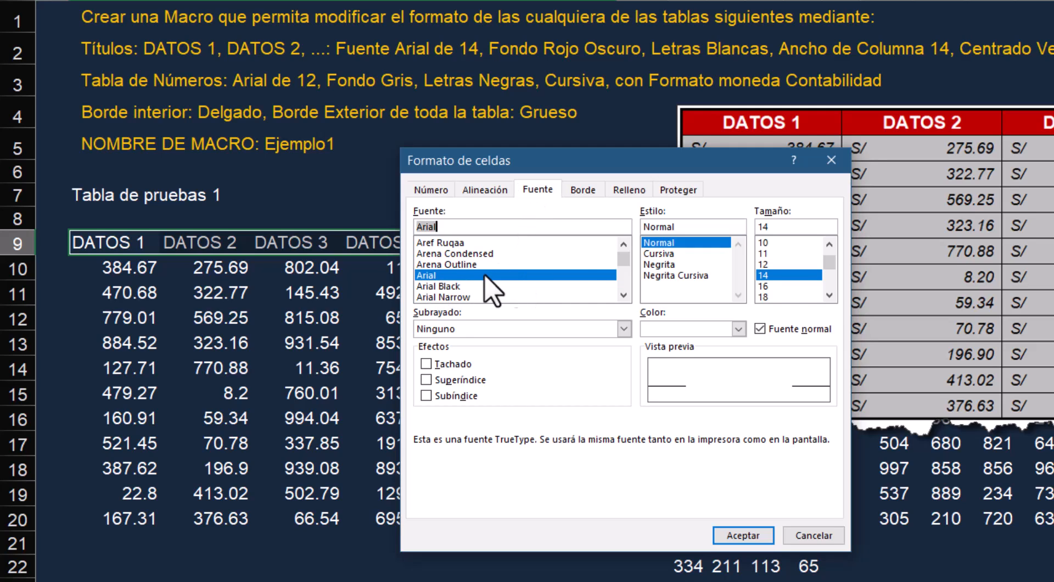
left_click(658, 264)
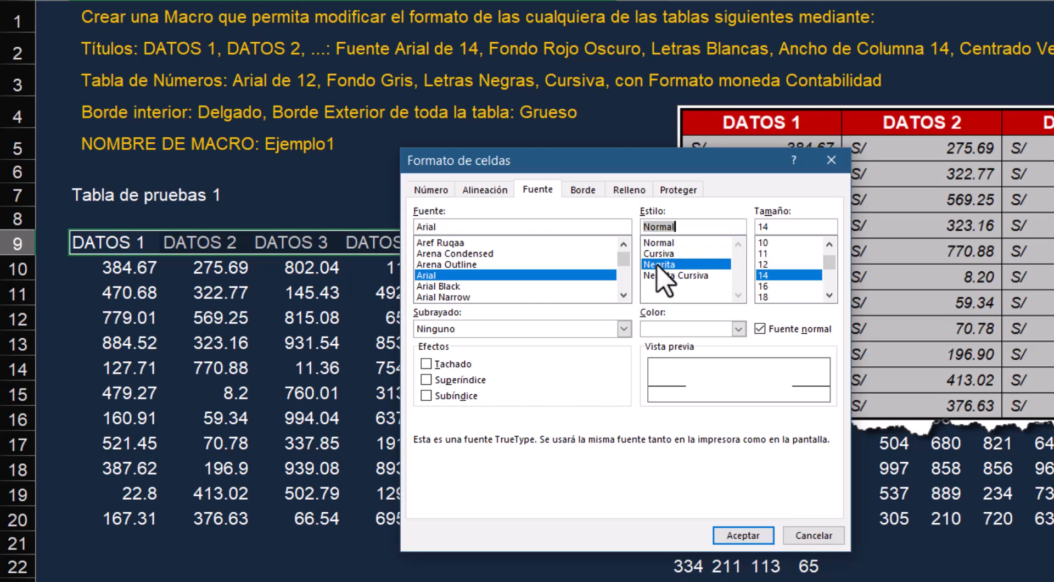
left_click(764, 275)
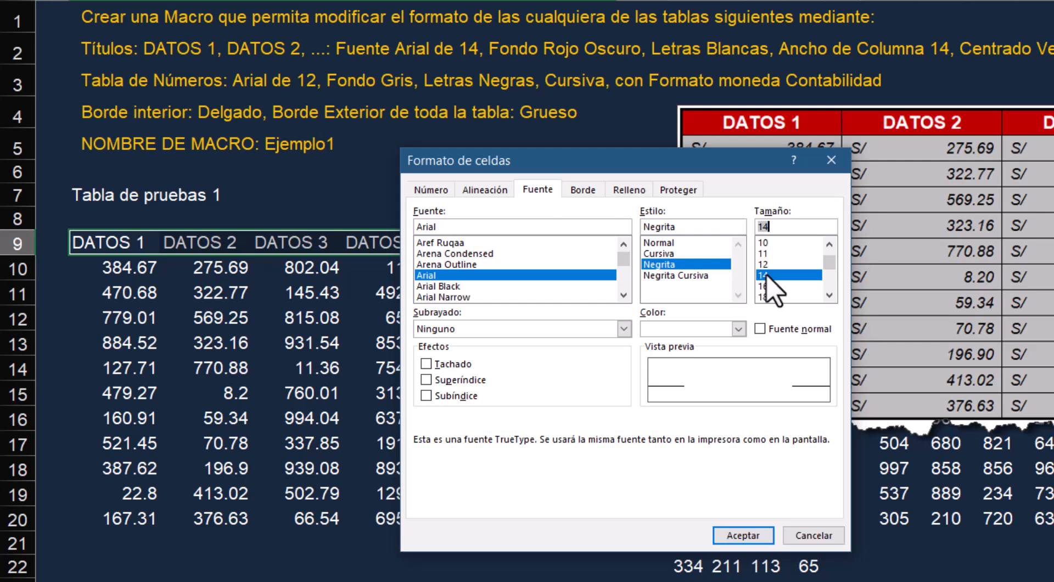
left_click(538, 189)
- Set both the horizontal and vertical text alignment of the headers to Centrar
left_click(485, 191)
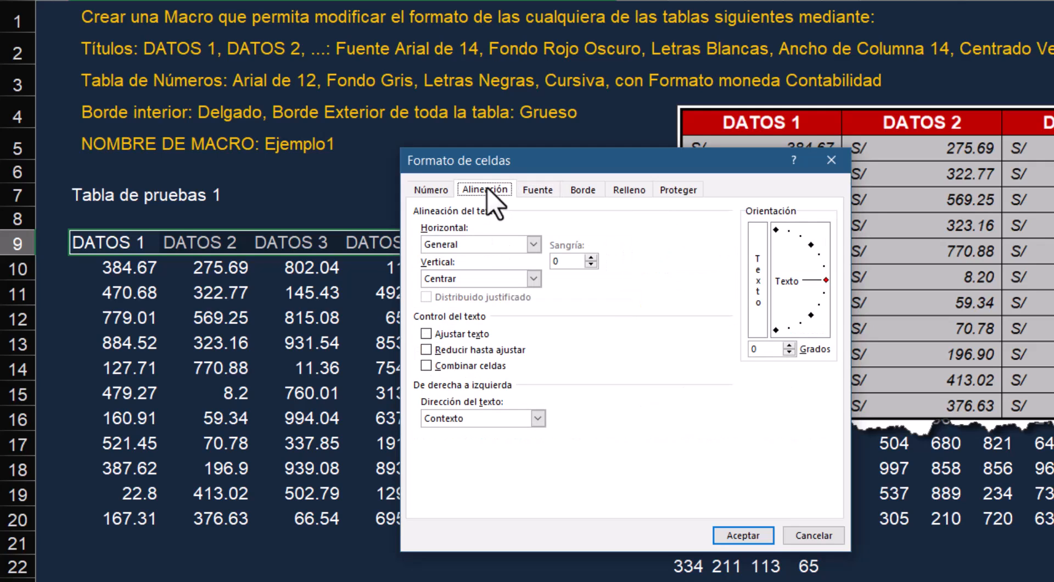
left_click(533, 244)
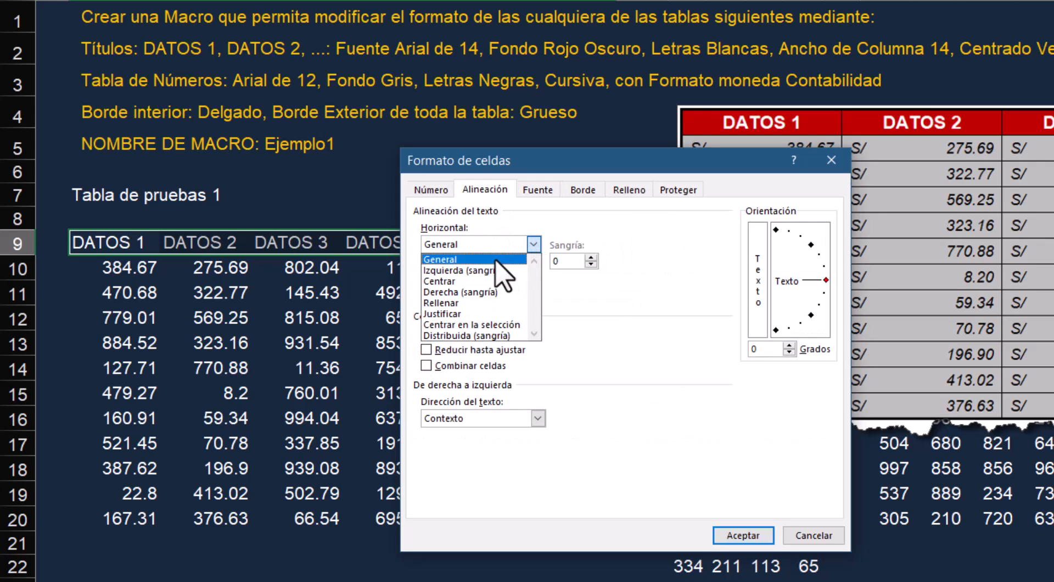
left_click(445, 282)
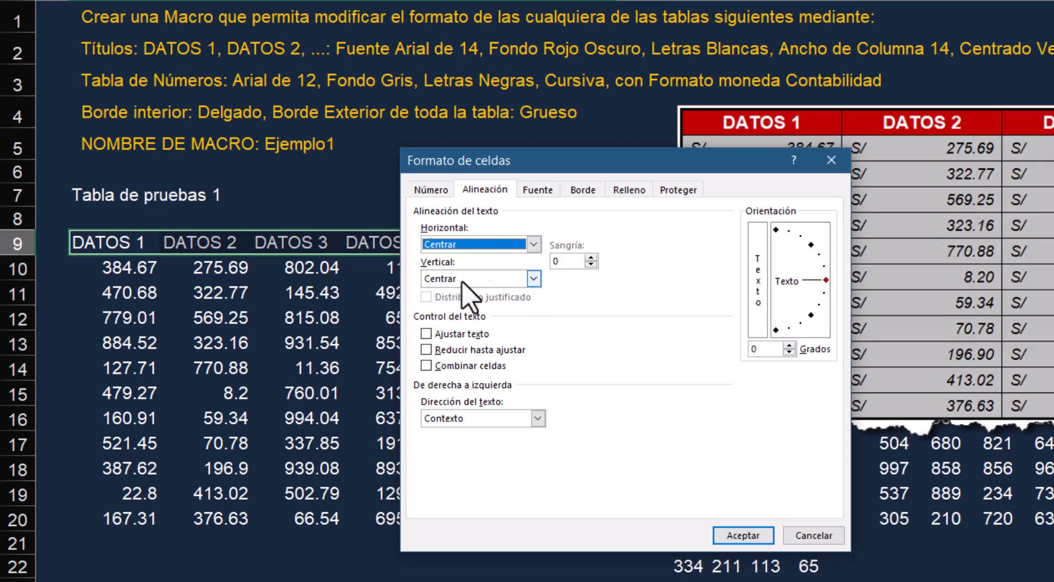
left_click(533, 279)
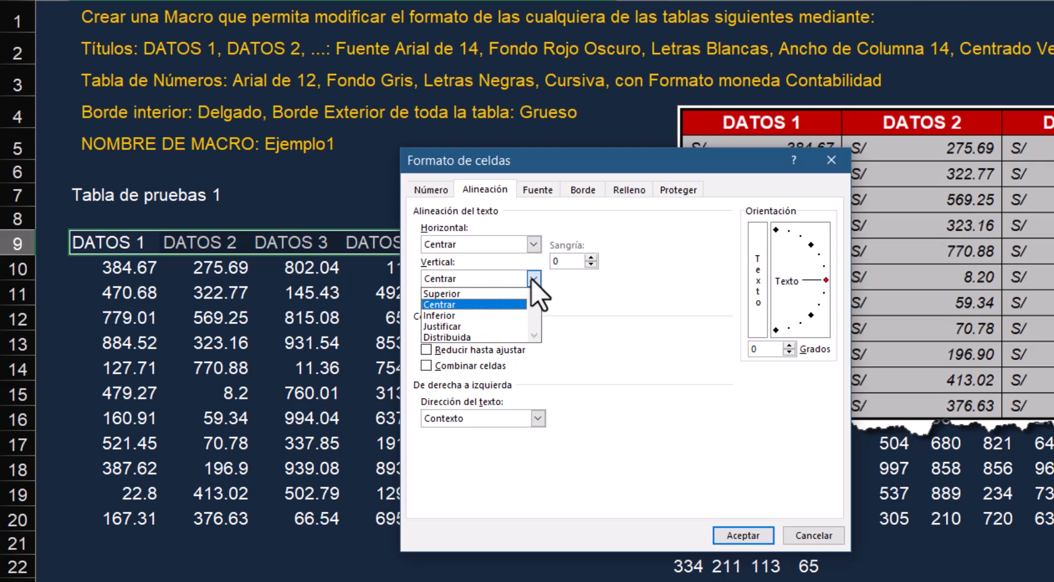
left_click(459, 305)
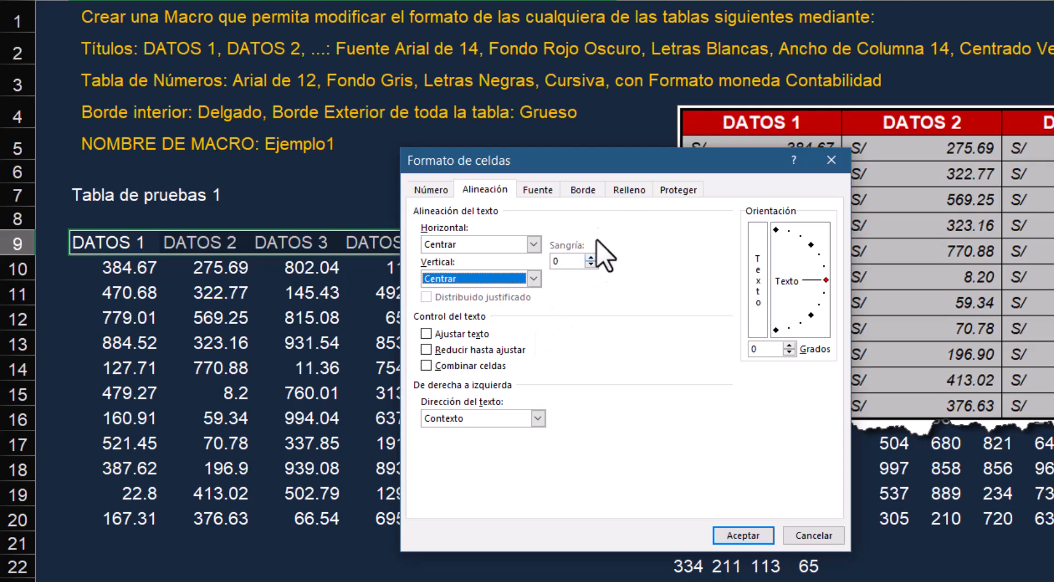
- Give the headers a standard dark red fill and white font color, and apply the cell formatting
left_click(629, 190)
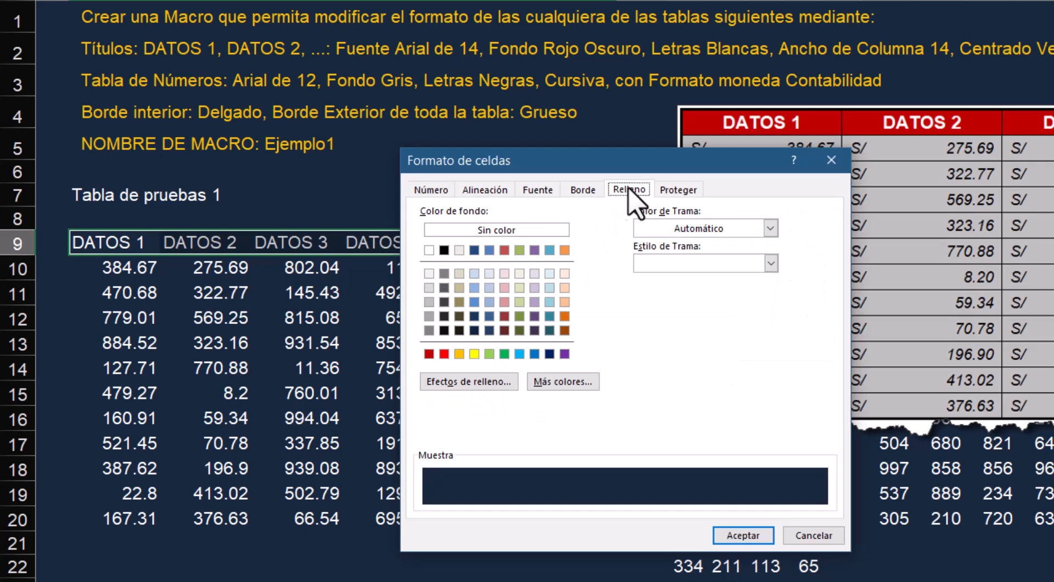
left_click(429, 354)
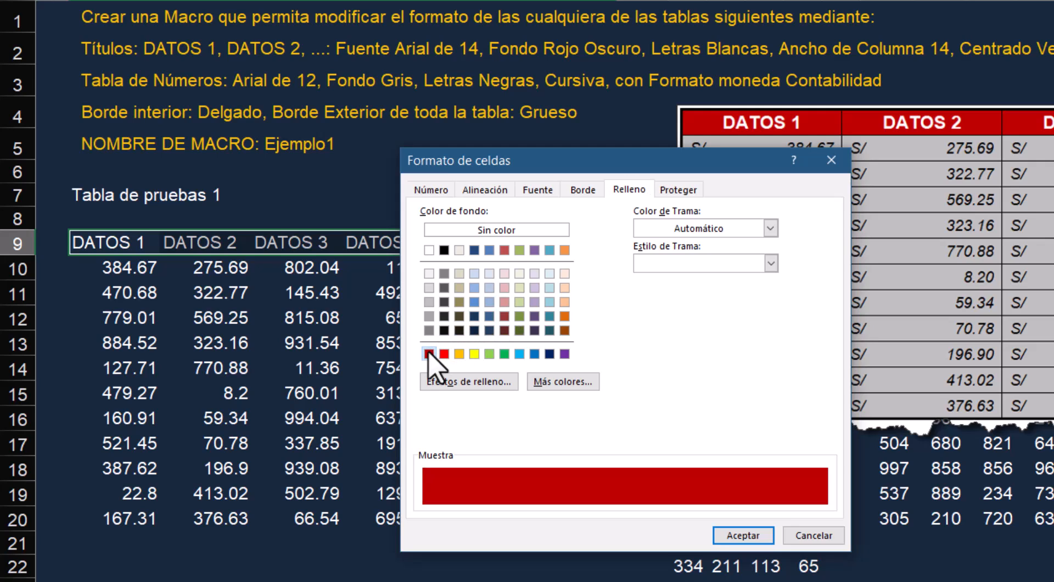
left_click(537, 191)
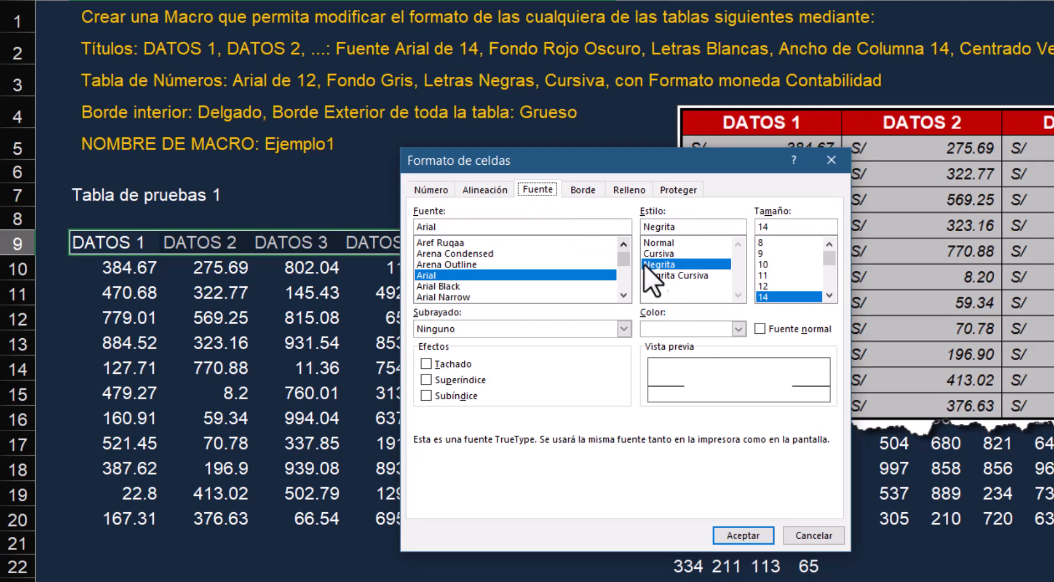
left_click(681, 329)
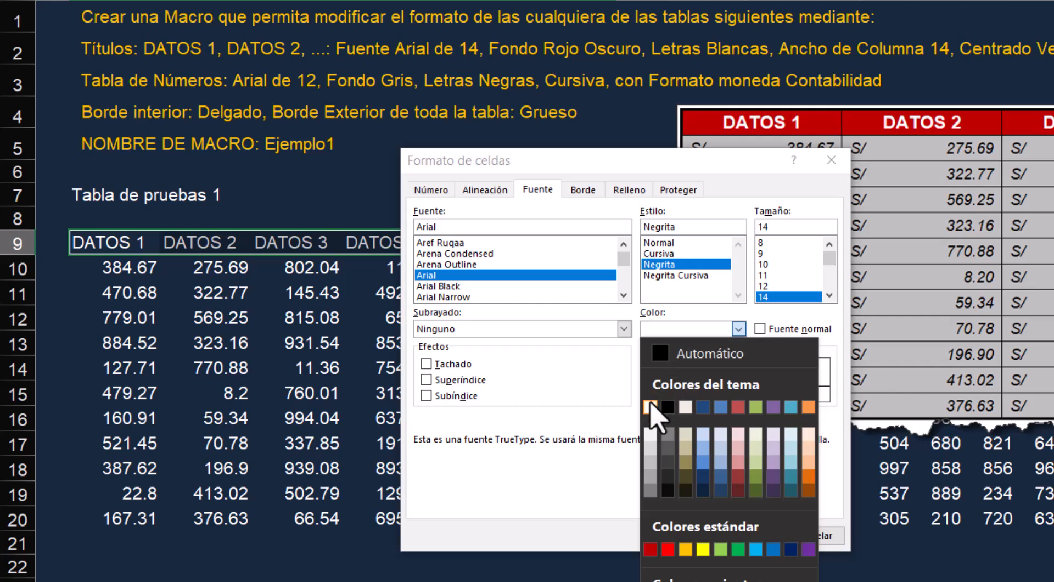
left_click(651, 406)
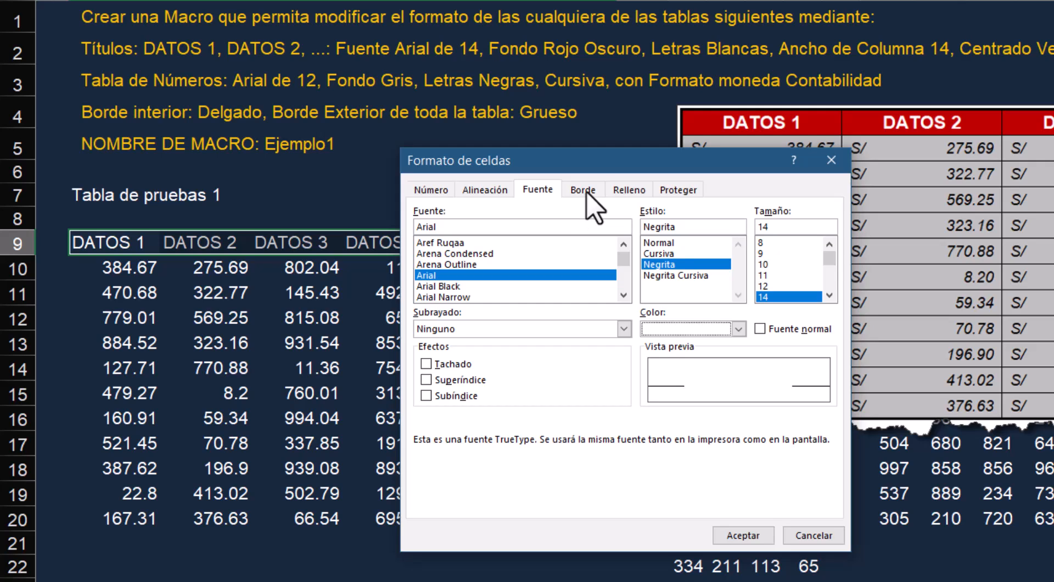
left_click(488, 191)
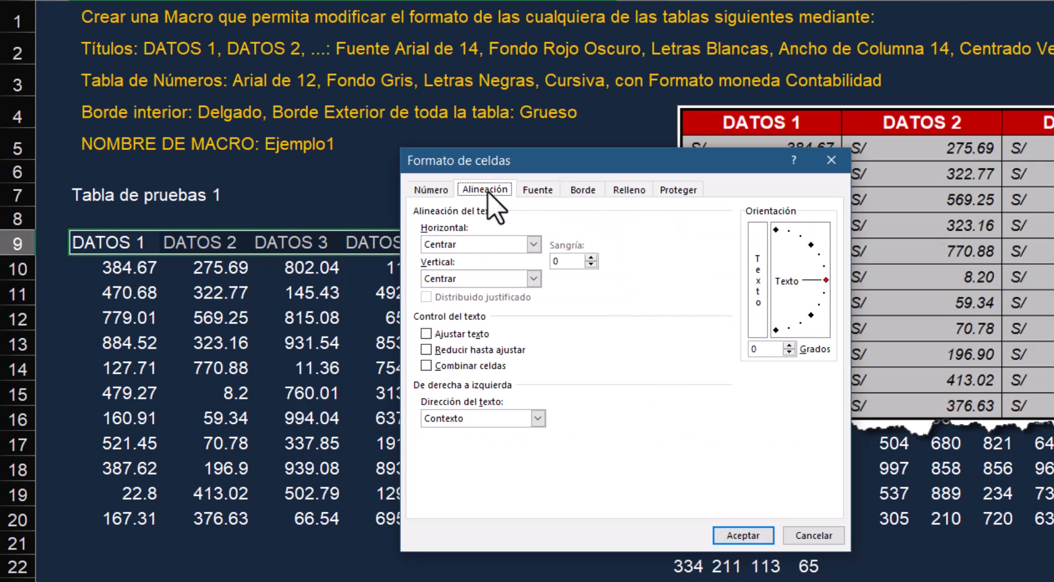
left_click(577, 191)
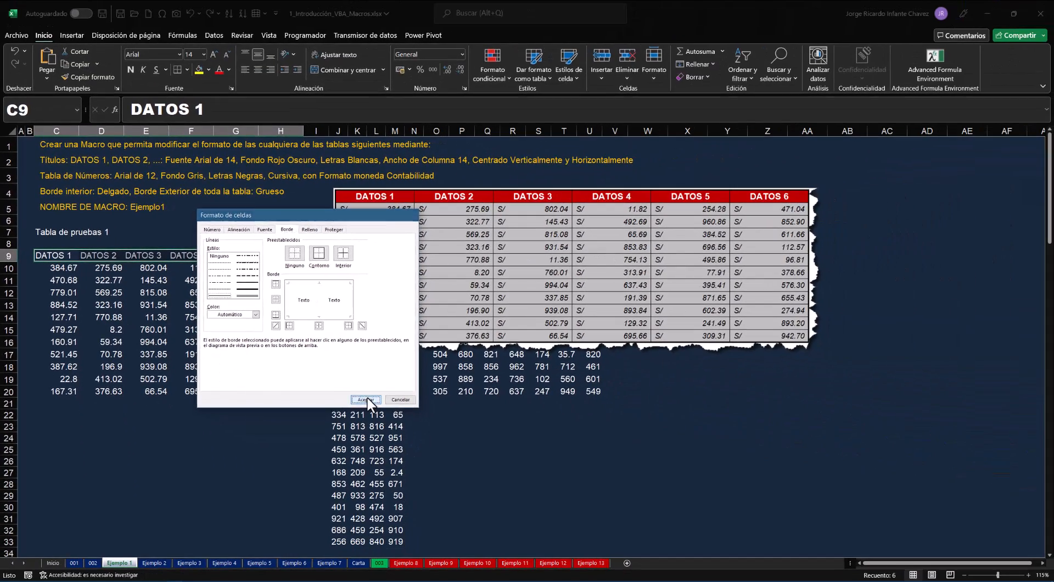
left_click(420, 418)
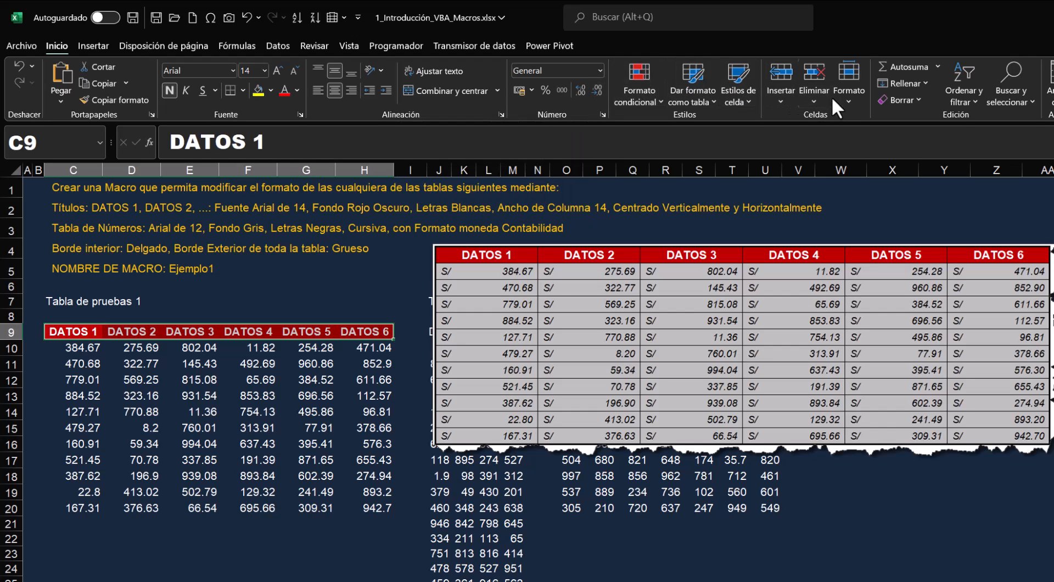
- Set the column width of the six header columns C to H to 14
left_click(847, 98)
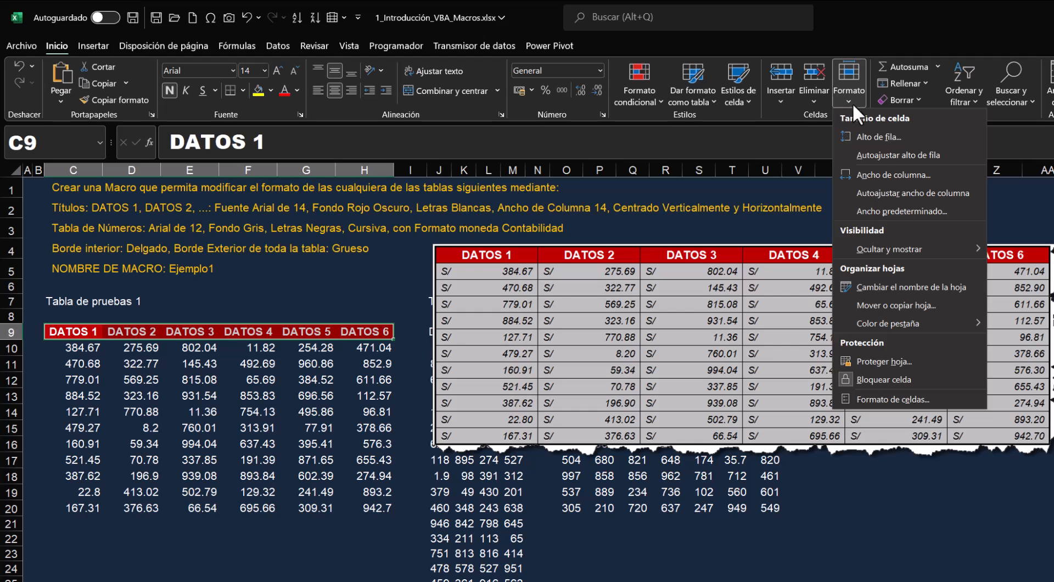
left_click(889, 173)
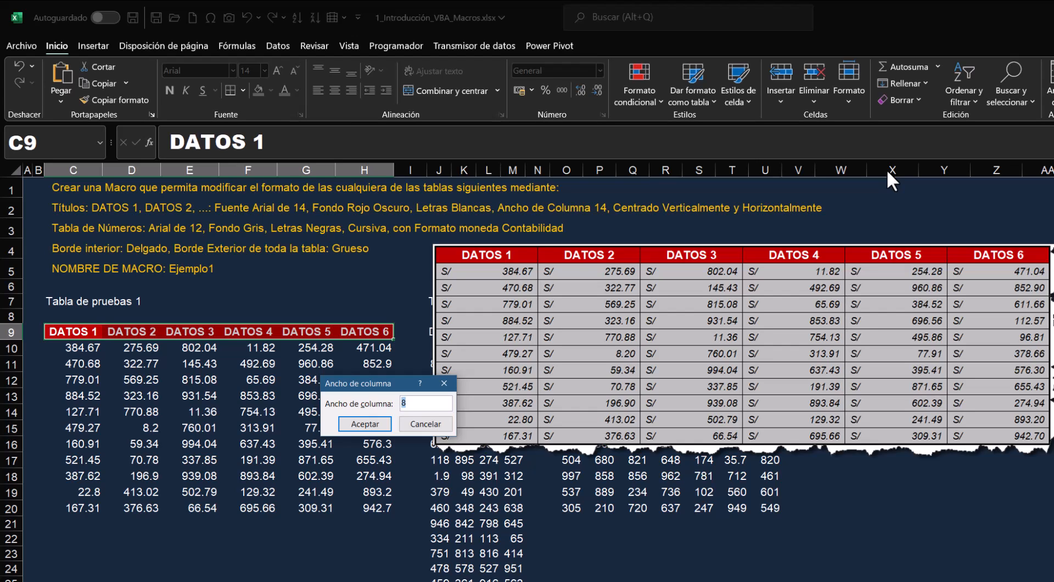
type("14")
key("Return")
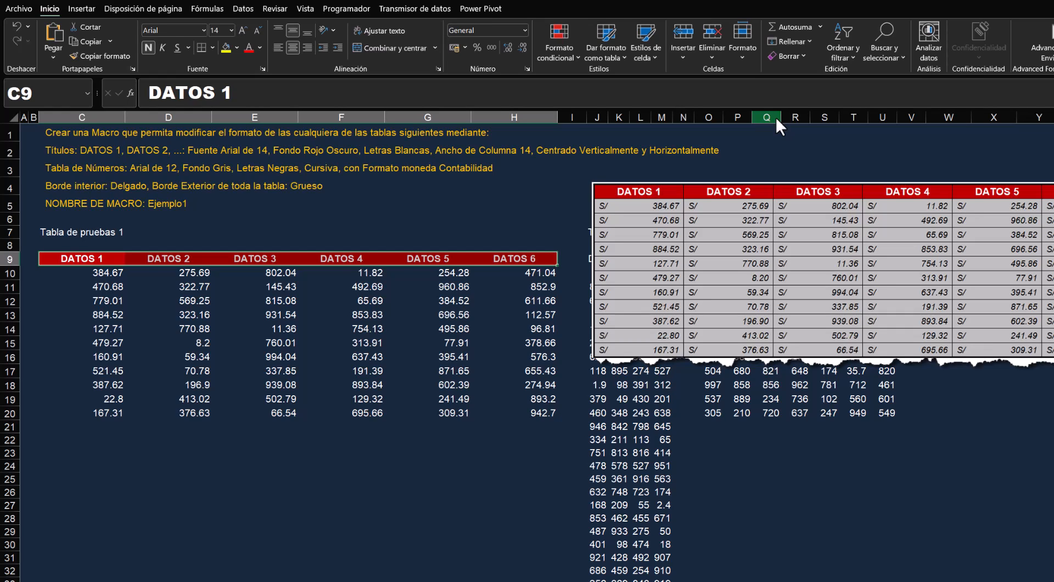
key("Down")
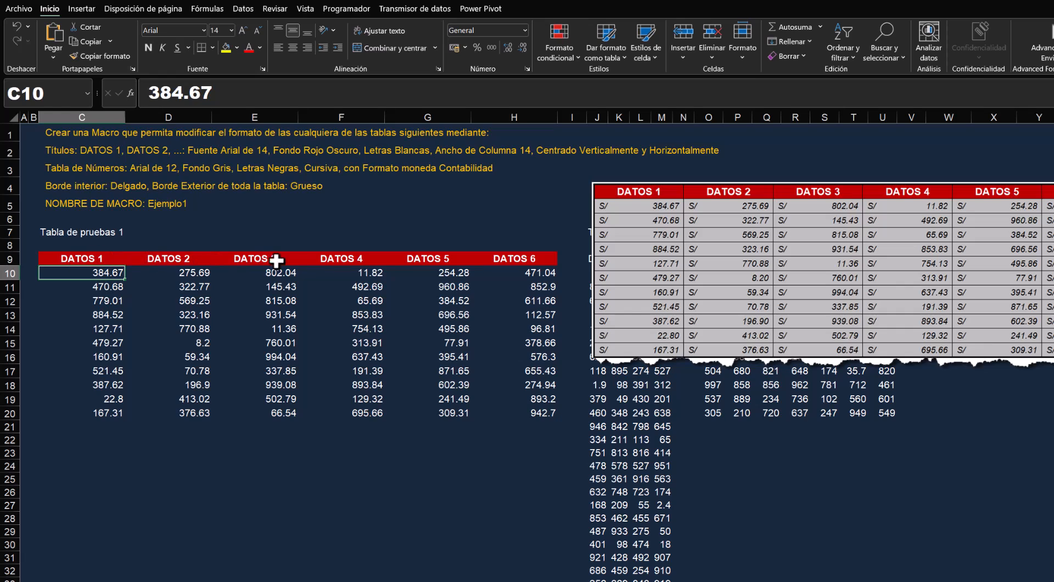
left_click(114, 259)
left_click_drag(113, 259, 508, 259)
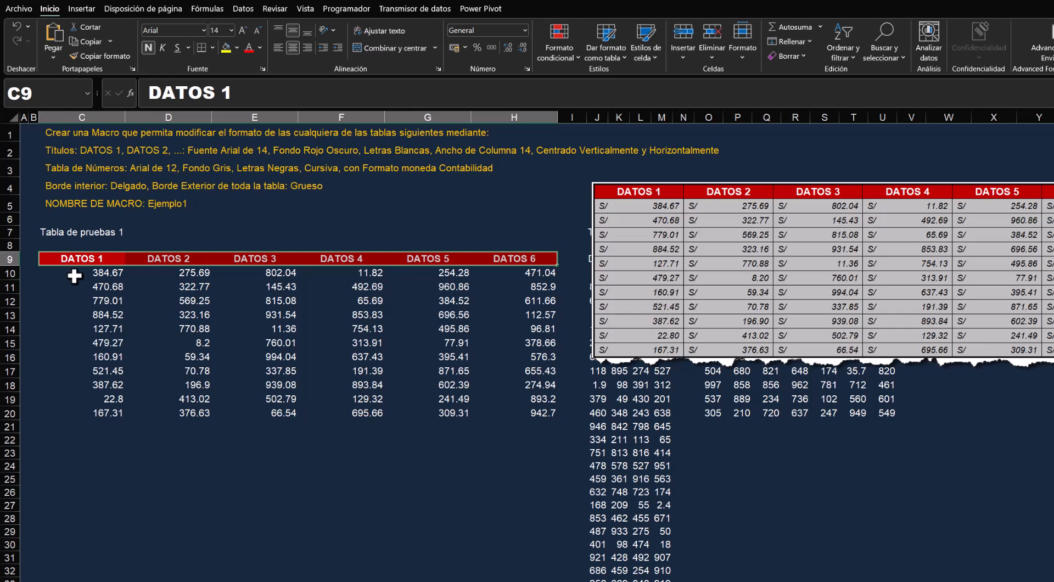
- Select the table's numbers (C10:H20) and give them a gray fill and black font color
left_click(74, 276)
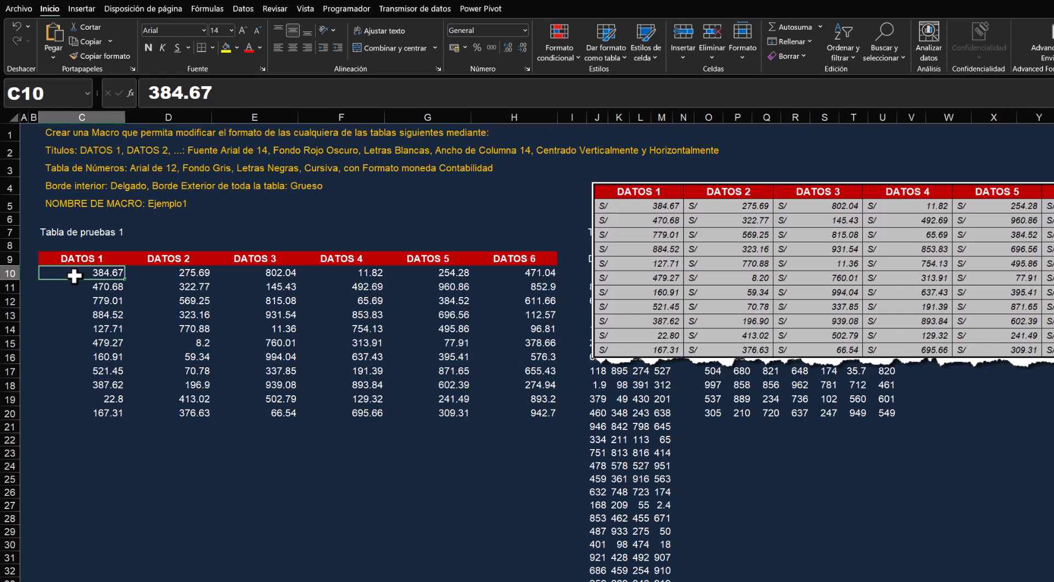
key("ctrl+shift+Right")
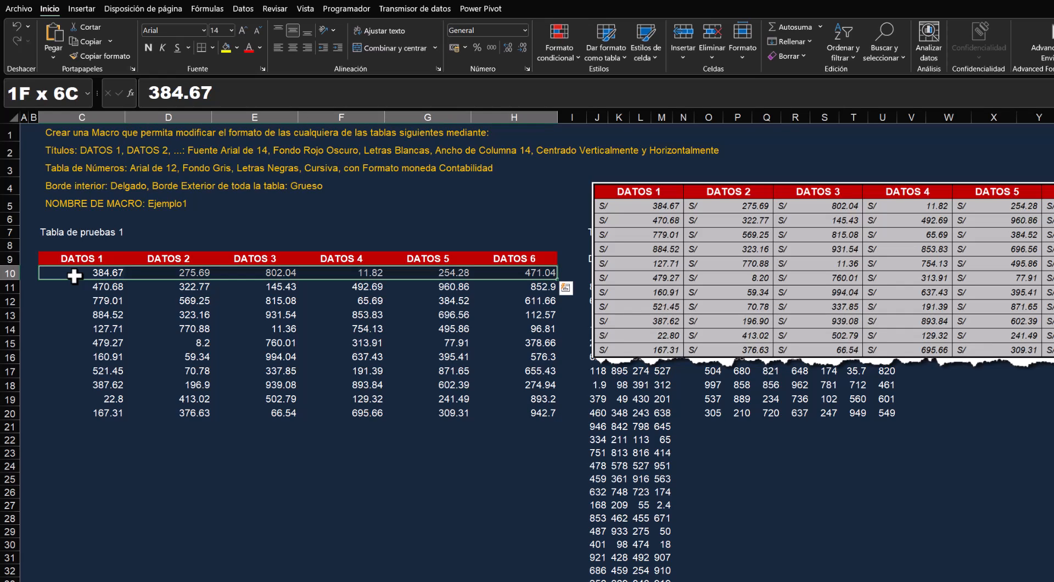
key("ctrl+shift+Down")
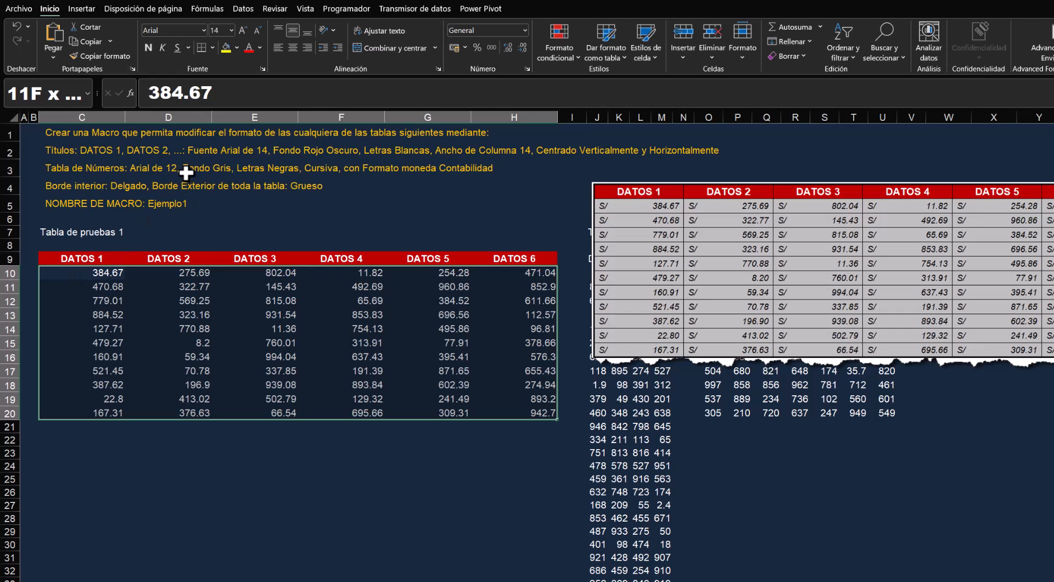
left_click(236, 48)
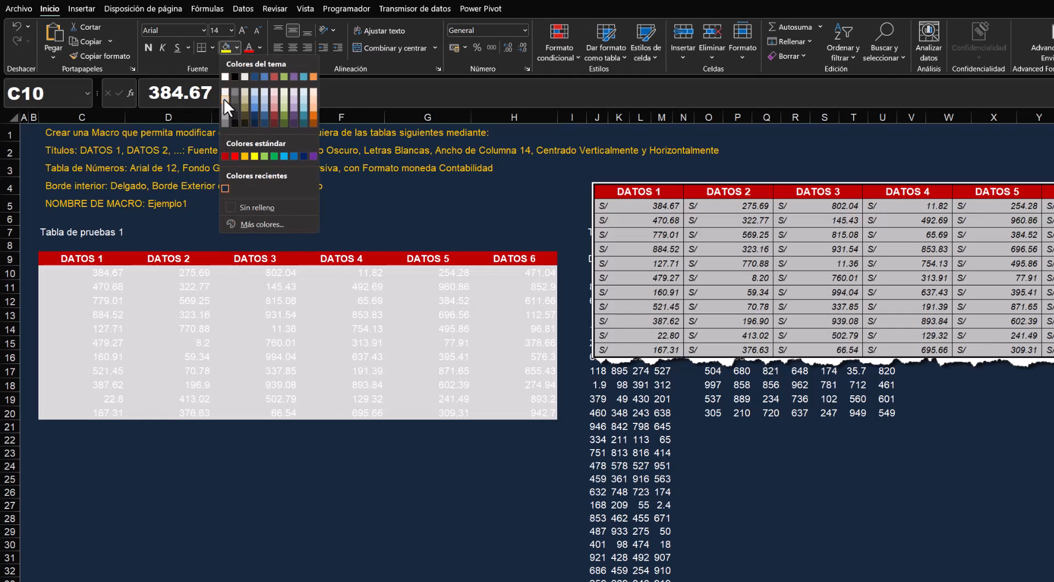
left_click(223, 97)
left_click(258, 48)
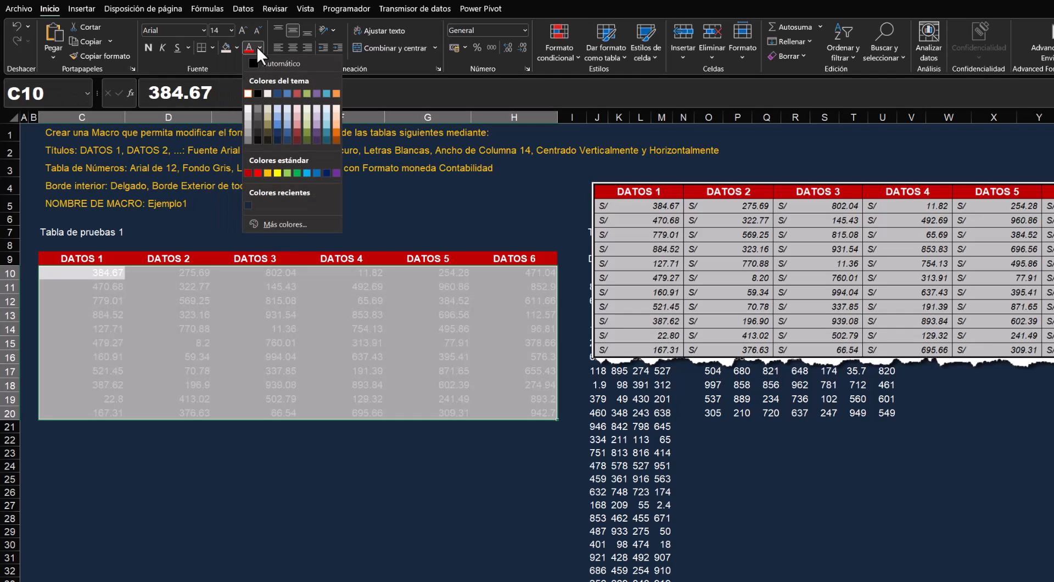
left_click(256, 91)
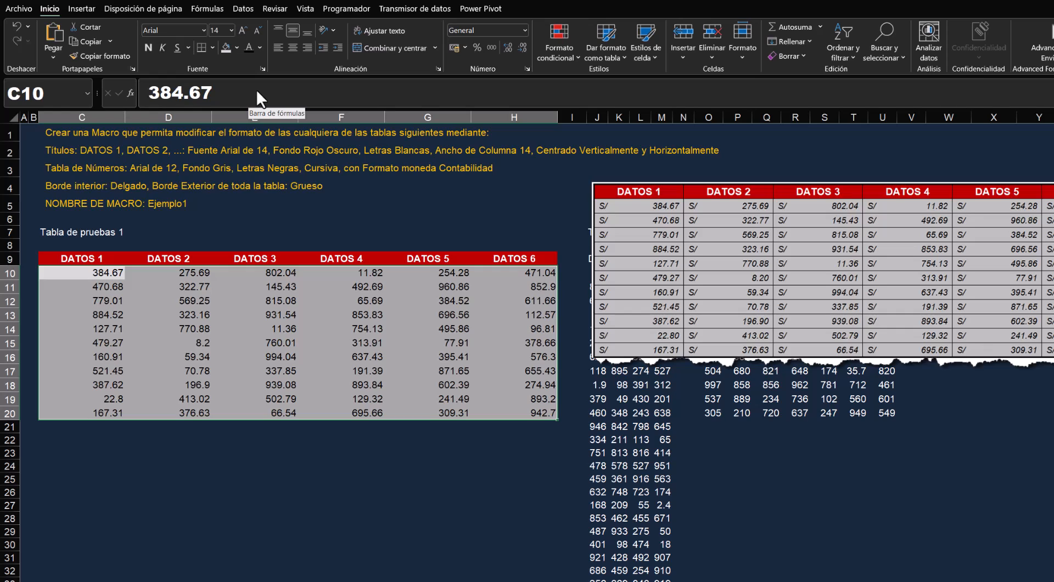
- Try the Moneda number format on the numbers C10:H20, and replace it with Contabilidad
left_click(525, 31)
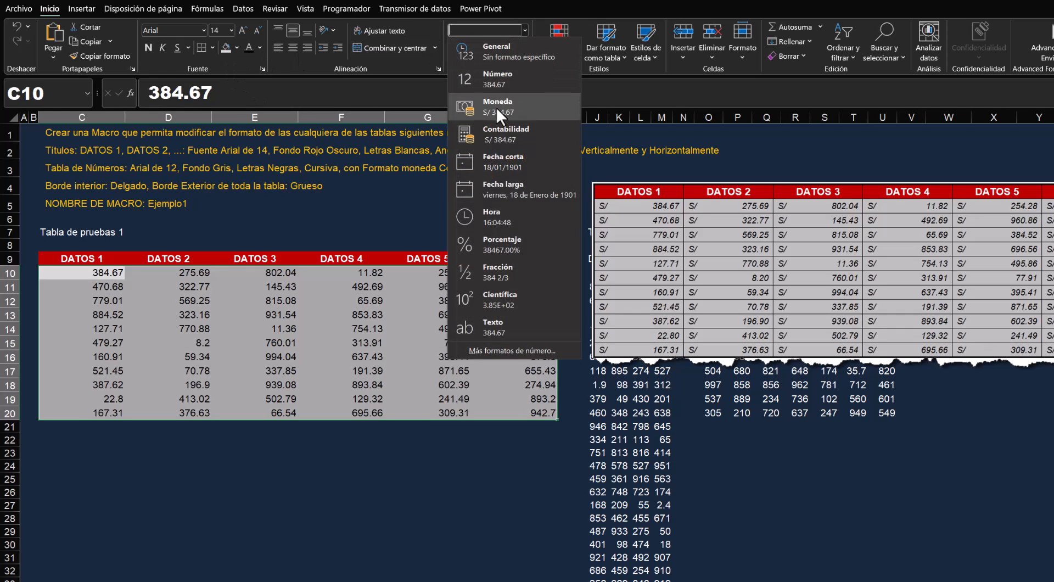
left_click(496, 107)
left_click(525, 31)
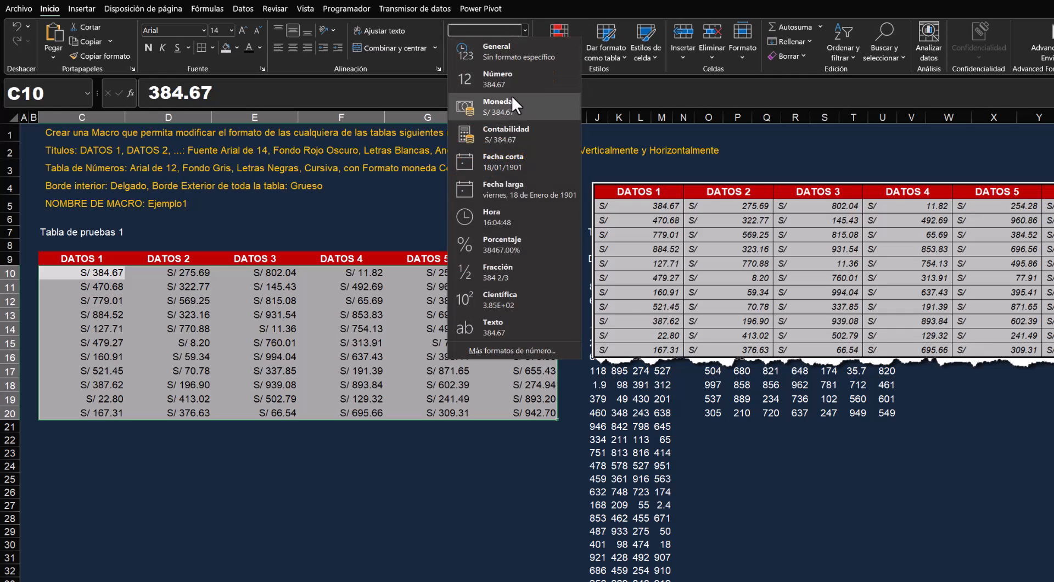
left_click(506, 132)
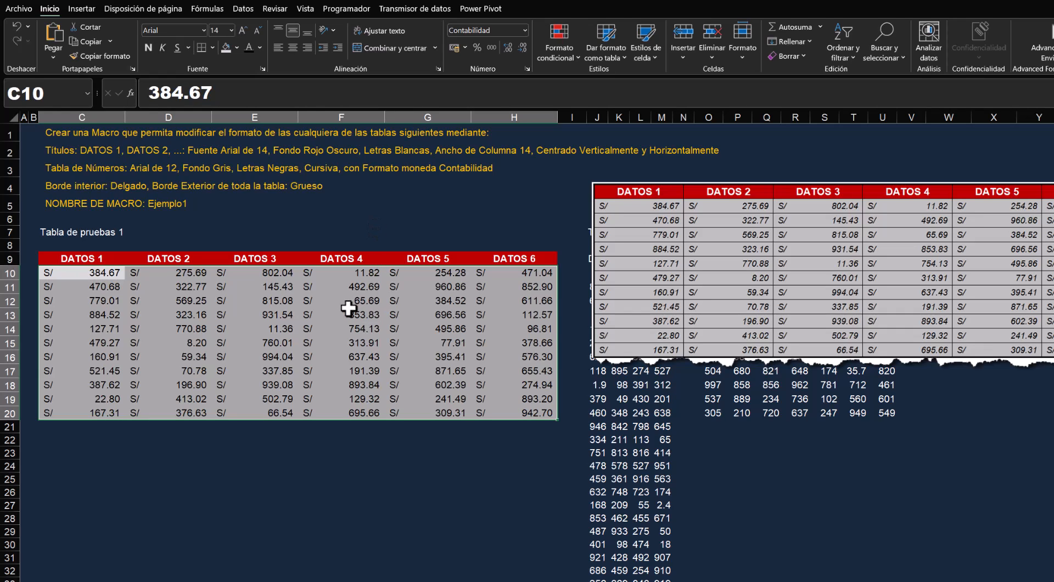
- Select the whole table C9:H20 and apply black outline and inside borders
key("ctrl+shift+8")
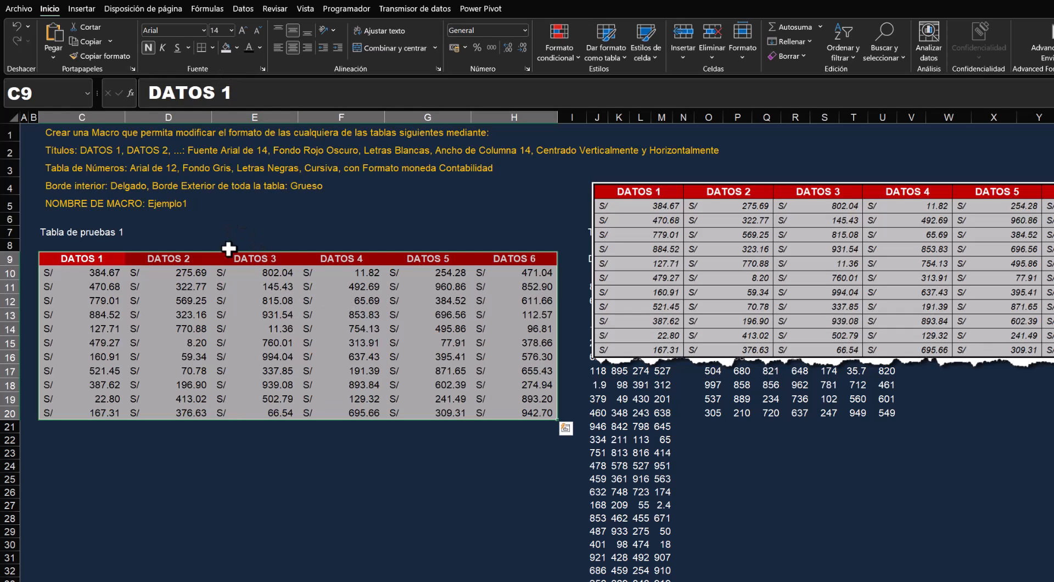
right_click(236, 279)
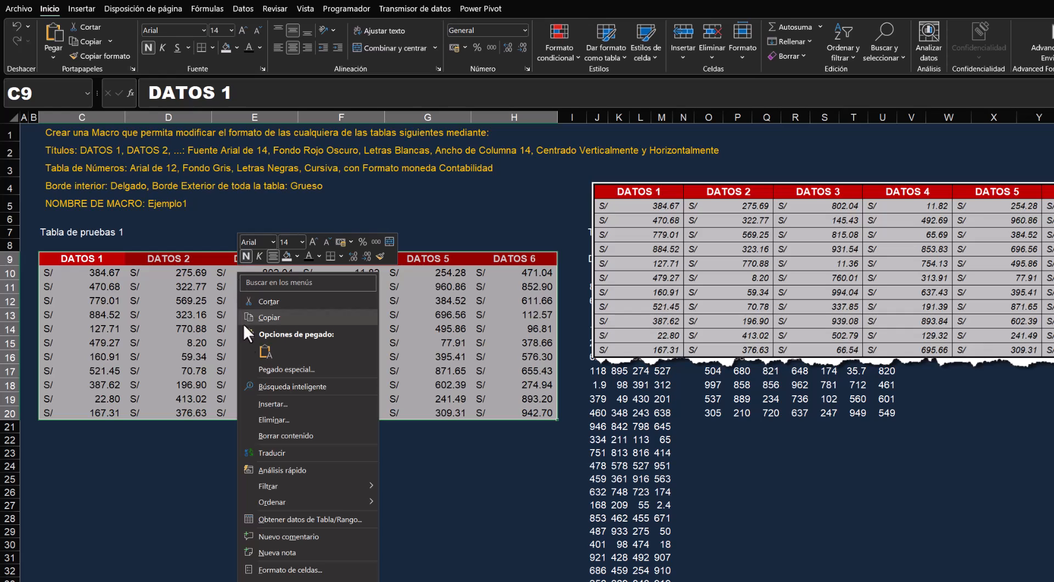
left_click(290, 571)
left_click_drag(270, 408, 324, 207)
left_click(280, 320)
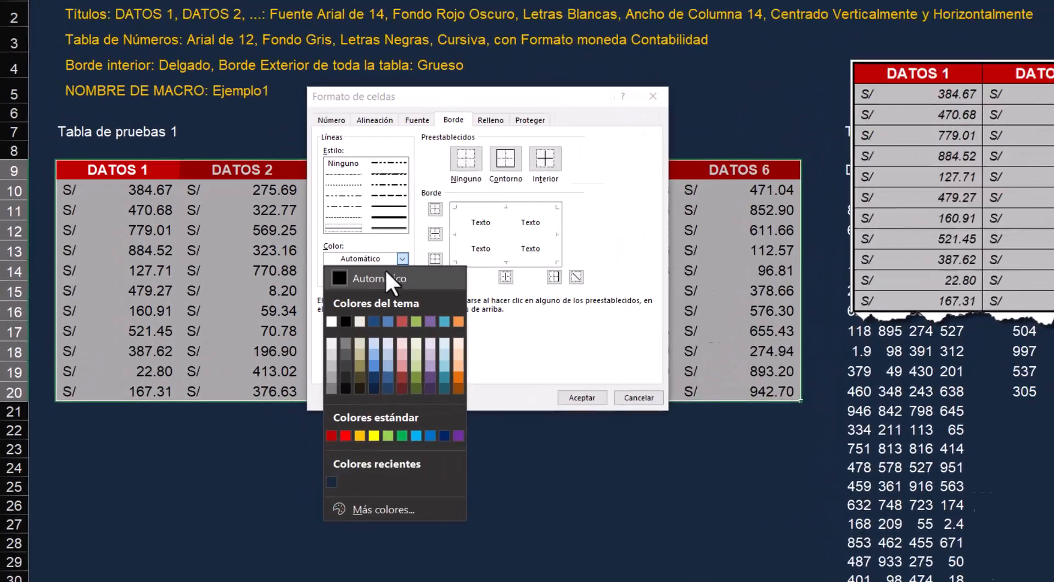
left_click(334, 327)
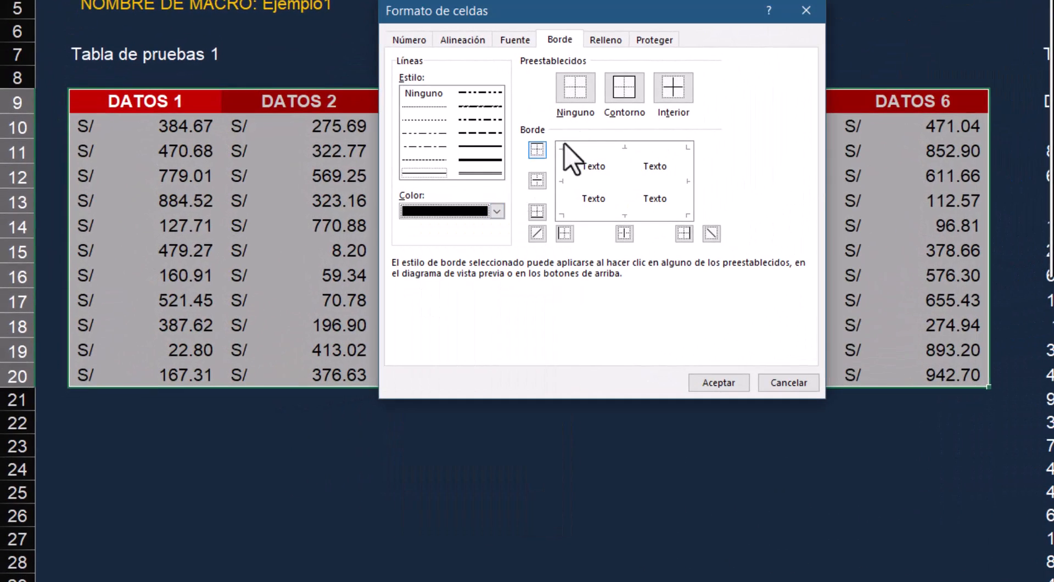
left_click(624, 87)
left_click(673, 88)
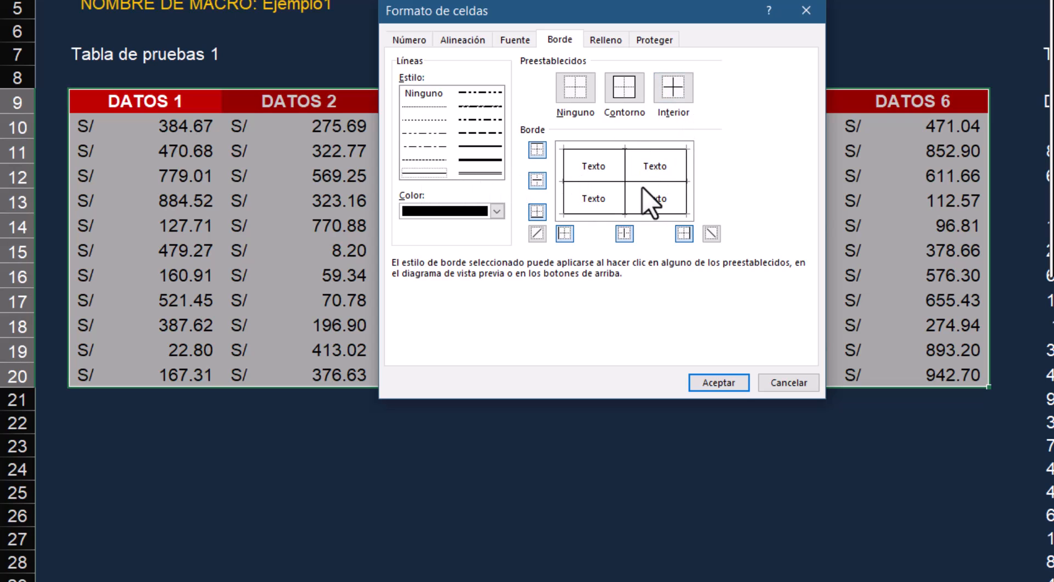
left_click(719, 383)
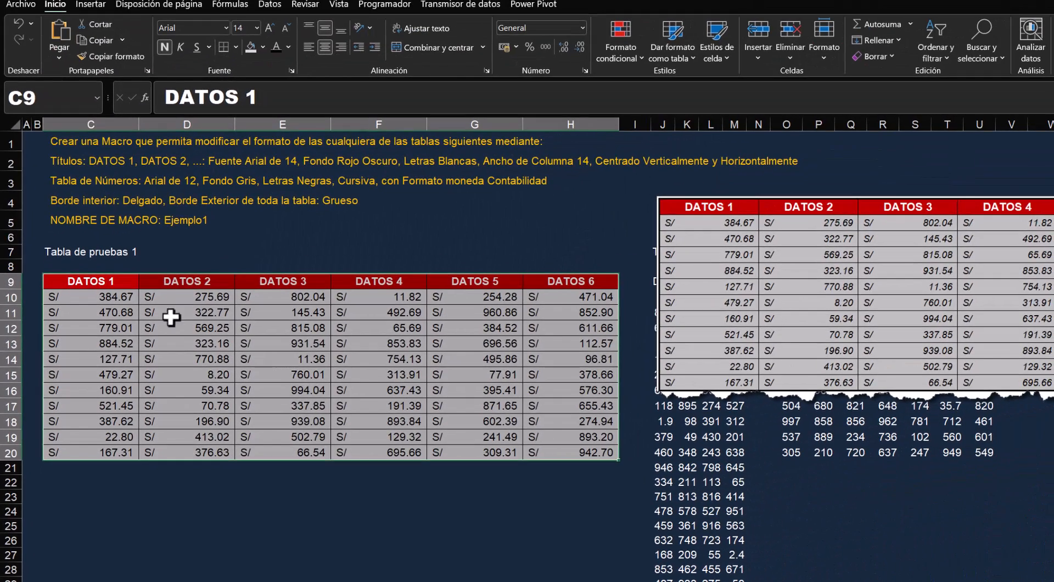
left_click(74, 282)
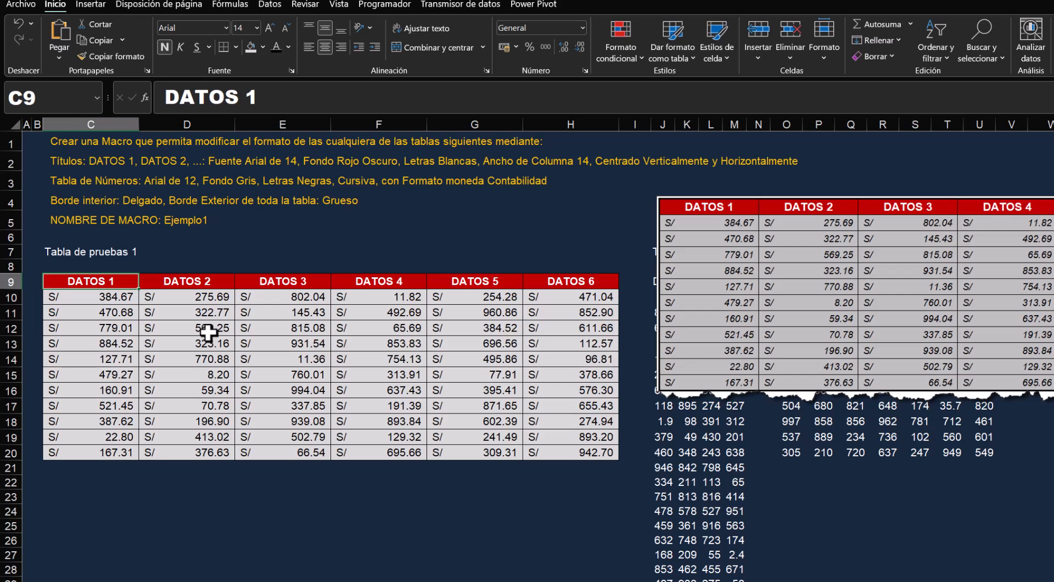
- Undo all the formatting applied to Tabla de pruebas 1 and the last move of the sample image
left_click(18, 18)
left_click(17, 17)
left_click(18, 17)
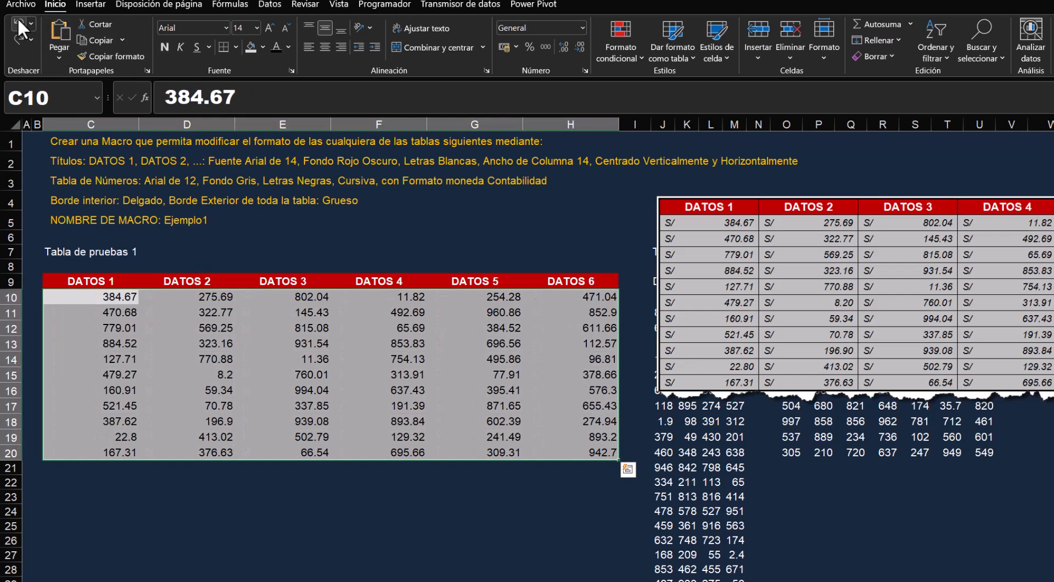
left_click(17, 18)
left_click(18, 18)
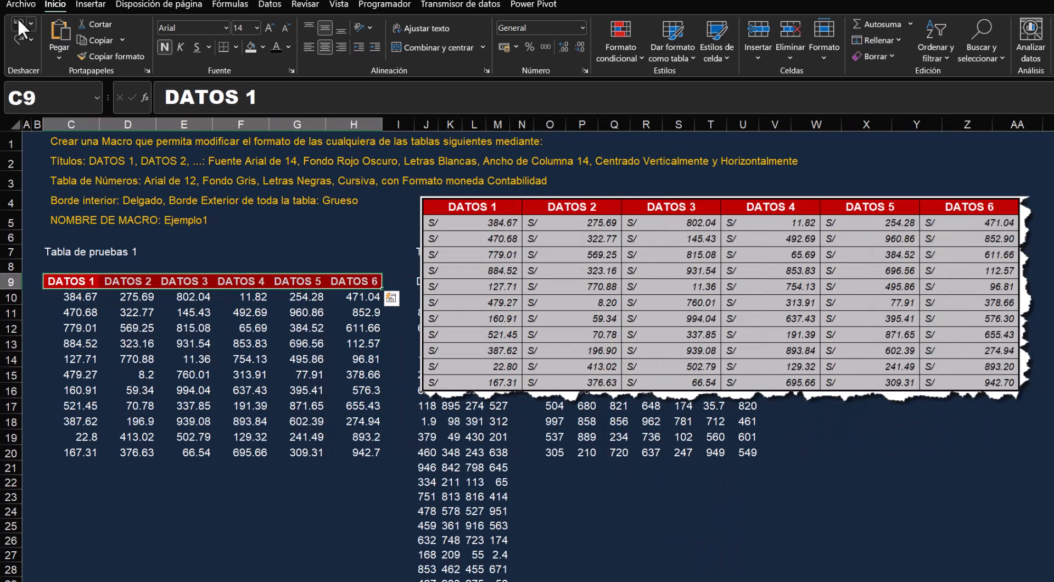
left_click(17, 17)
left_click(18, 17)
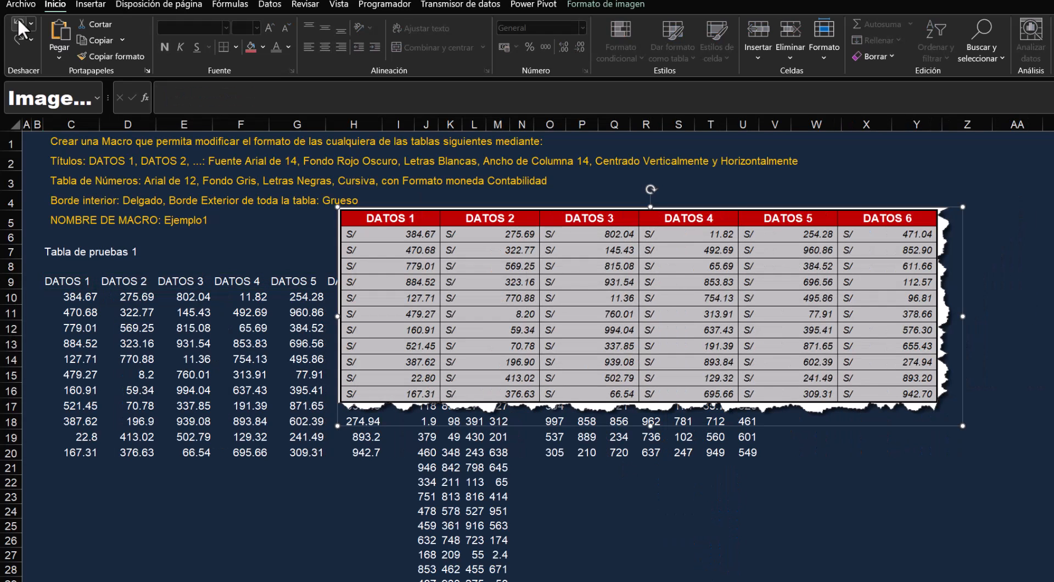
- Move the sample image off Tabla de pruebas 1 and select cell G15 inside the table
left_click_drag(348, 348, 407, 304)
left_click(202, 344)
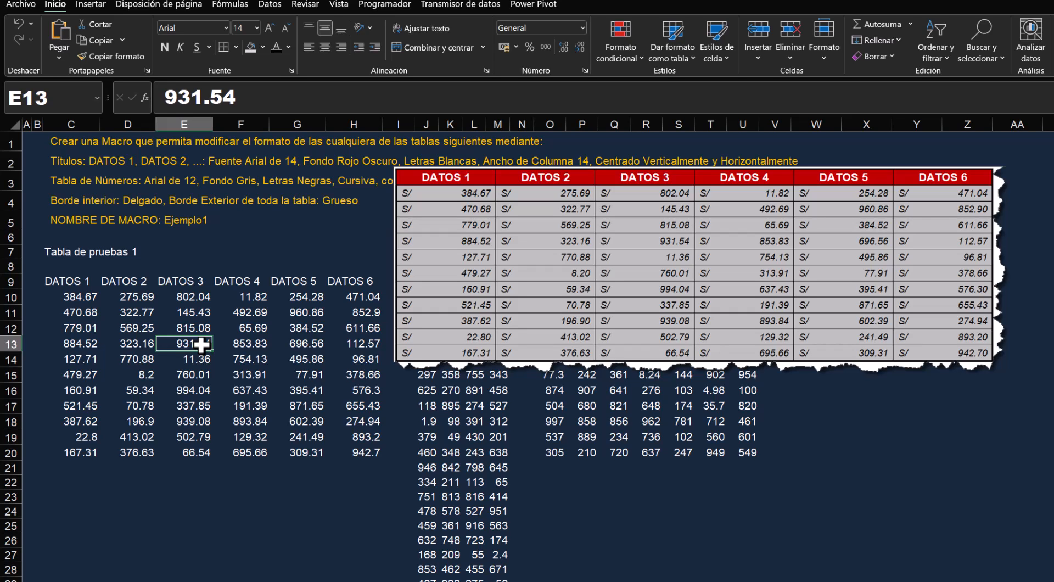
left_click(240, 344)
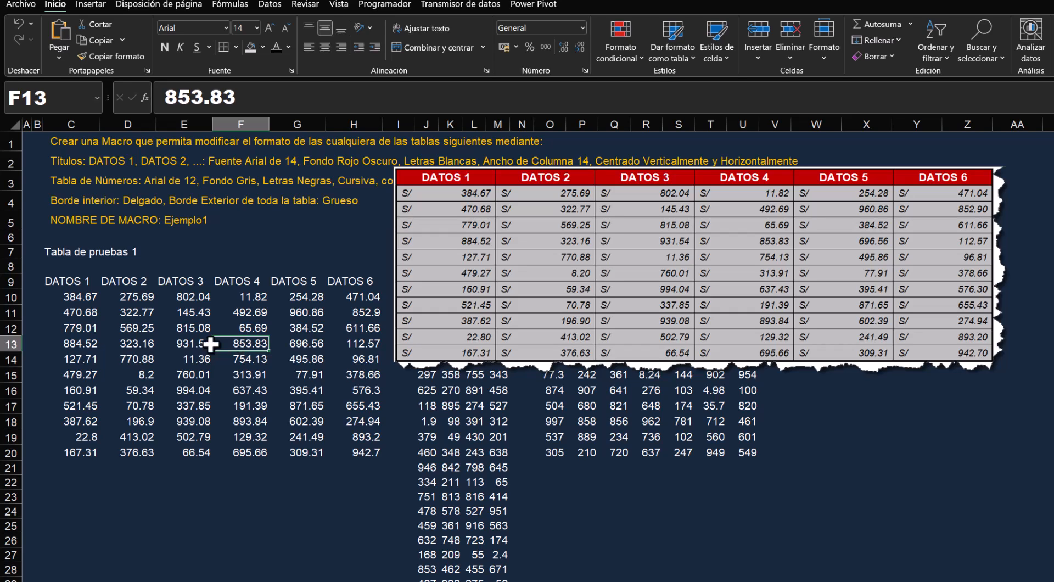
left_click(83, 343)
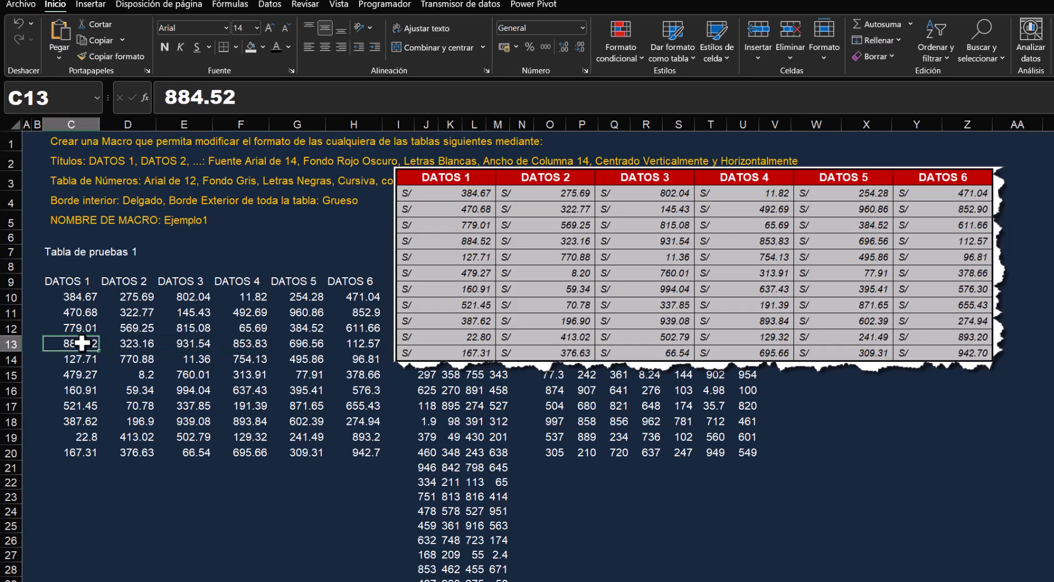
left_click(294, 375)
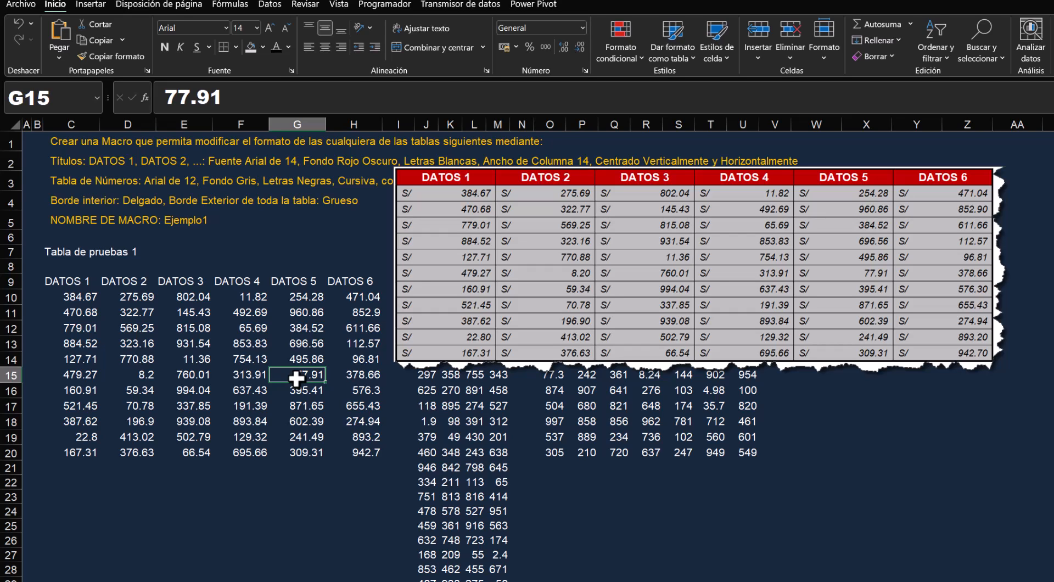
- Set up a new macro recording and assign the letter f as its shortcut key
left_click(383, 6)
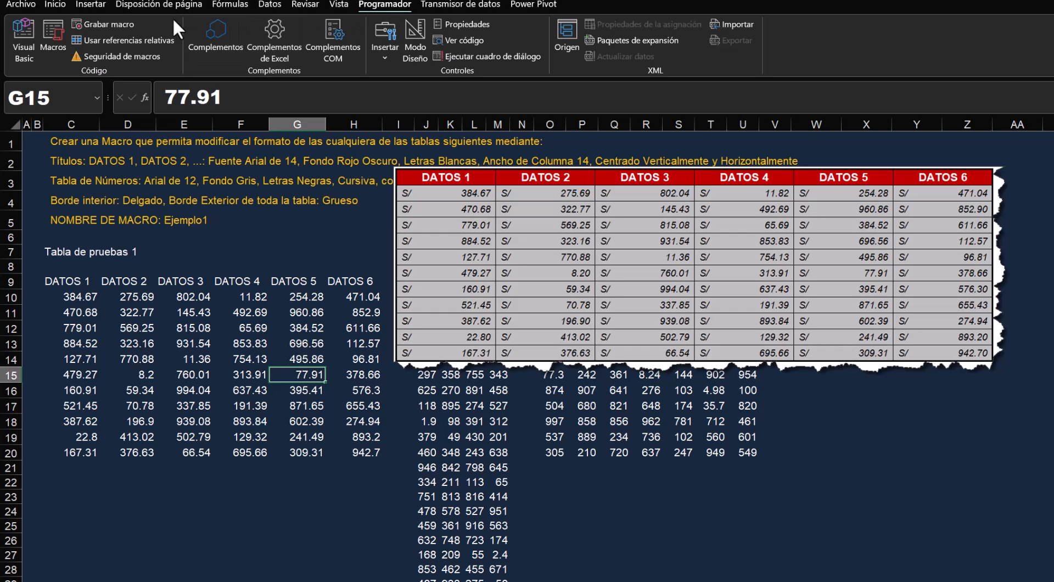
left_click(94, 25)
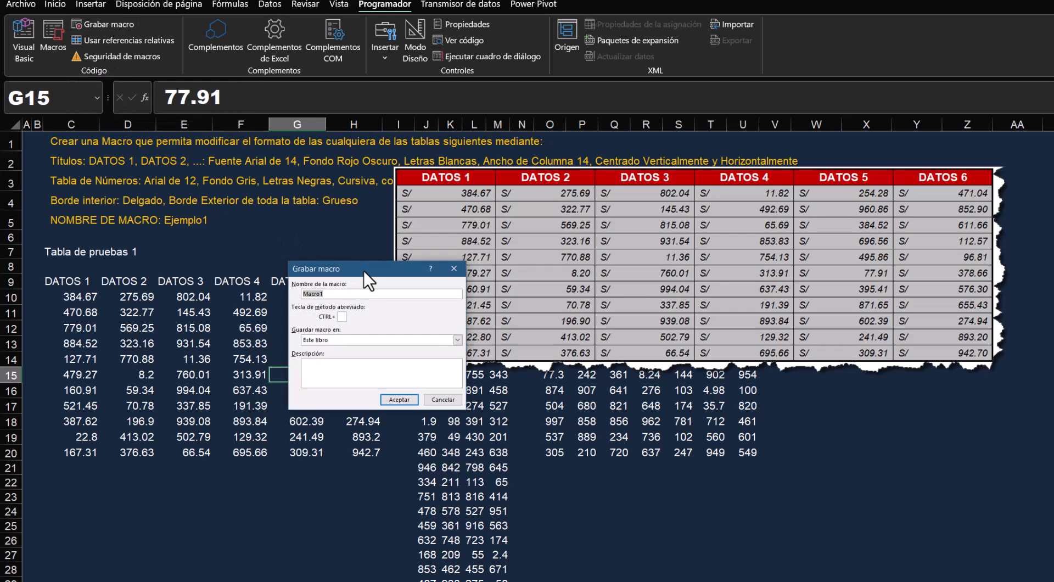
left_click_drag(364, 268, 363, 242)
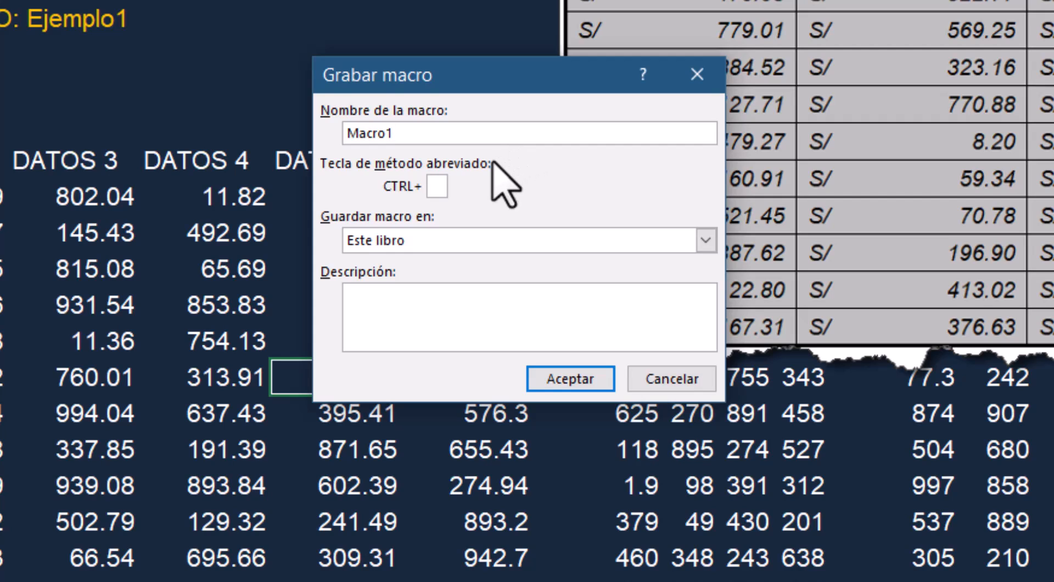
left_click(438, 186)
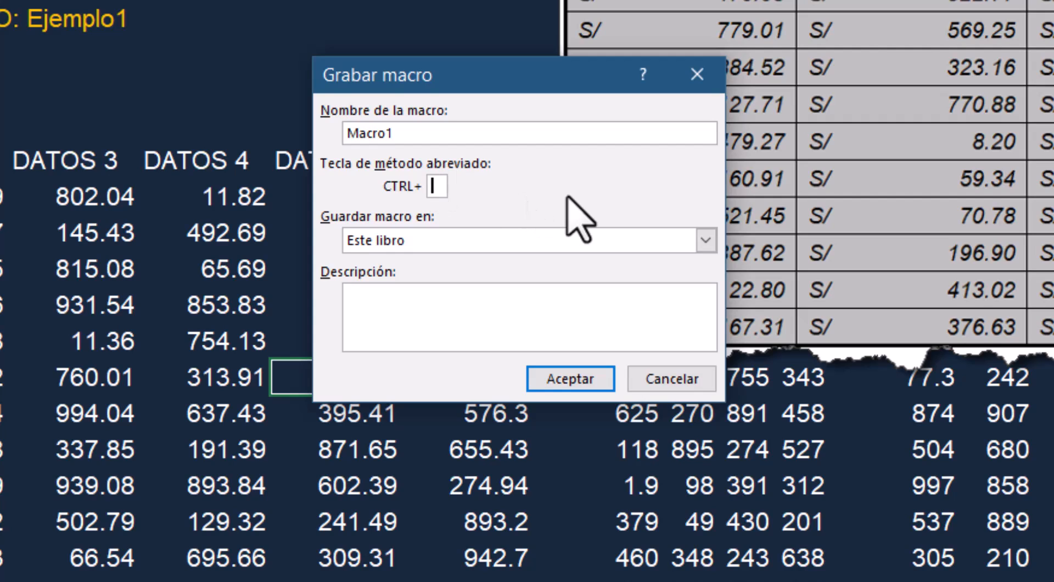
type("f")
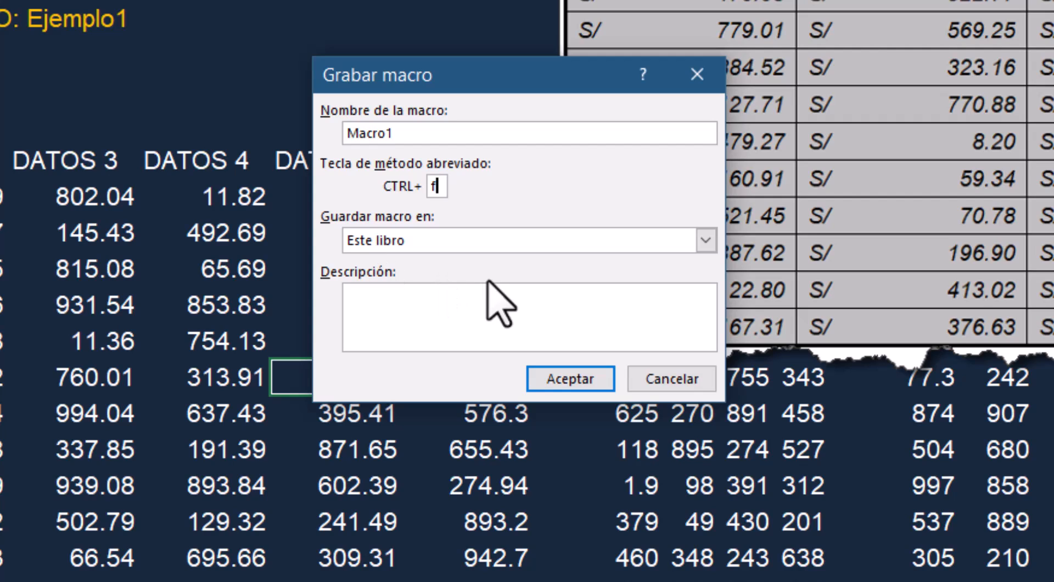
- Enter DESCRIPCIÓN as the macro's description and start the recording
left_click(430, 311)
type("D")
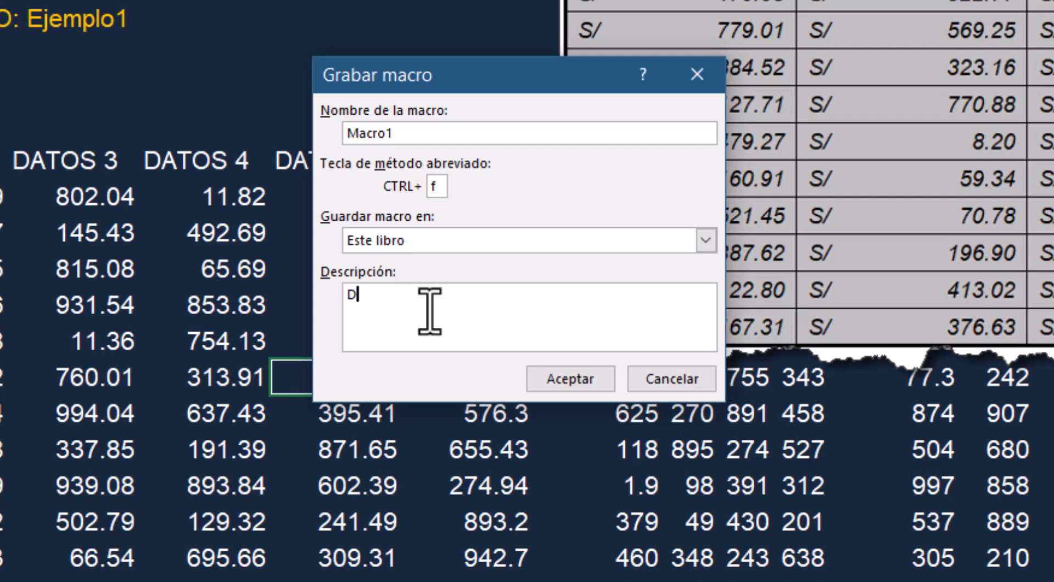
type("ESACRIPC")
type("ION")
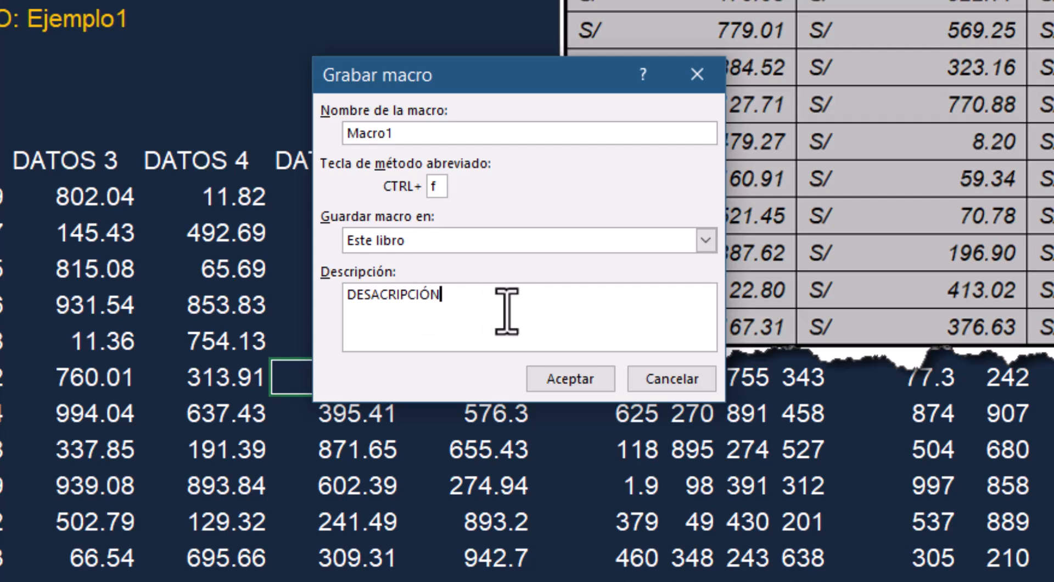
key("Left")
key("Left")
key("Left")
key("Left")
key("Left")
key("Left")
key("Left")
key("Left")
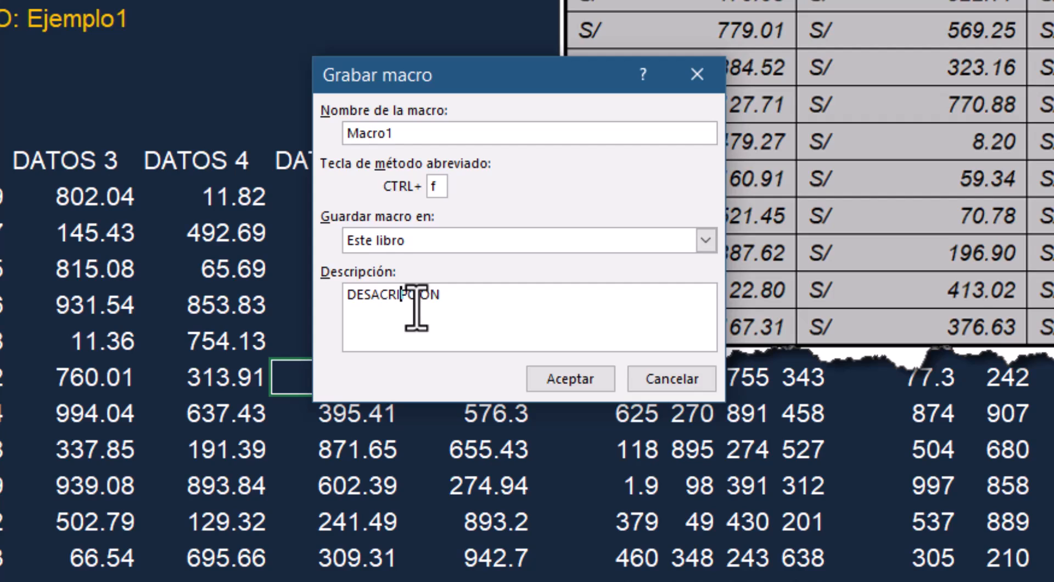
key("BackSpace")
key("Right")
key("Right")
key("Right")
key("Right")
key("Right")
key("Right")
key("Right")
key("Right")
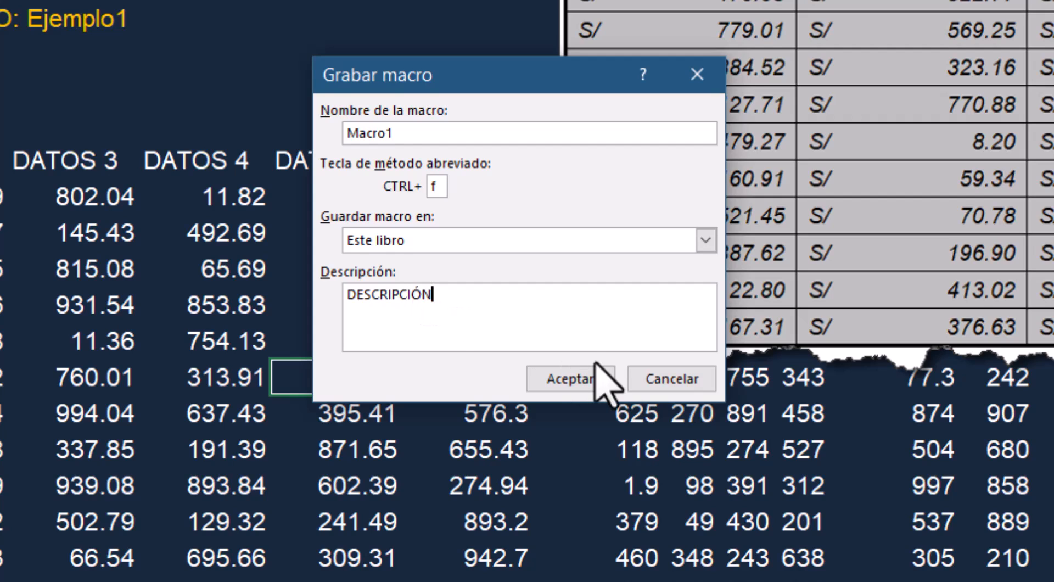
left_click(572, 381)
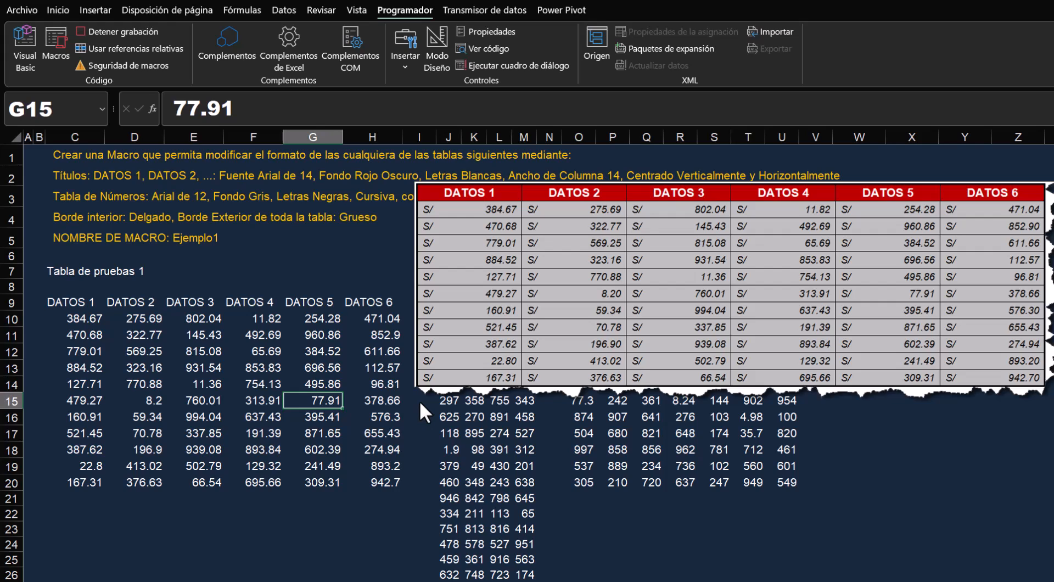
- Select the header row of Tabla de pruebas 1, DATOS 1 to DATOS 6, and open its cell formatting settings
key("ctrl+Up")
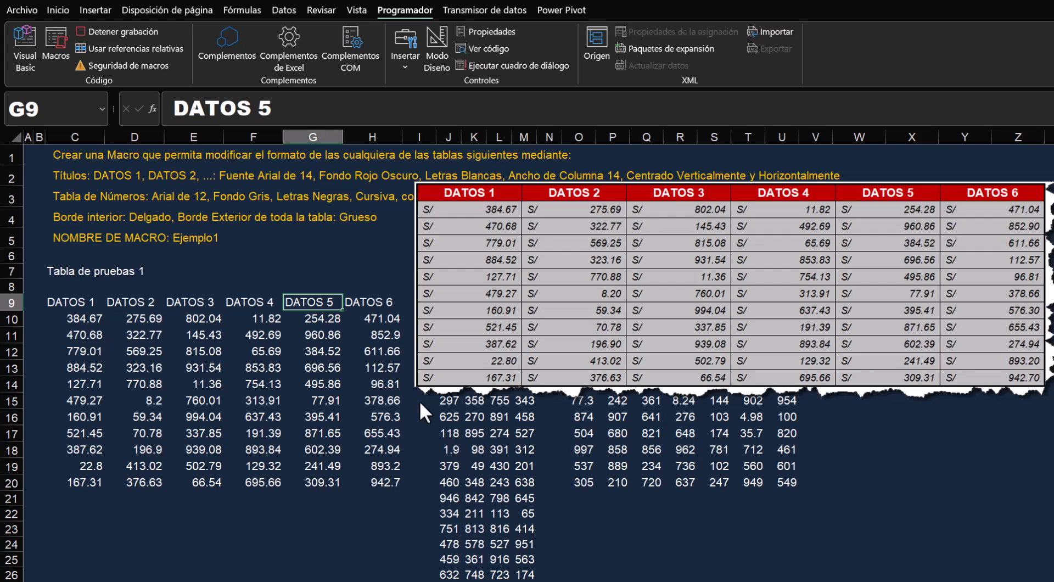
key("ctrl+Left")
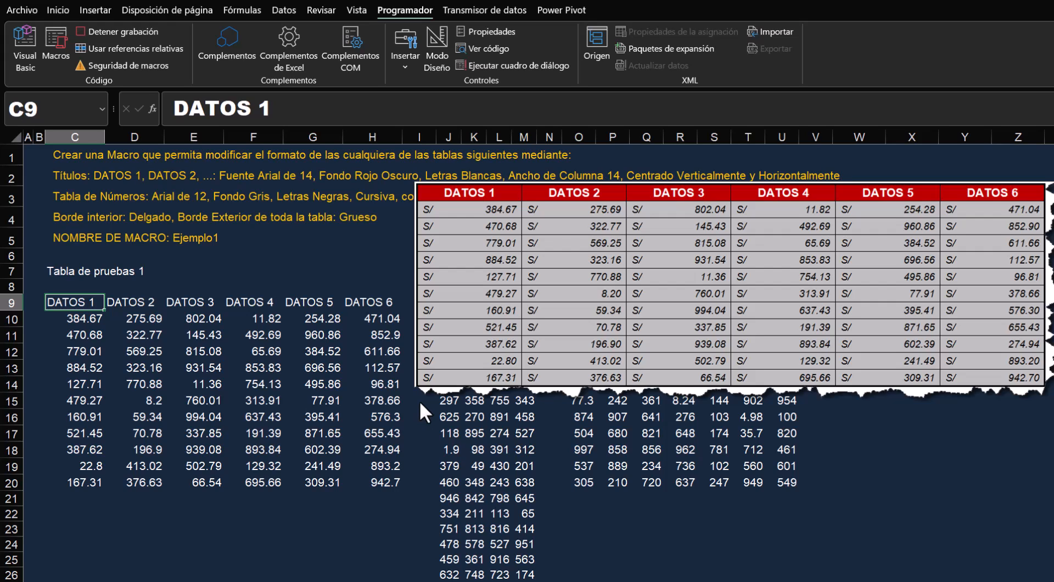
key("ctrl+shift+Right")
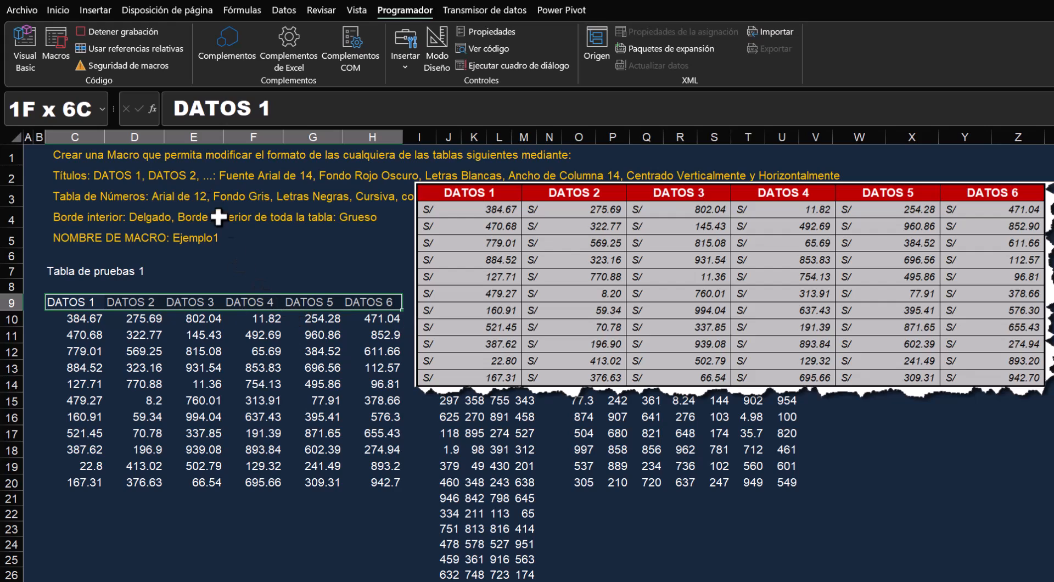
left_click(60, 6)
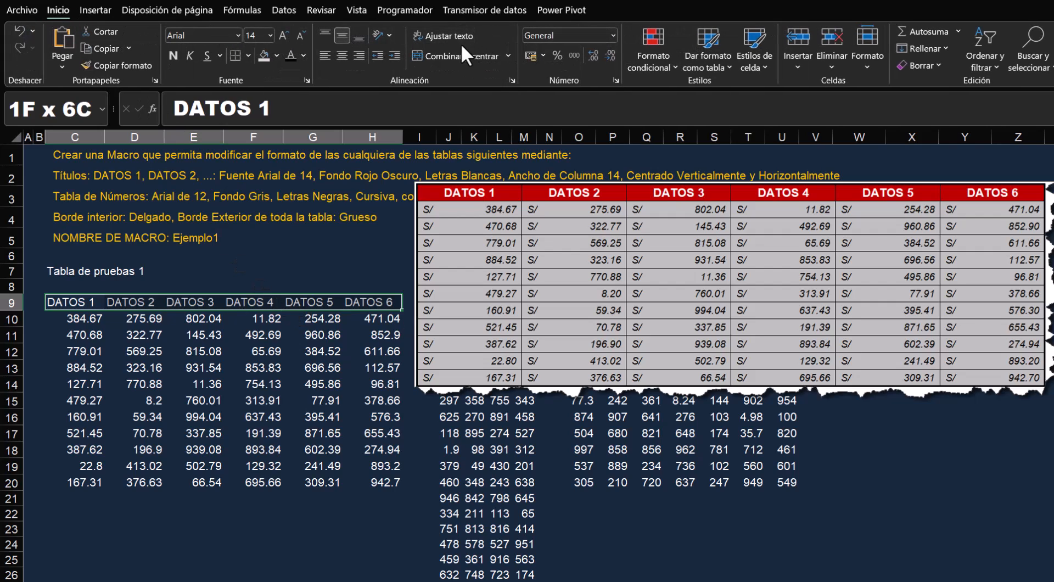
left_click(868, 67)
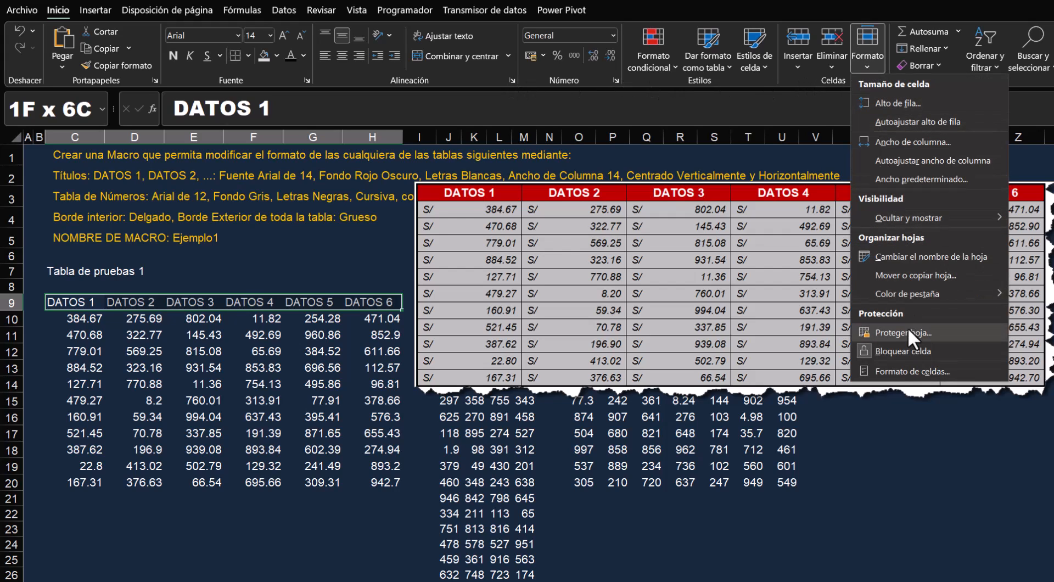
left_click(908, 371)
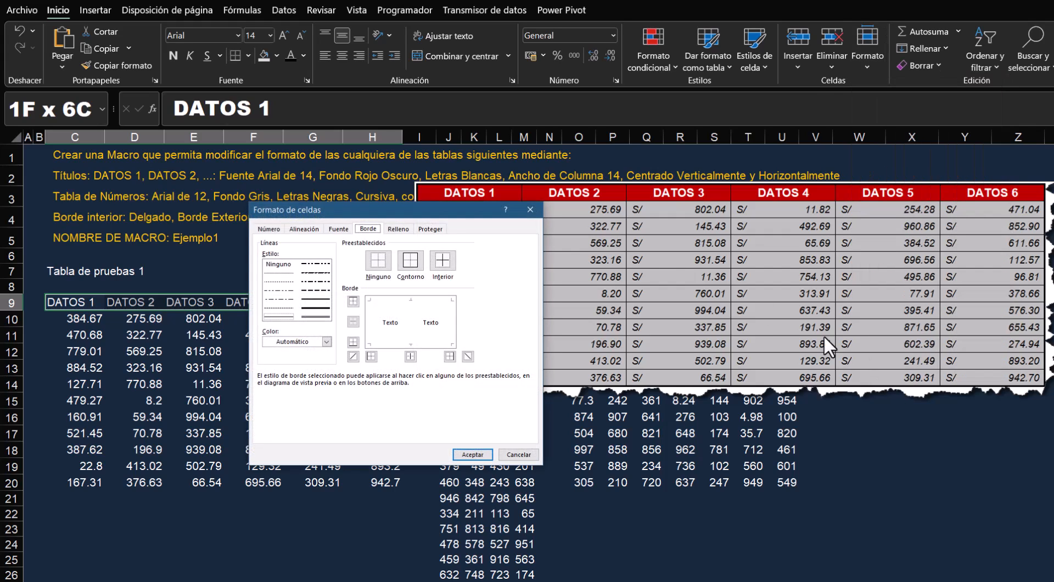
left_click_drag(415, 212, 426, 238)
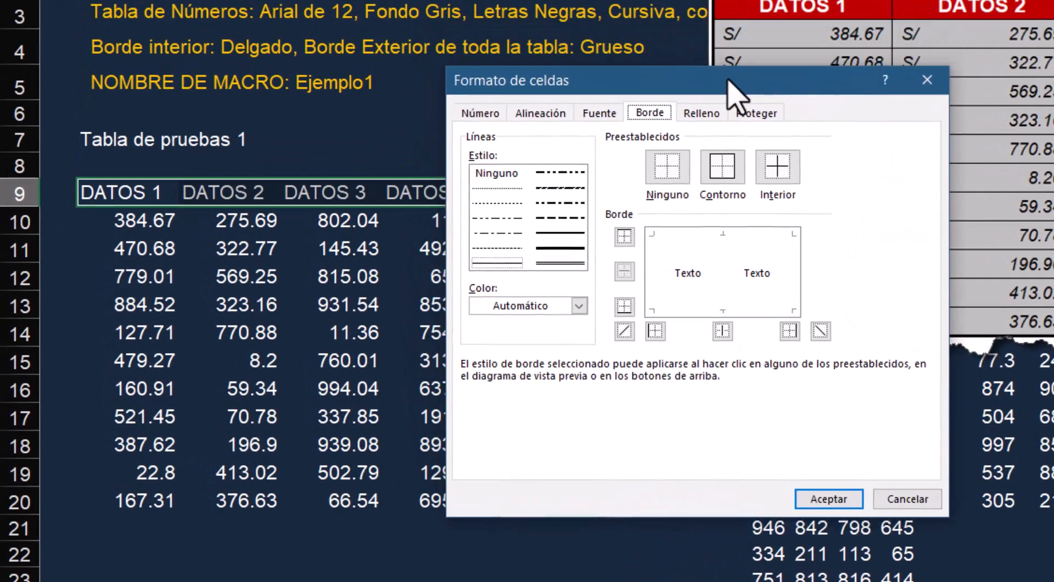
left_click_drag(729, 82, 740, 101)
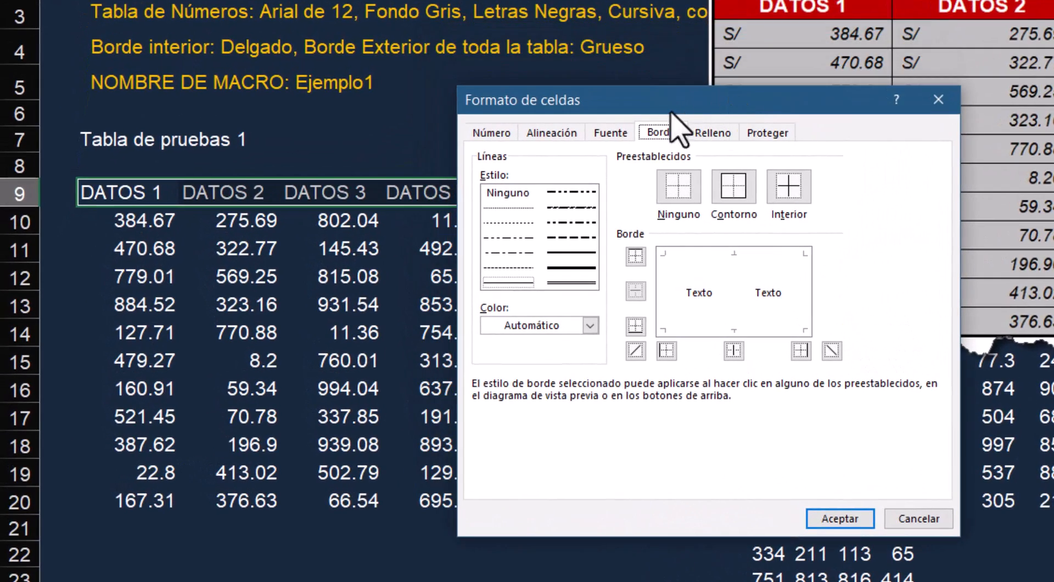
- Set the header font to Arial, bold, size 14, with white text
left_click(611, 132)
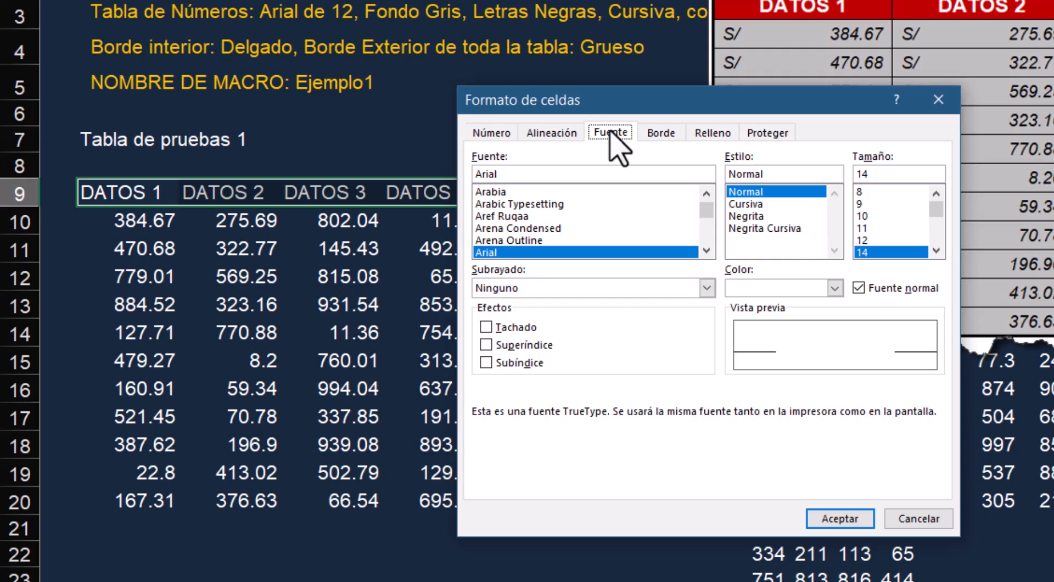
left_click(488, 251)
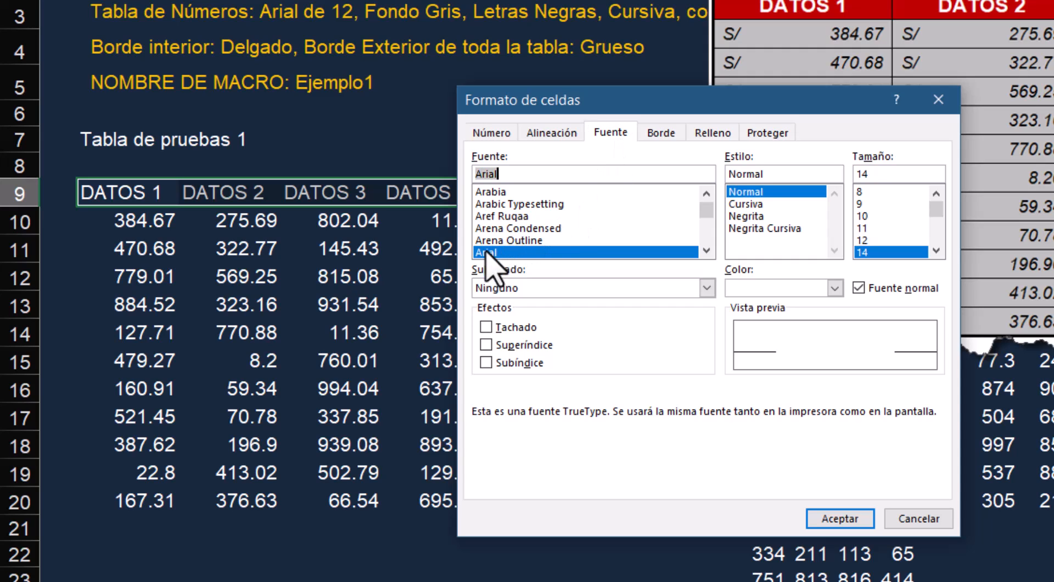
left_click(738, 216)
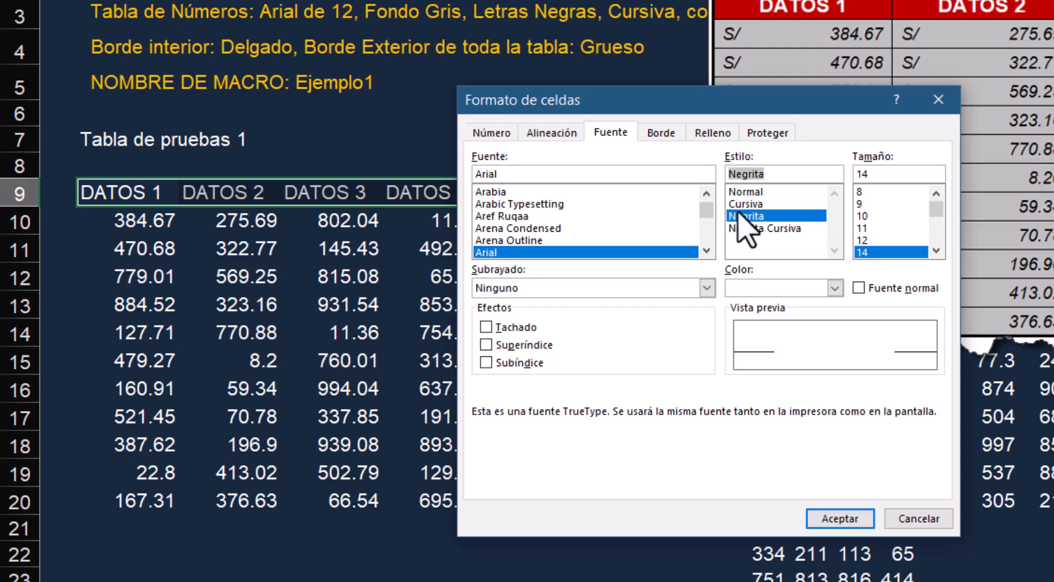
left_click(861, 253)
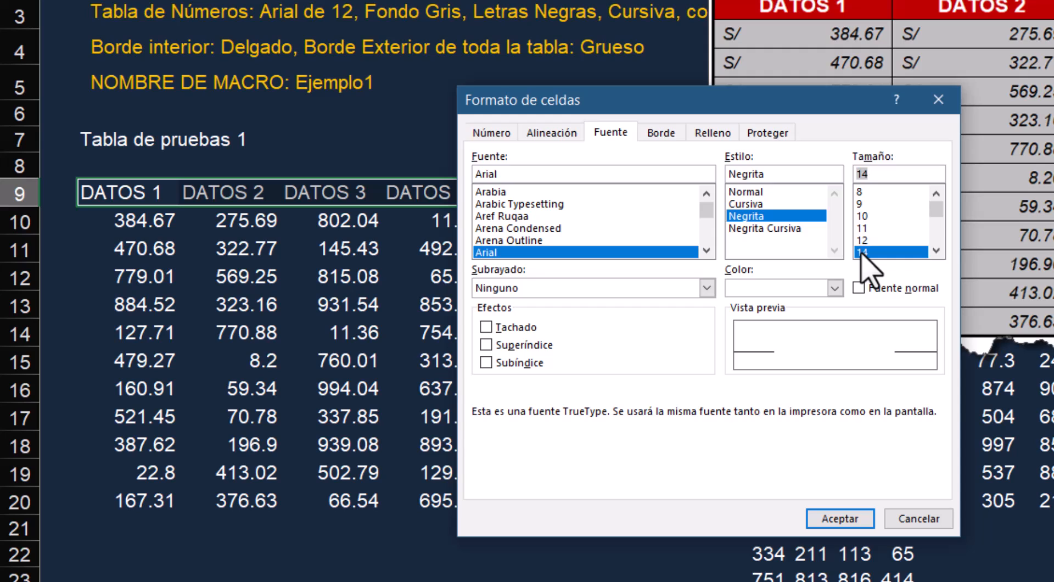
left_click(761, 288)
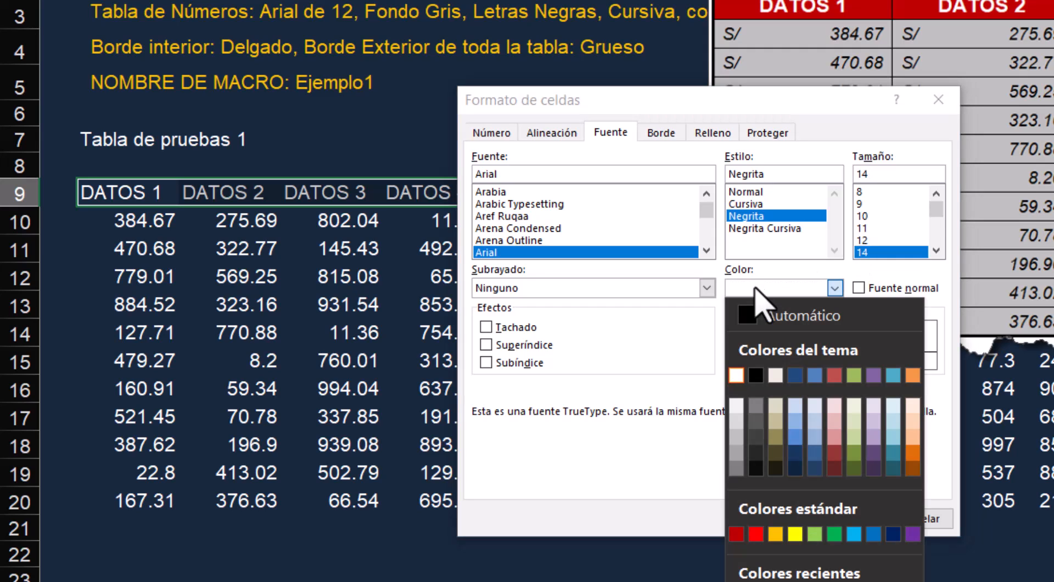
left_click(739, 374)
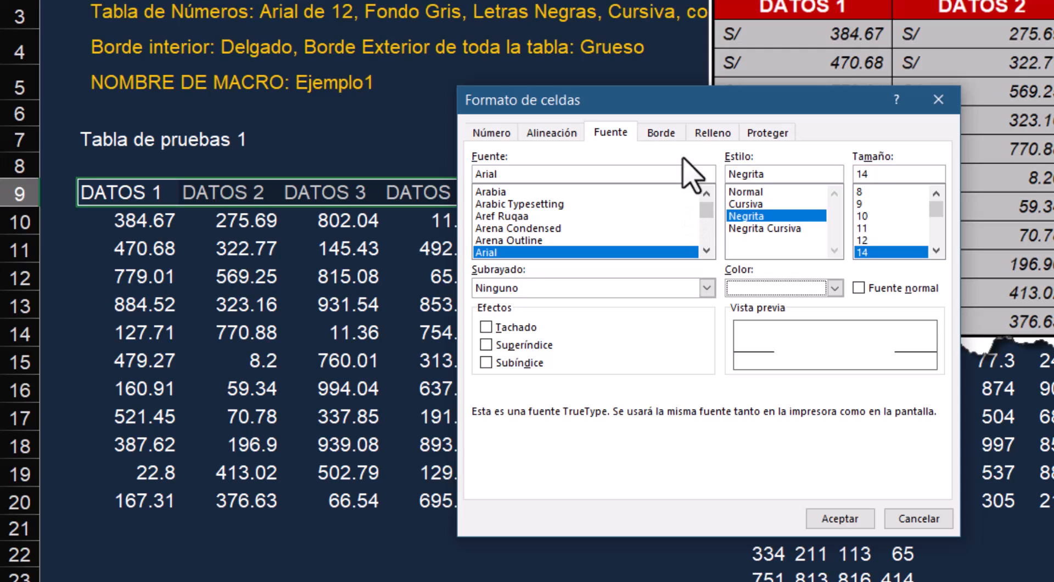
- Choose the standard dark red as the header cells' background fill
left_click(709, 134)
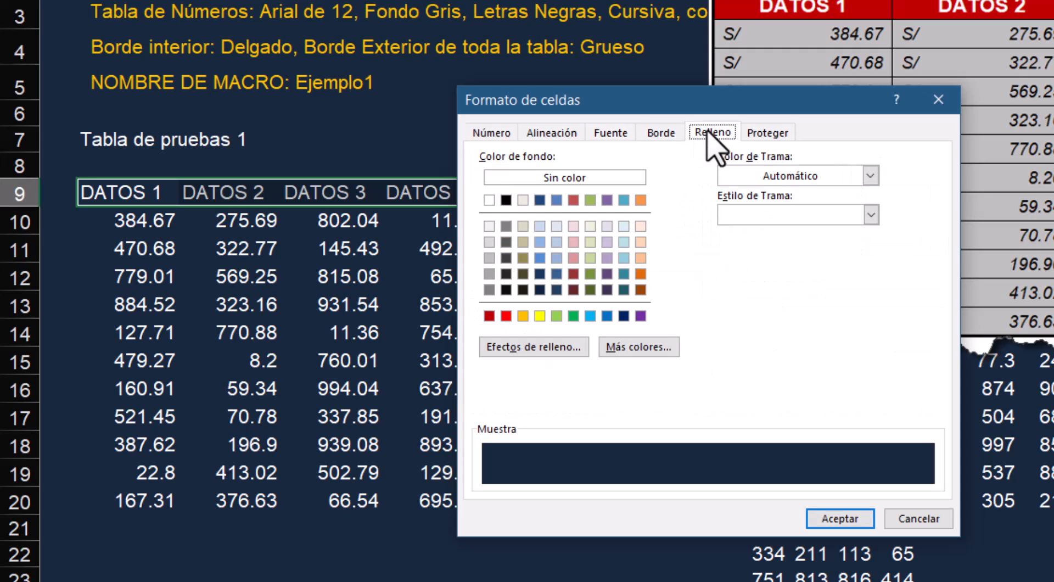
left_click(488, 316)
left_click(488, 315)
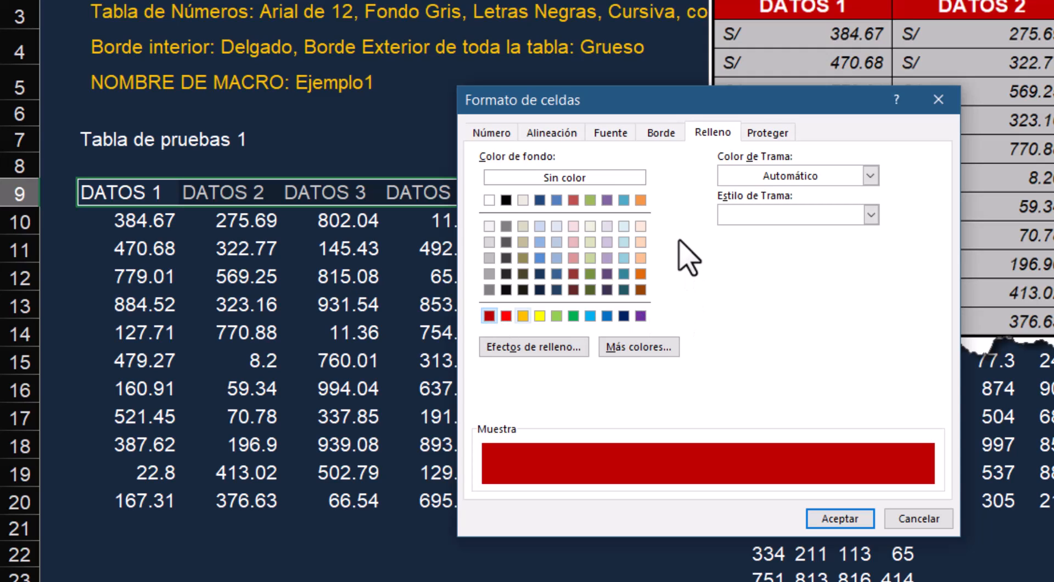
- Centre the header text horizontally and vertically, and apply the cell formatting to the headers
left_click(551, 132)
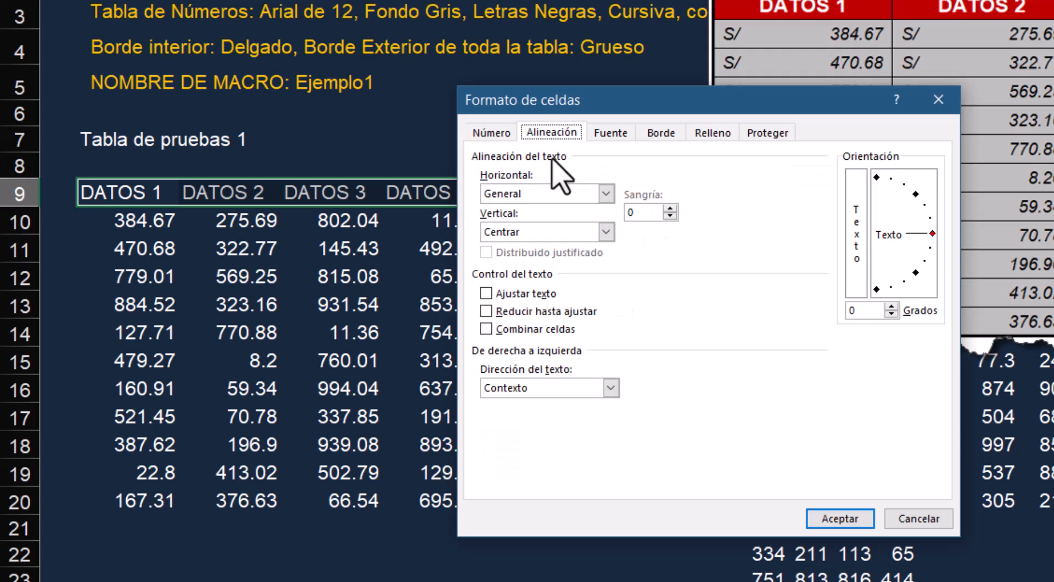
left_click(553, 196)
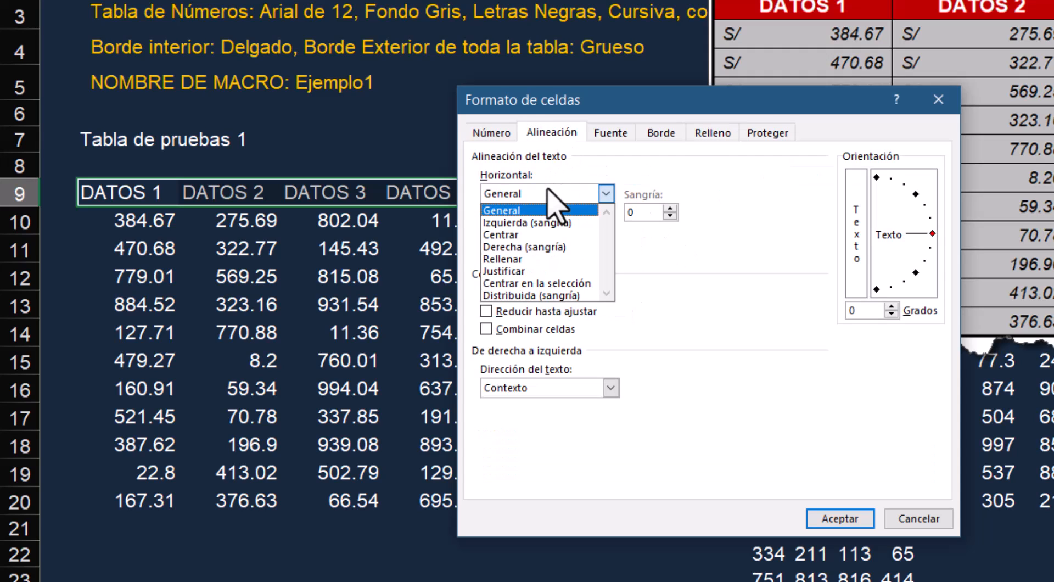
left_click(515, 235)
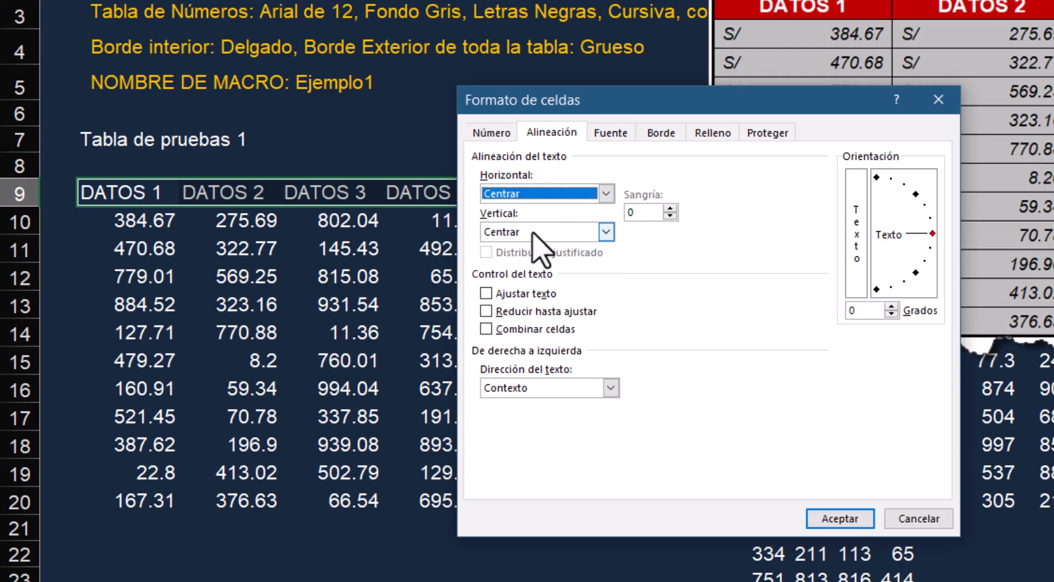
left_click(528, 232)
left_click(523, 260)
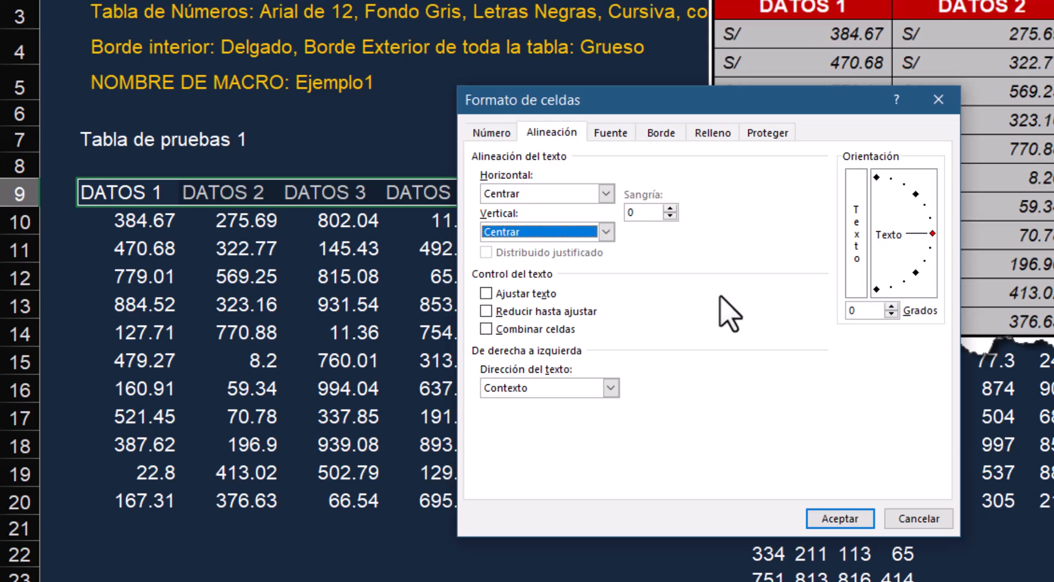
left_click(840, 519)
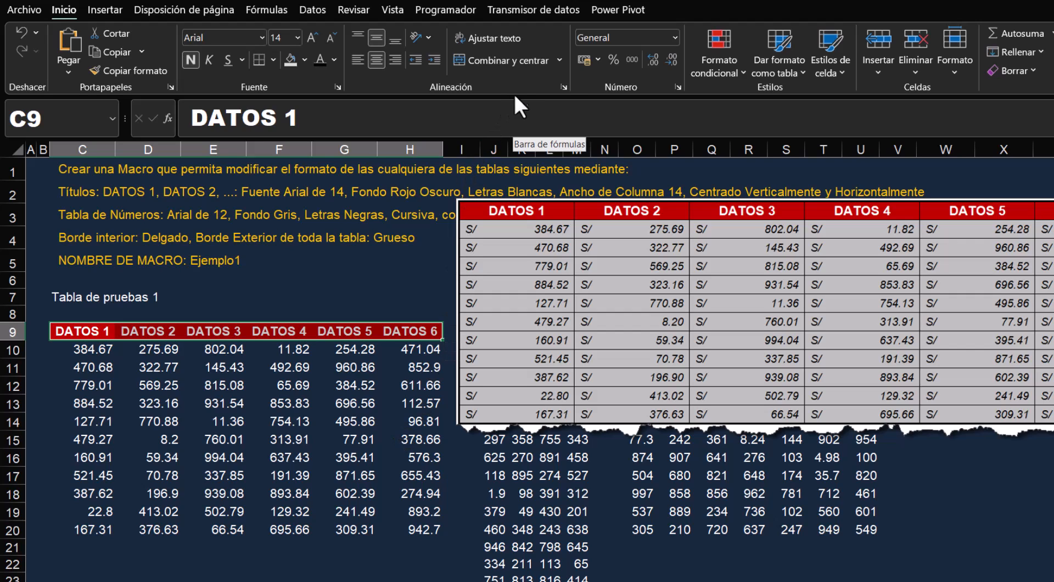
- Move from the headers down to the first number, C10, with relative references turned on only for that move
left_click(444, 11)
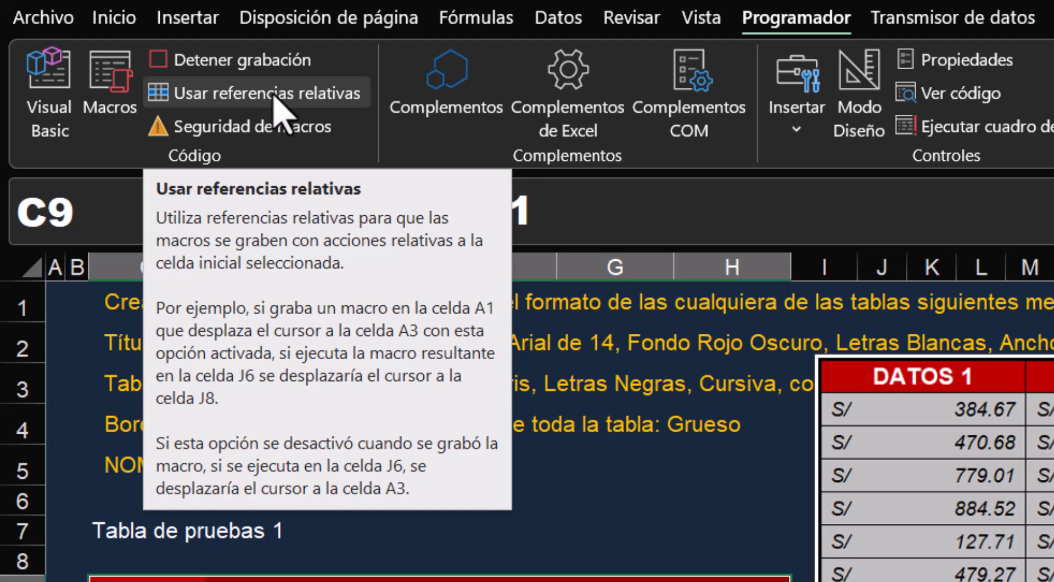
left_click(274, 94)
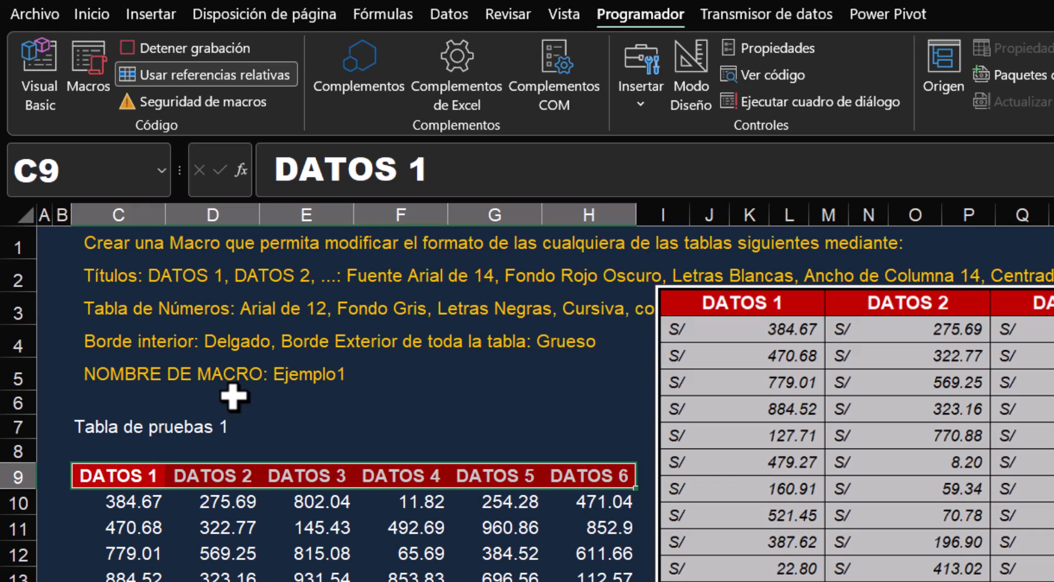
key("Down")
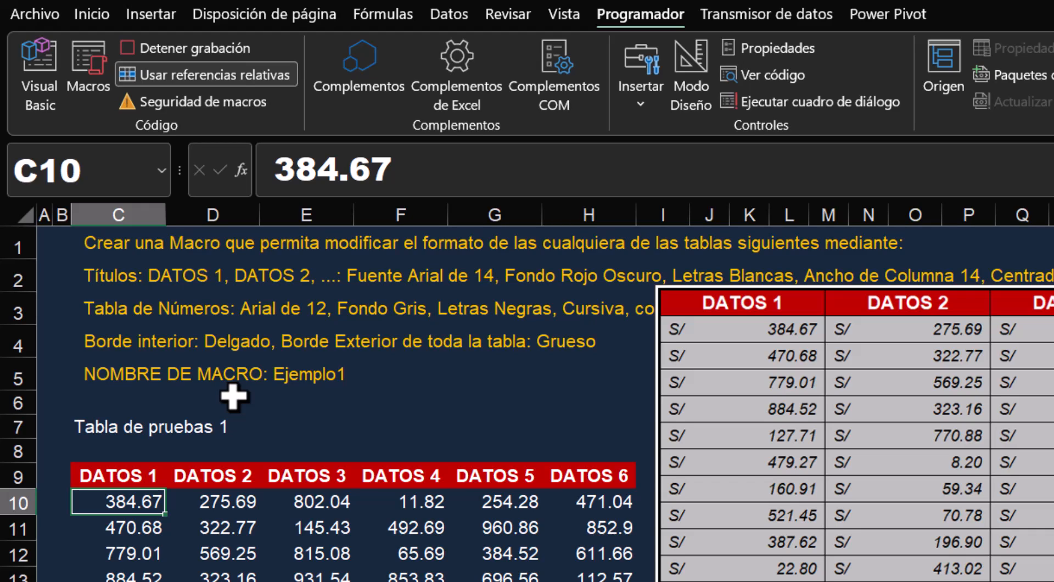
left_click(186, 73)
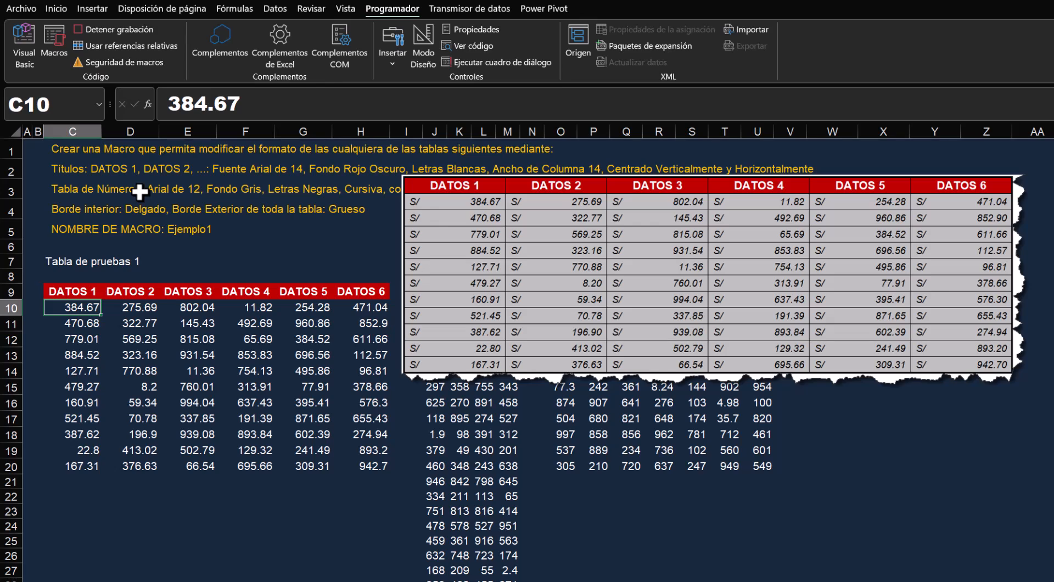
- Select all the numbers in Tabla de pruebas 1 and choose the Contabilidad number format with two decimals and the S/ symbol
key("ctrl+shift+Right")
key("ctrl+shift+Down")
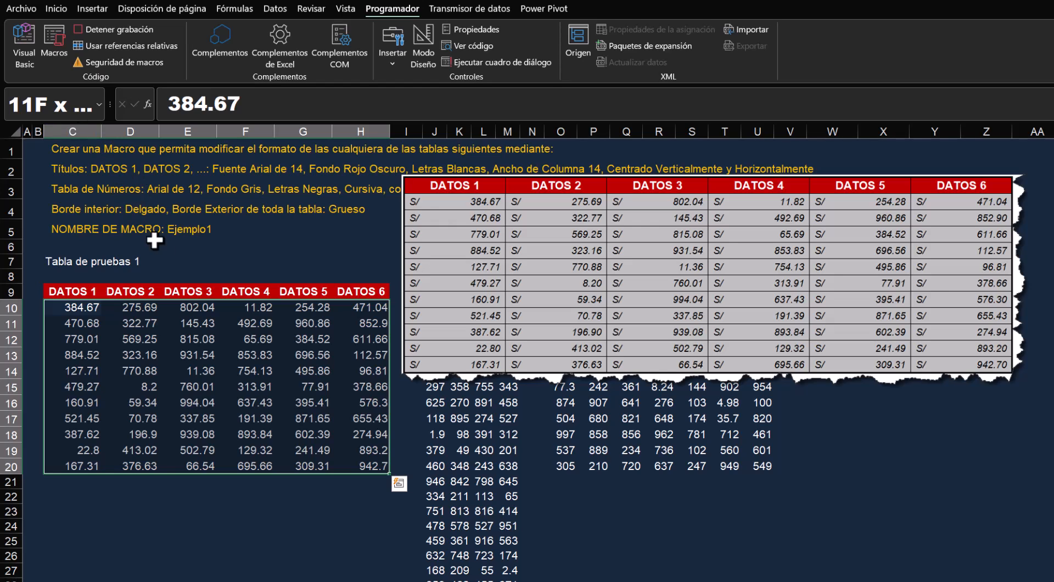
right_click(190, 314)
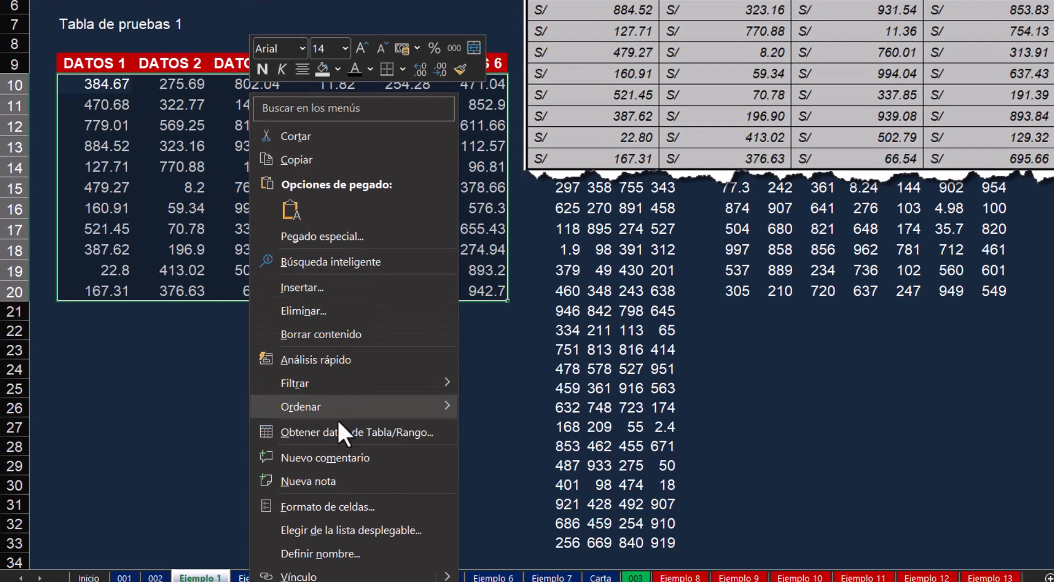
left_click(342, 506)
left_click_drag(364, 281, 598, 15)
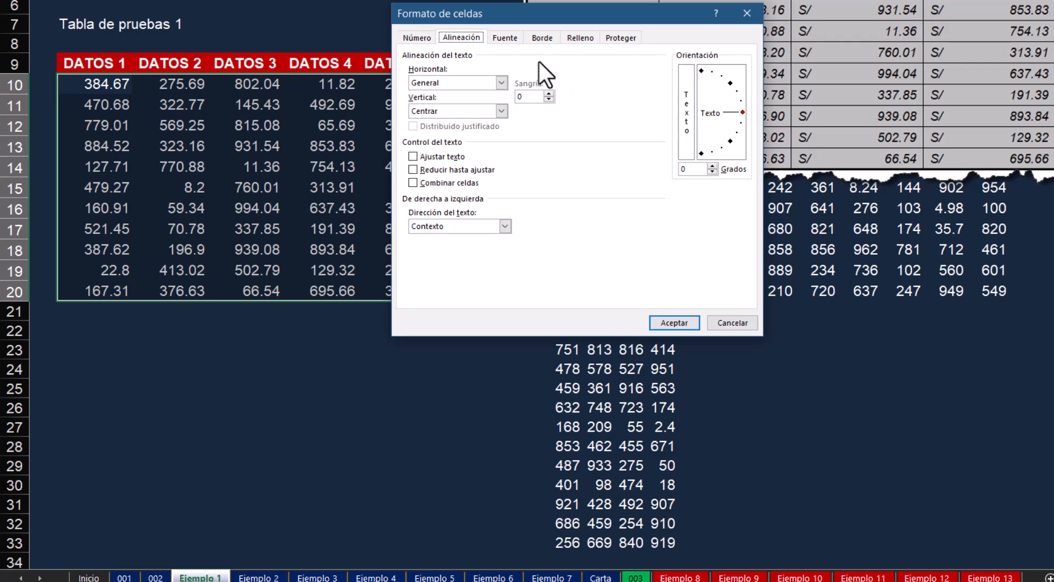
left_click(425, 36)
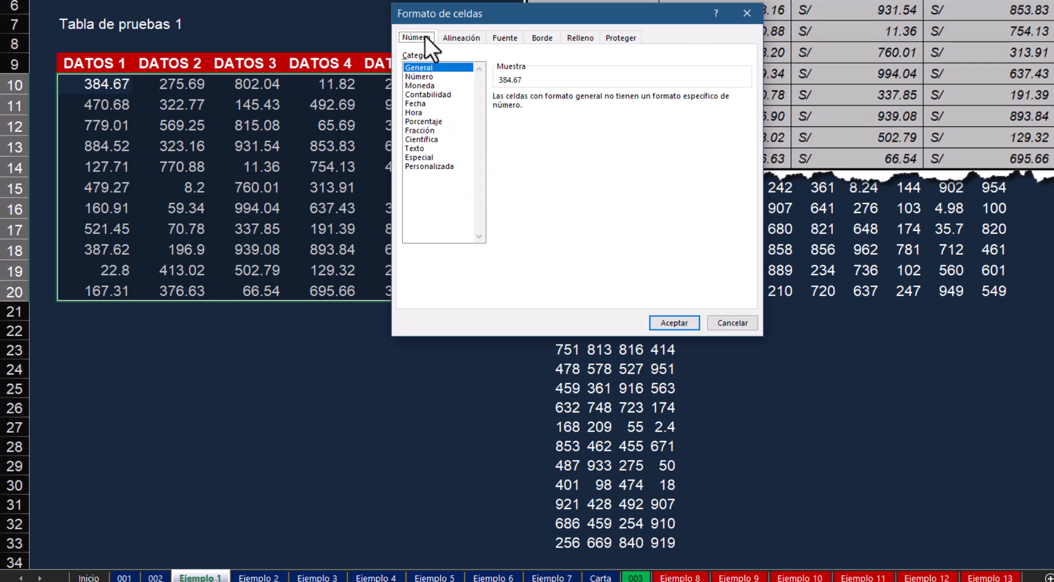
left_click(420, 94)
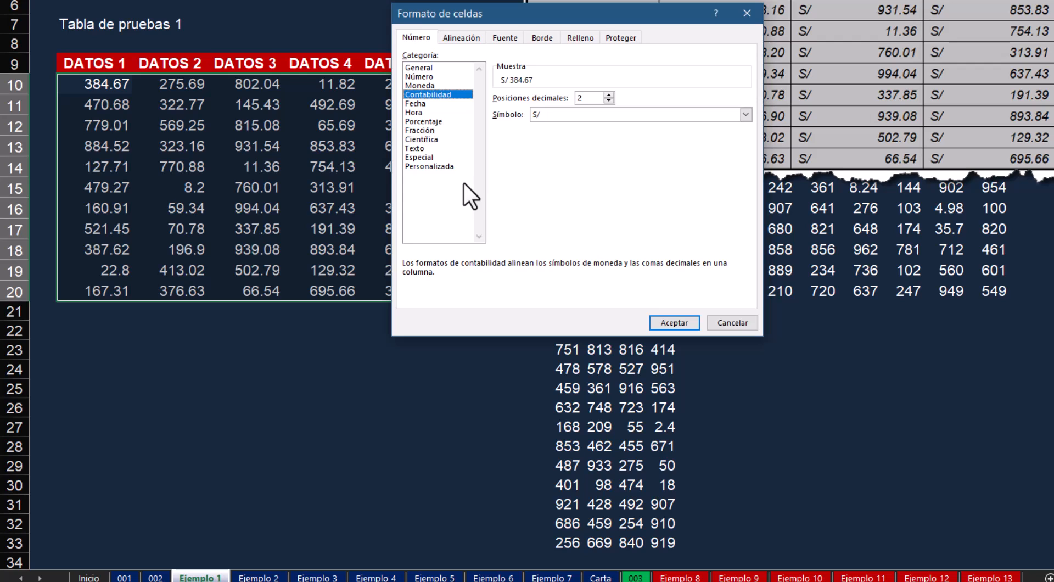
- Set the numbers' font to Arial, italic, size 14, in black
left_click(499, 39)
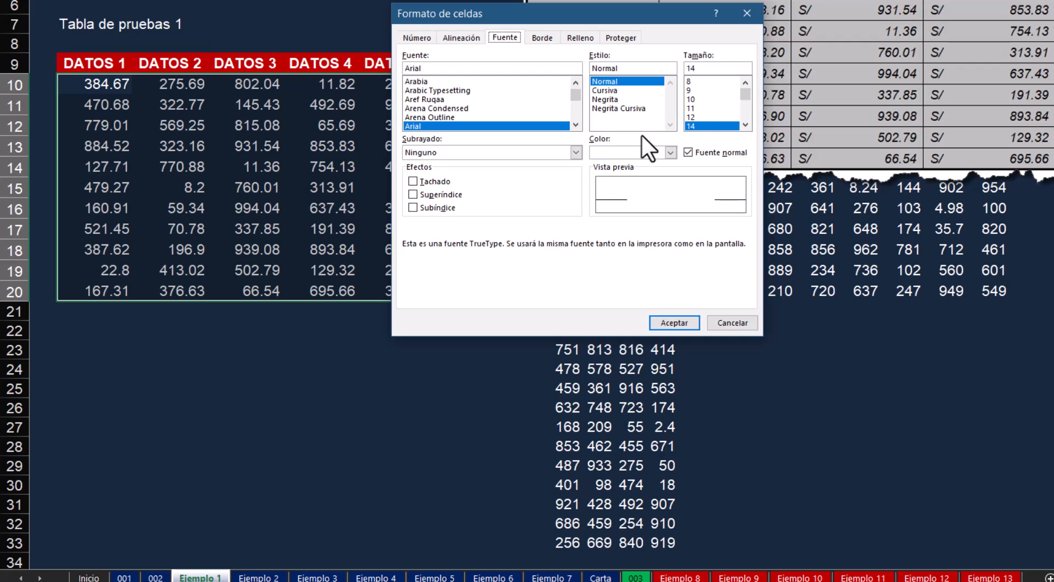
left_click(629, 153)
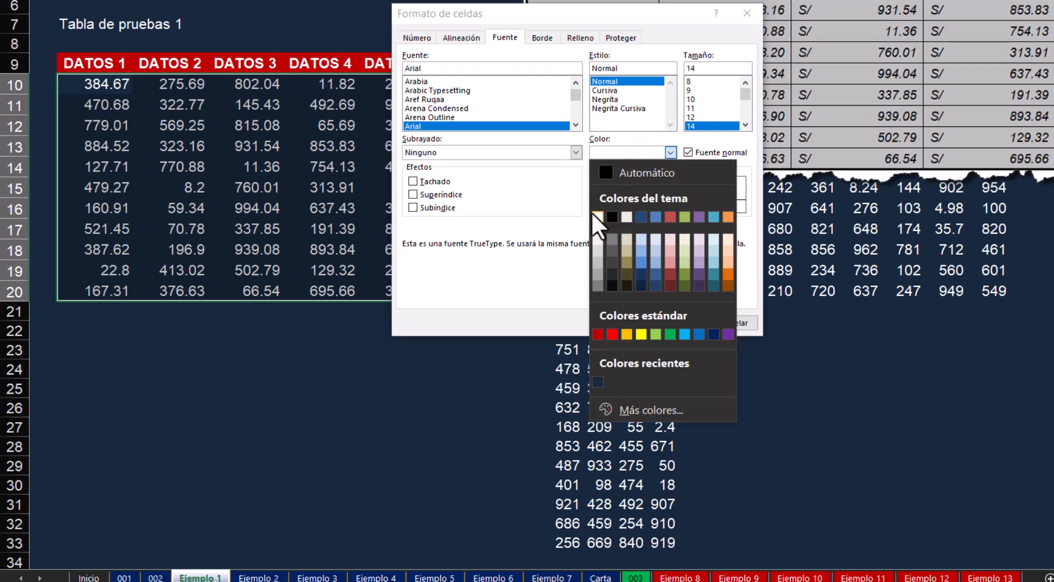
left_click(613, 217)
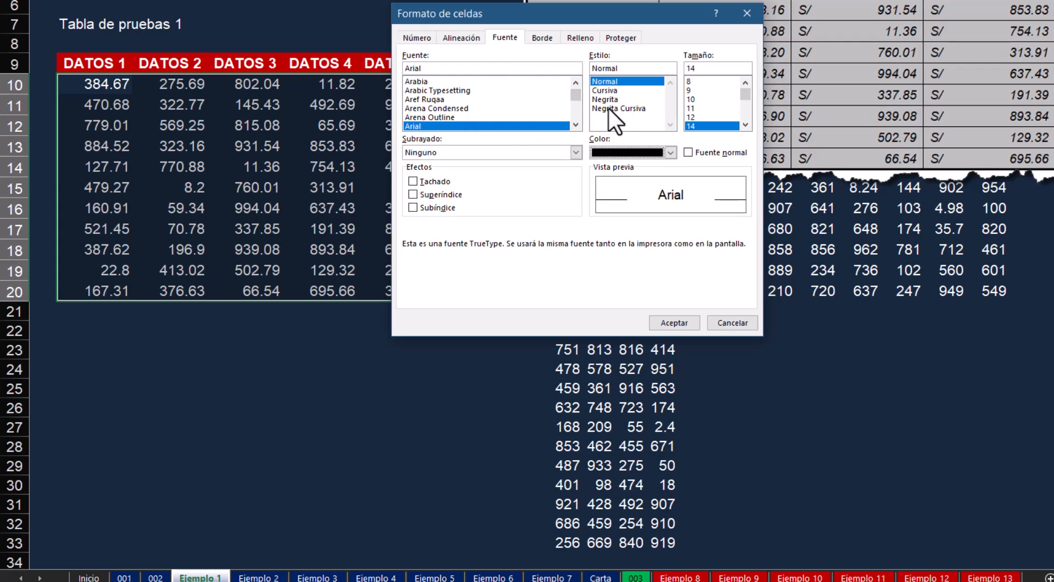
left_click(607, 88)
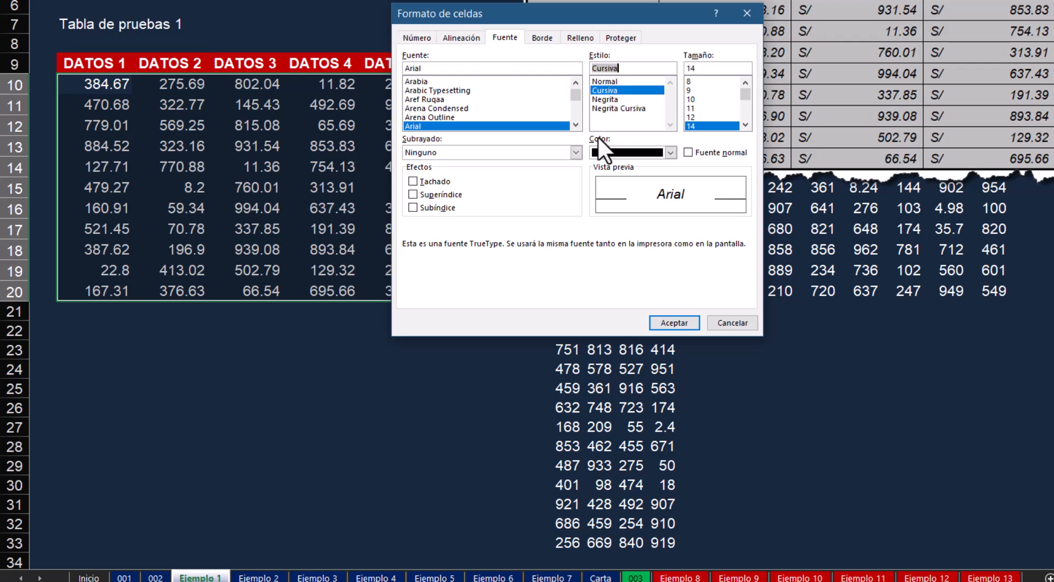
left_click(414, 123)
left_click(691, 124)
- Give the numbers a light grey background fill and centred vertical alignment, and apply the cell formatting
left_click(581, 38)
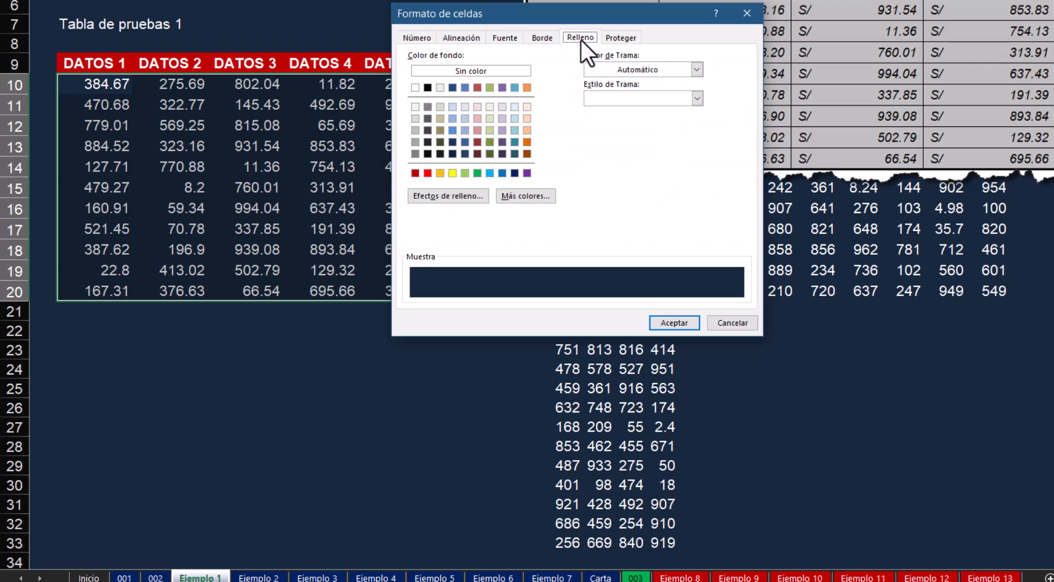
left_click(414, 117)
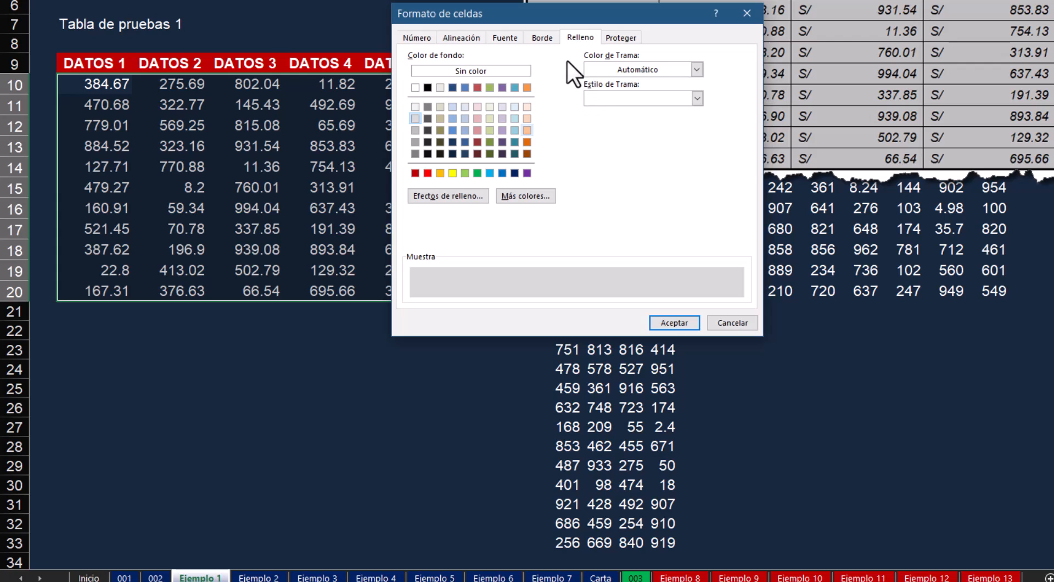
left_click(470, 36)
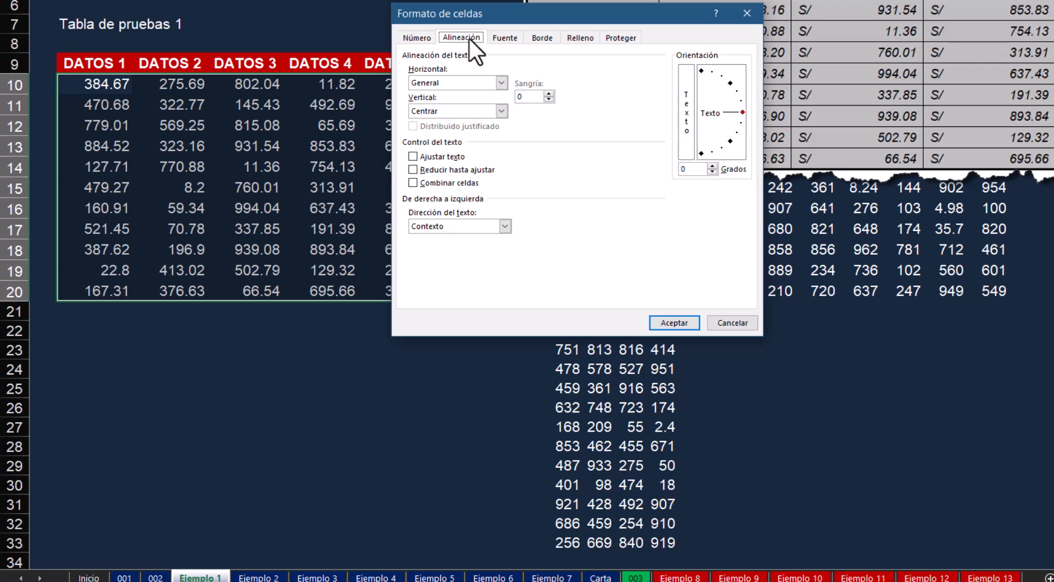
left_click(430, 111)
left_click(447, 134)
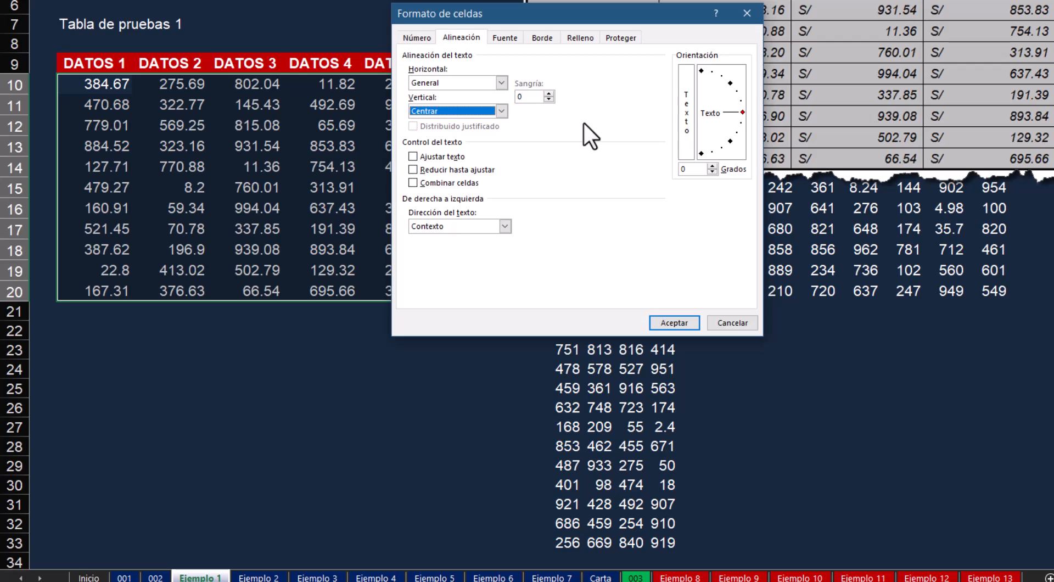
left_click(543, 38)
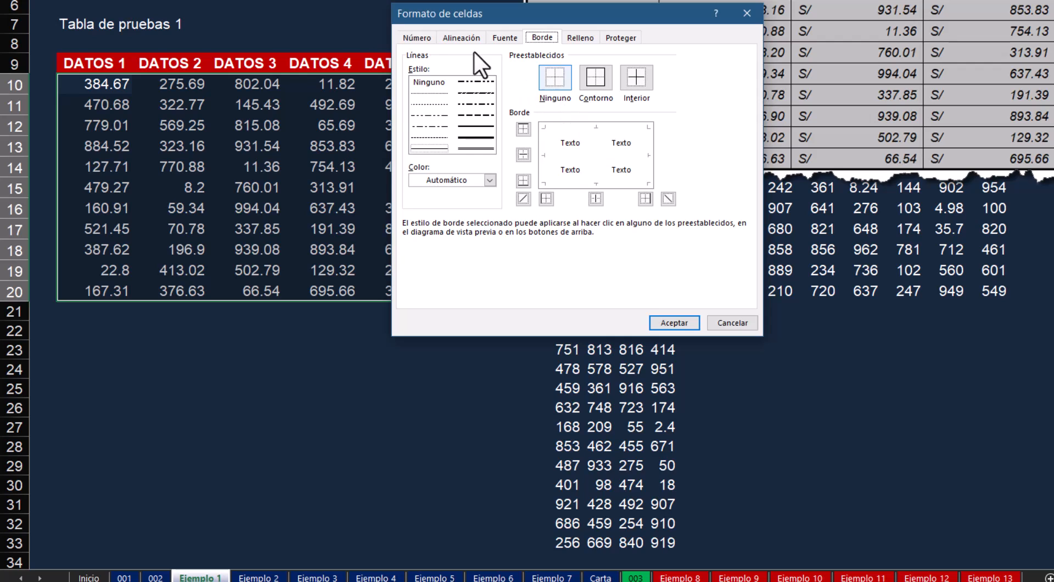
left_click(417, 36)
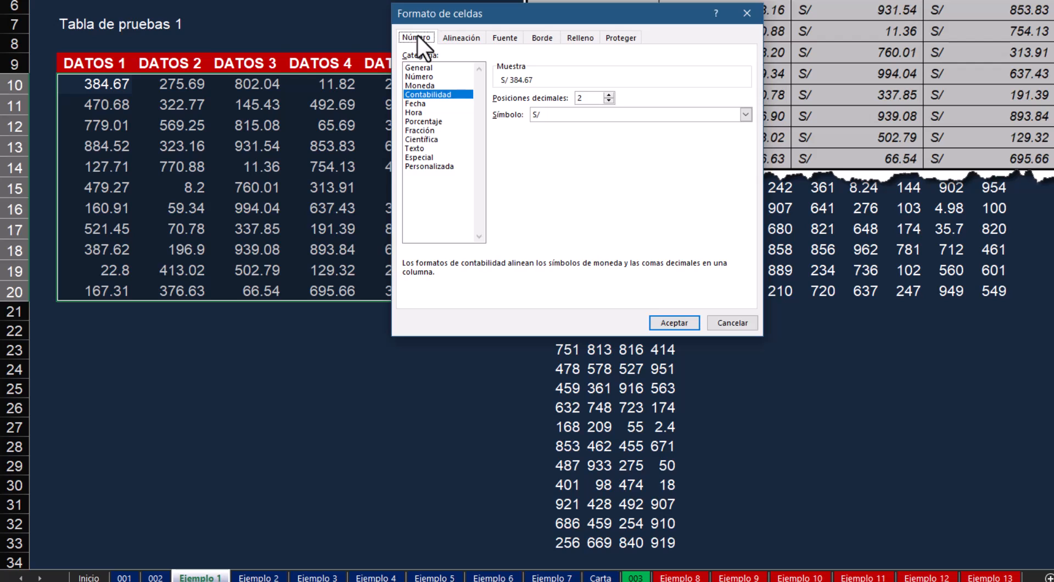
left_click(665, 322)
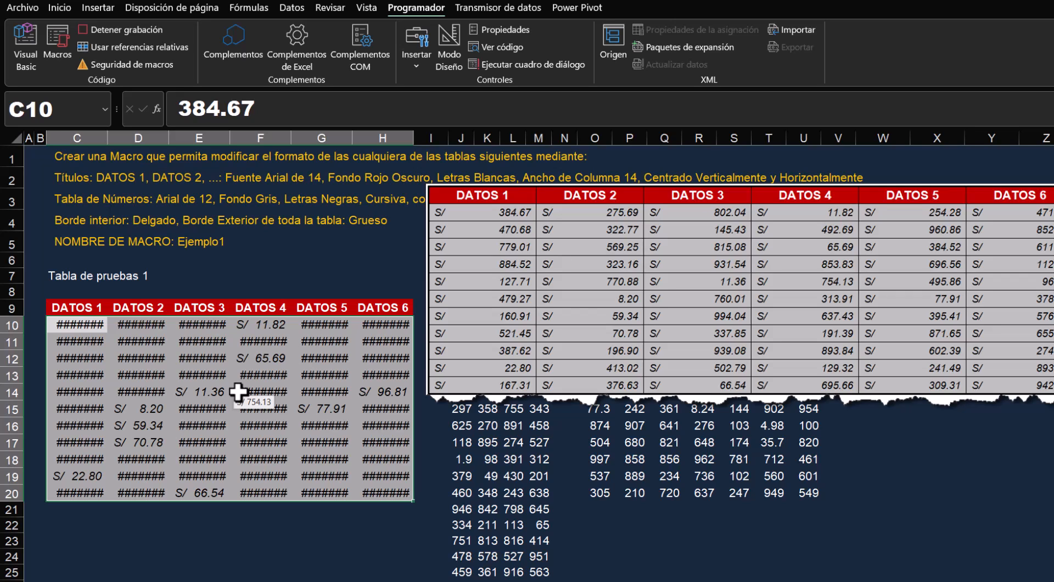
- Select the whole of Tabla de pruebas 1, headers included, and set its column width to 14
key("ctrl+shift+8")
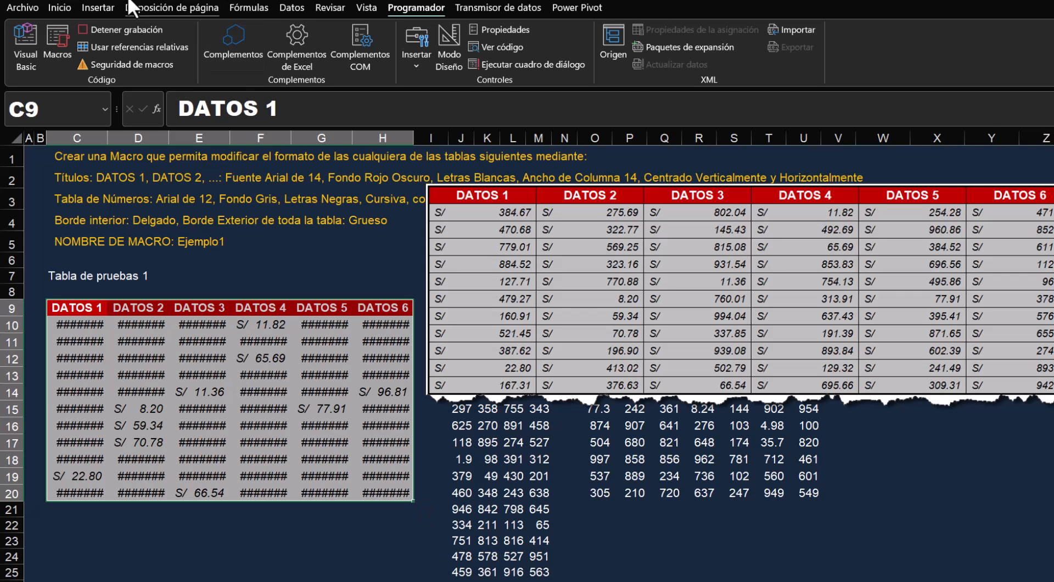
left_click(60, 9)
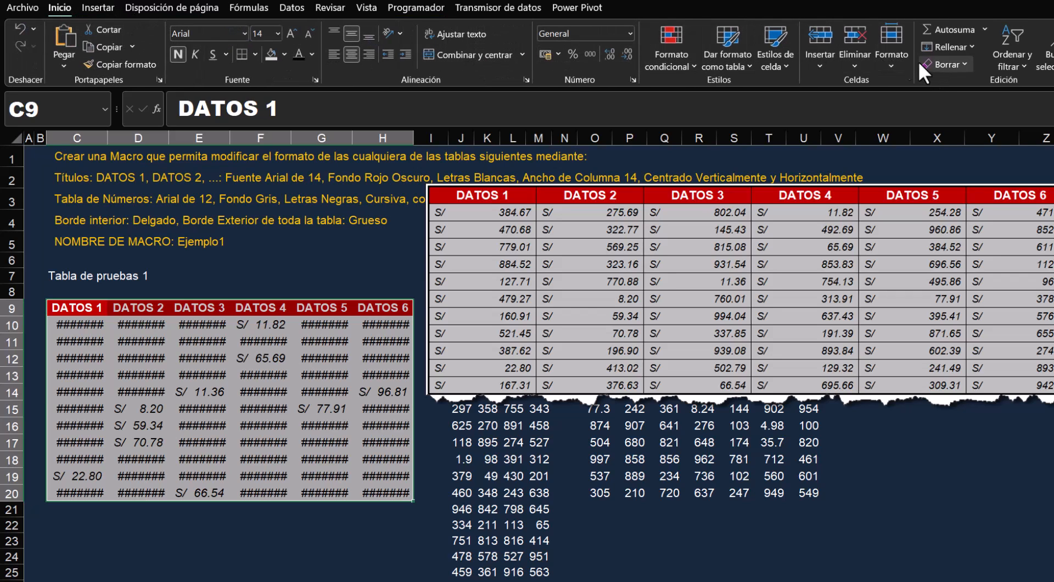
left_click(893, 66)
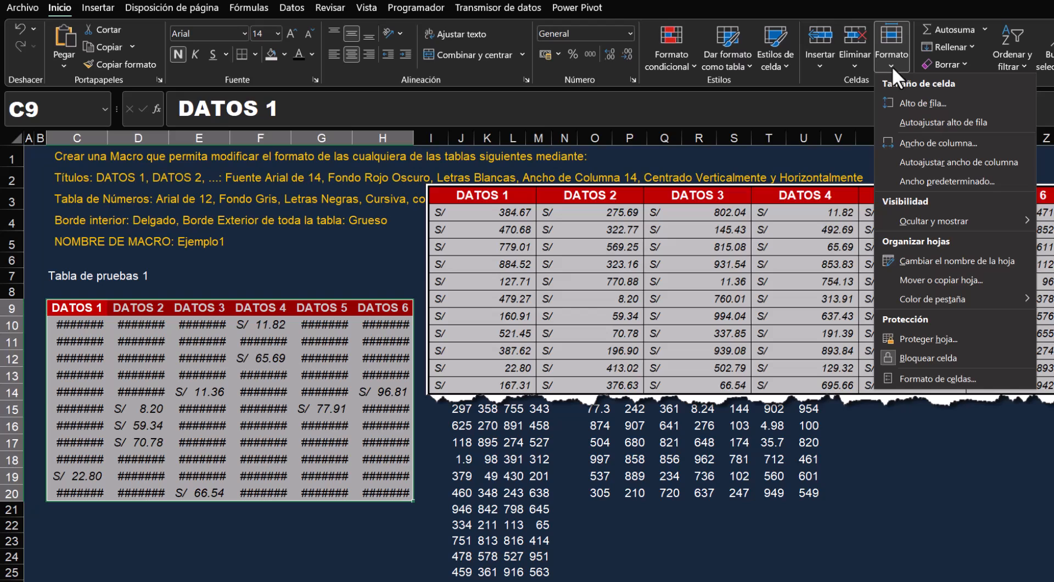
left_click(943, 138)
type("14")
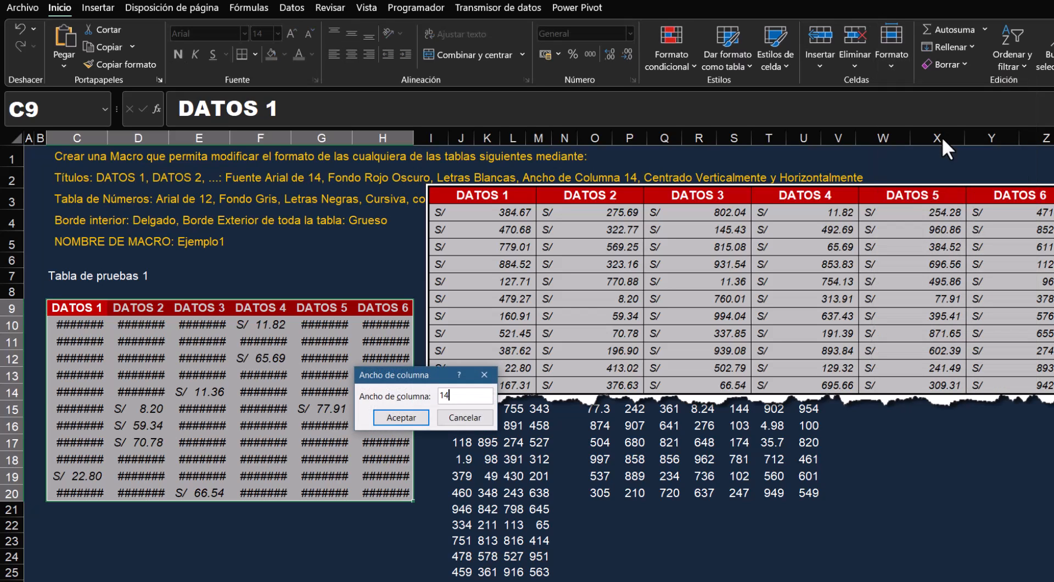
key("Return")
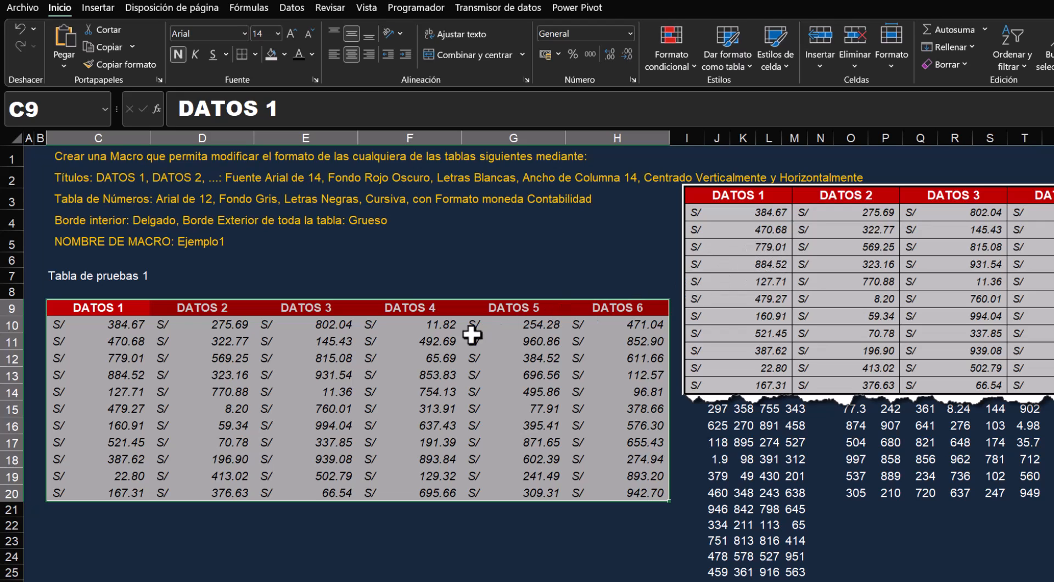
- Apply black thin solid borders to both the outline and the interior of the whole selected table
right_click(378, 325)
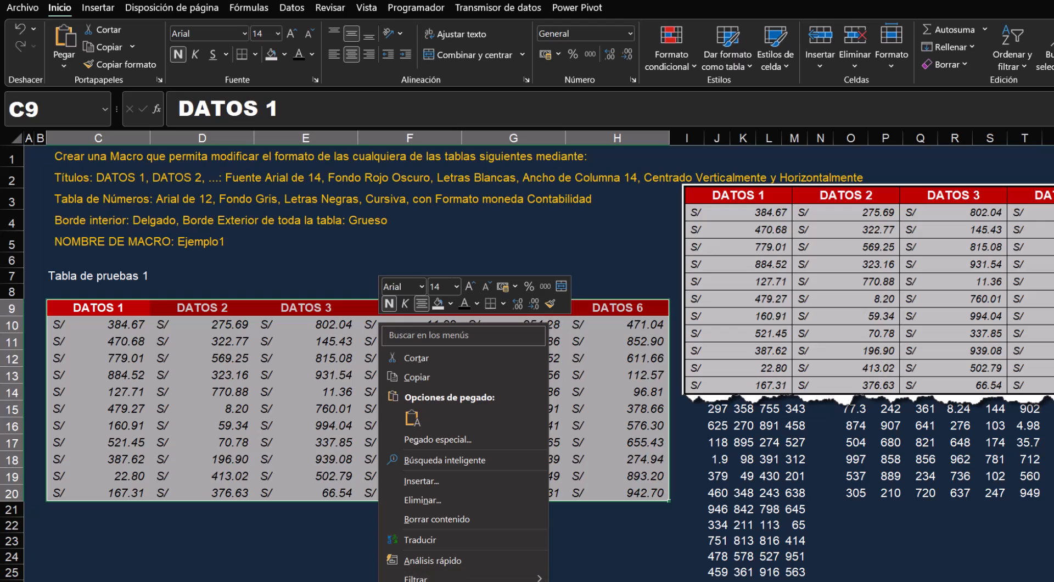
left_click(440, 581)
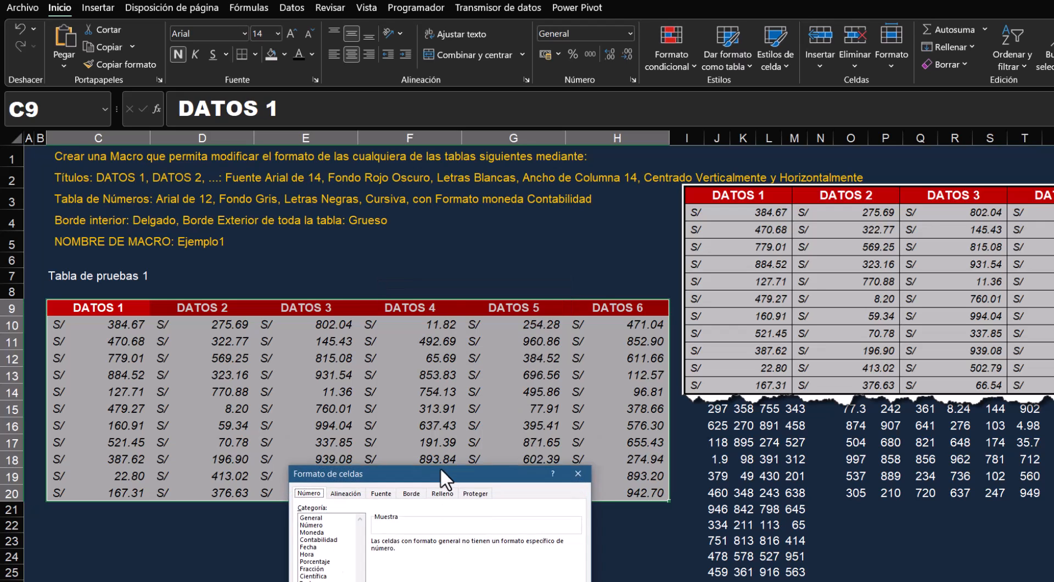
left_click_drag(438, 476, 451, 232)
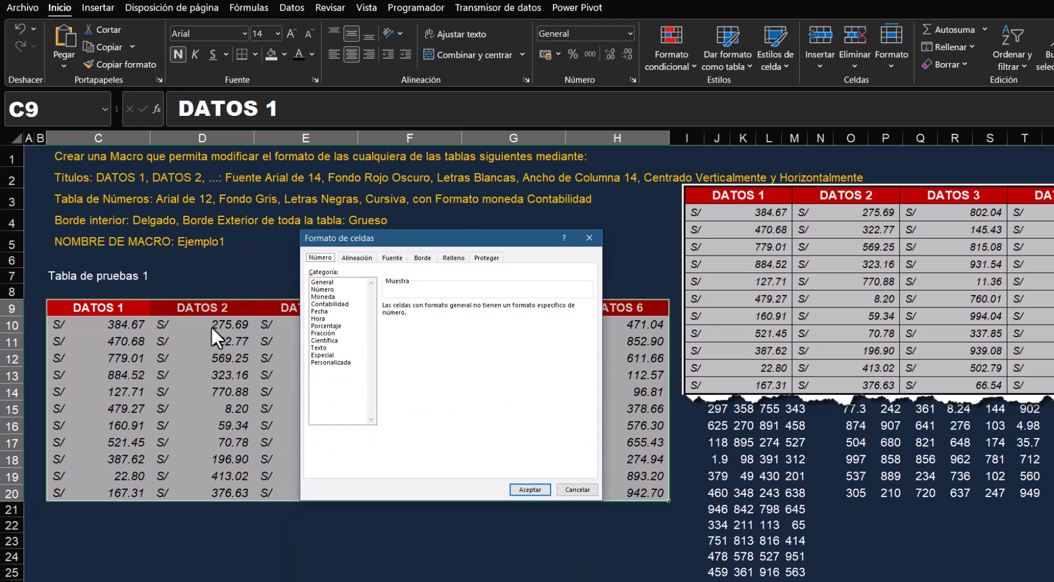
left_click(422, 259)
left_click(344, 375)
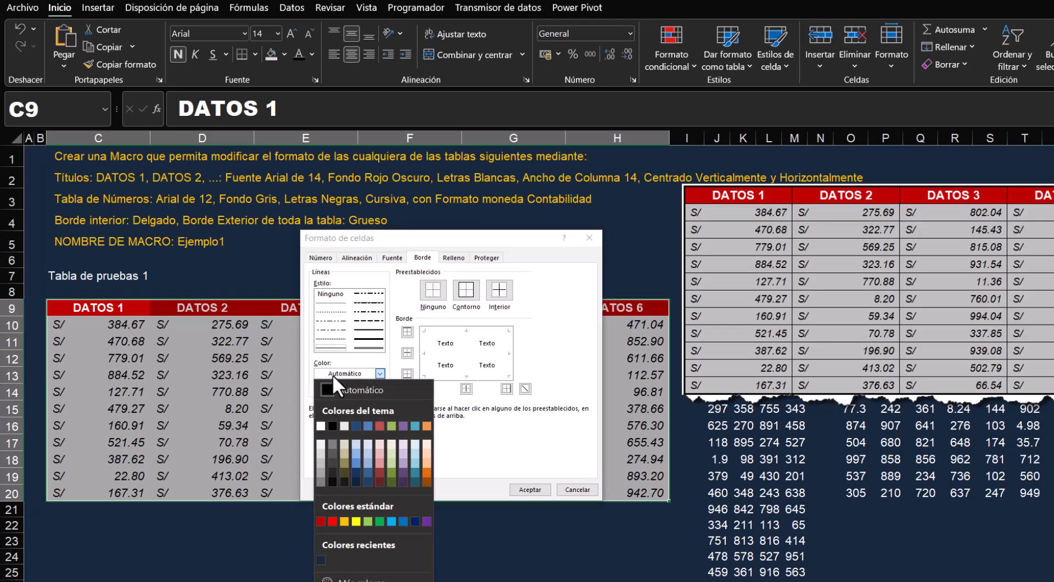
left_click(332, 424)
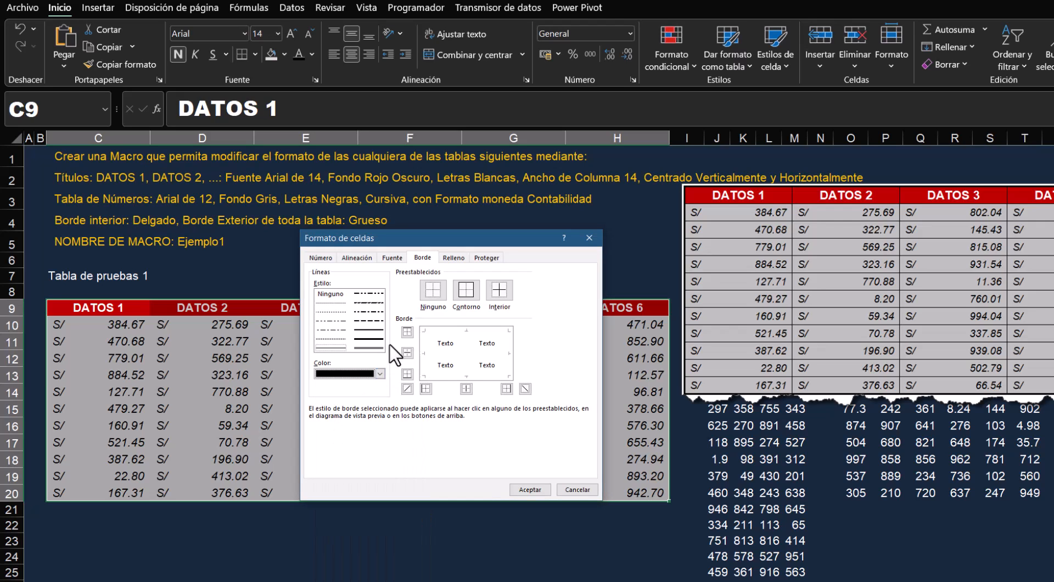
left_click(324, 347)
left_click(466, 289)
left_click(499, 296)
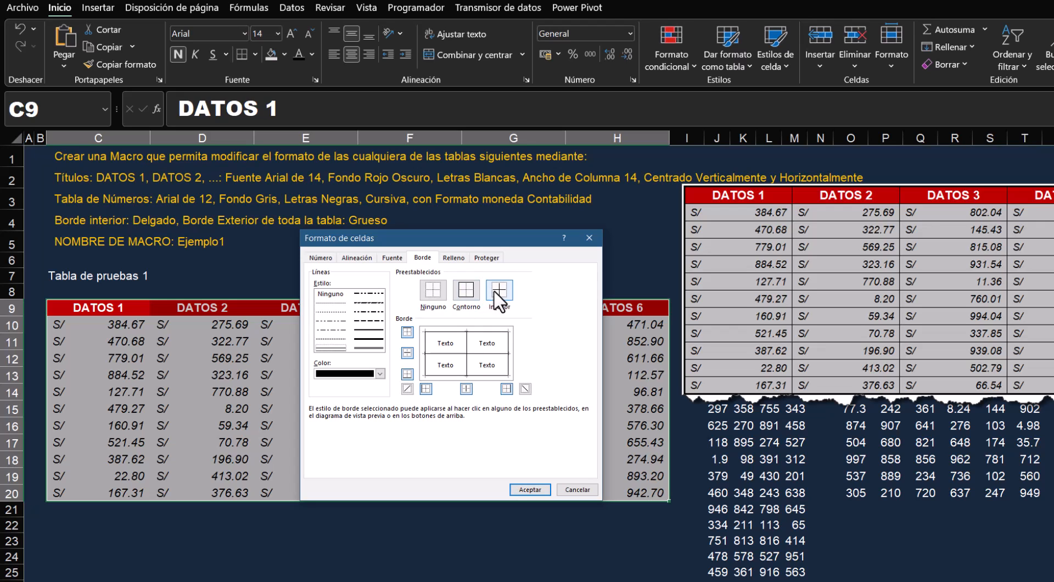
left_click(529, 489)
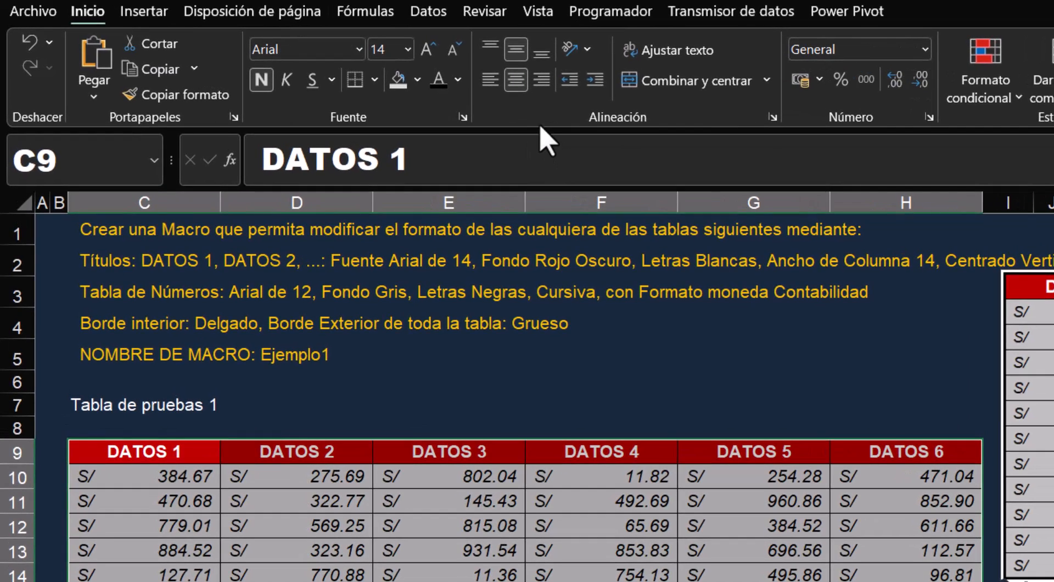
- Reduce the selection to header cell C9 with relative references turned on only for that move, and stop recording the macro
left_click(610, 13)
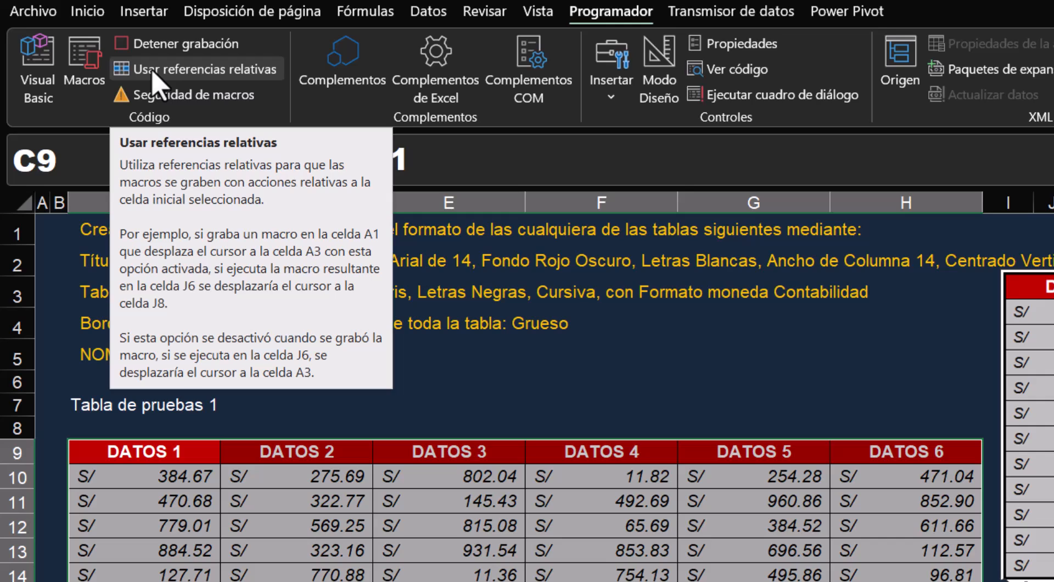
left_click(152, 72)
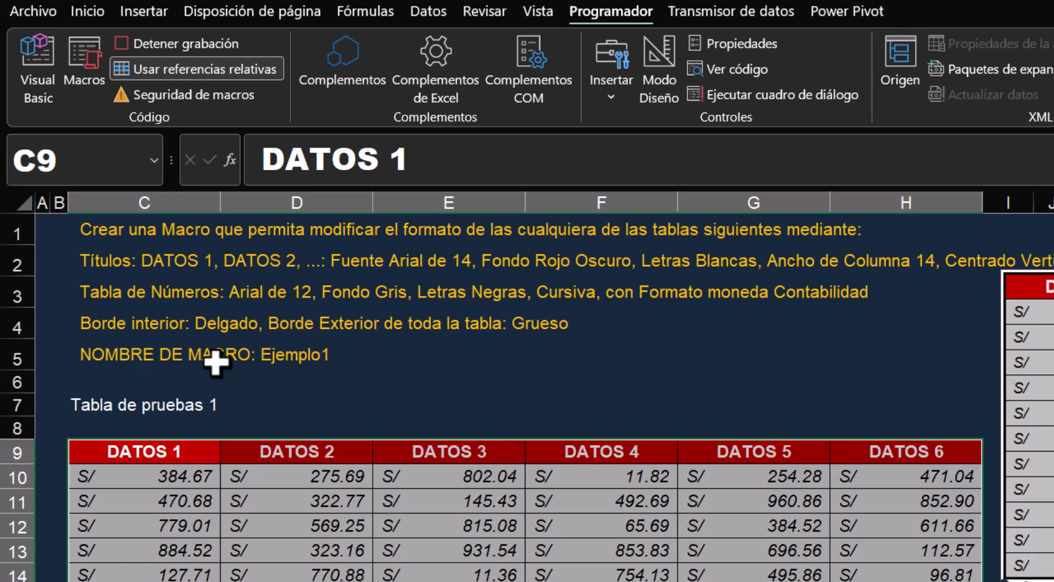
key("Up")
key("Down")
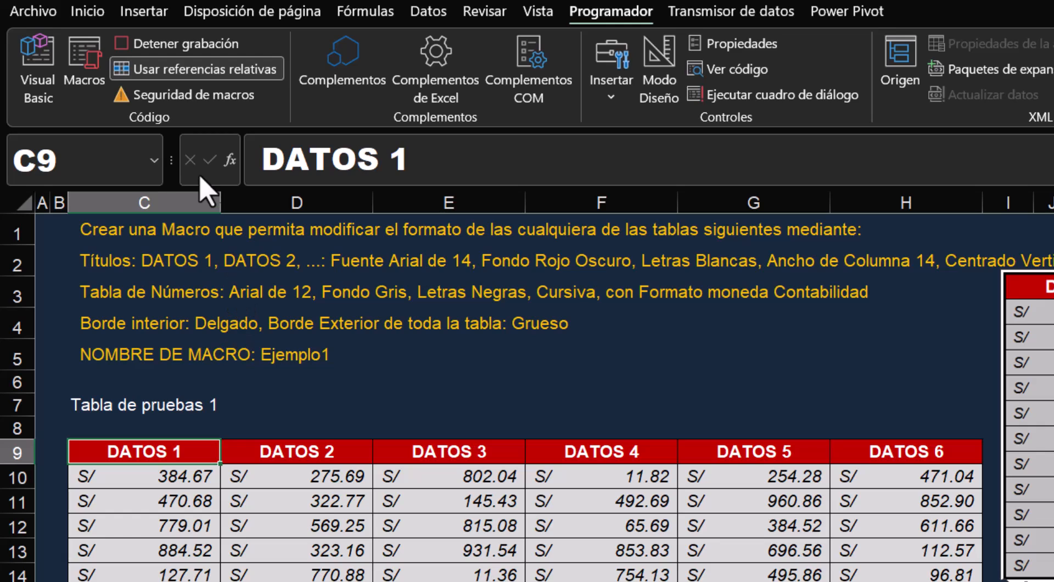
left_click(196, 72)
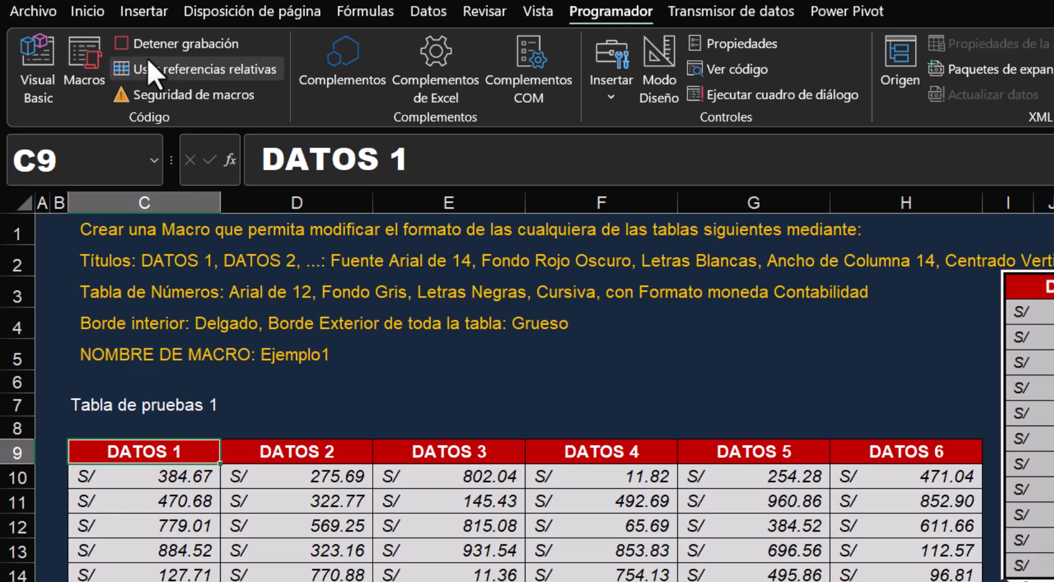
left_click(127, 44)
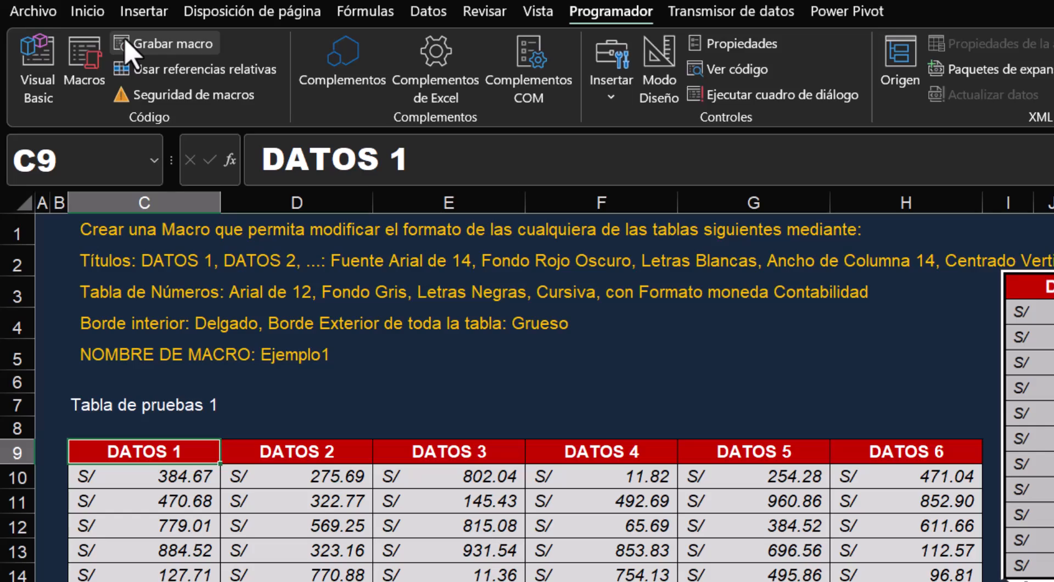
- Undo all the formatting applied to Tabla de pruebas 1, including its borders, column widths, number format and header style
left_click(343, 523)
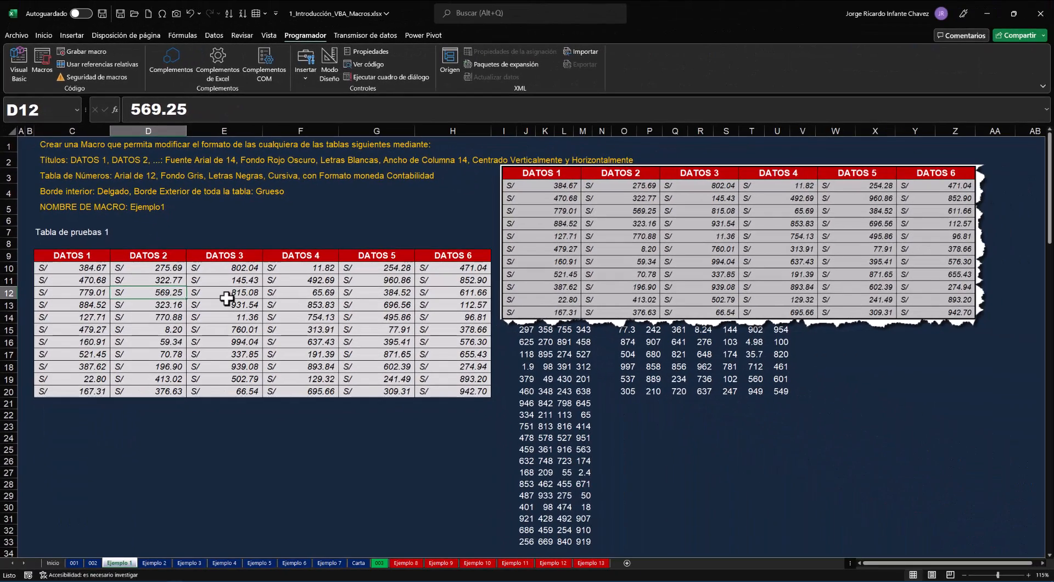
left_click(265, 306)
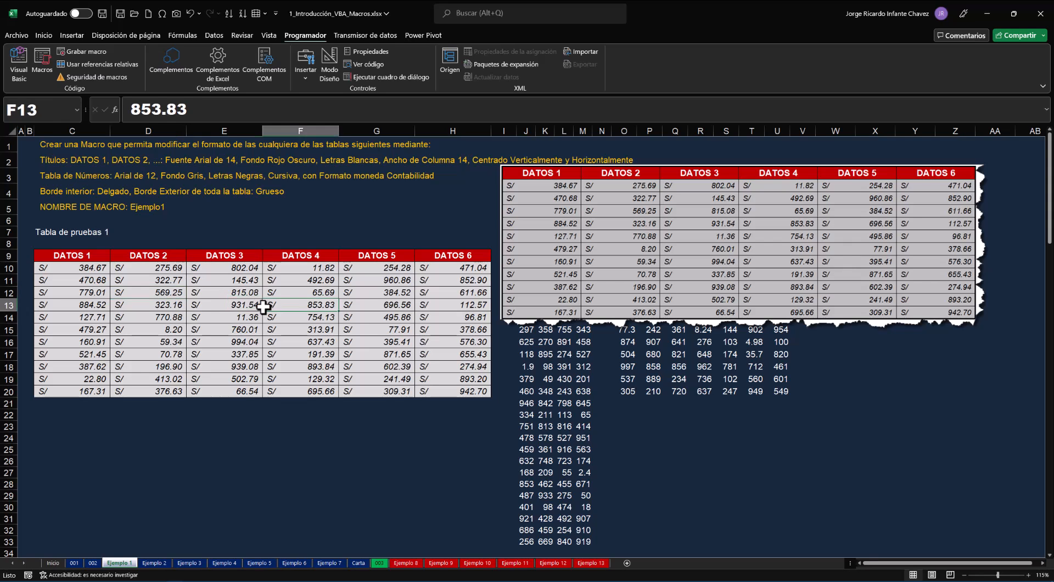
left_click(39, 32)
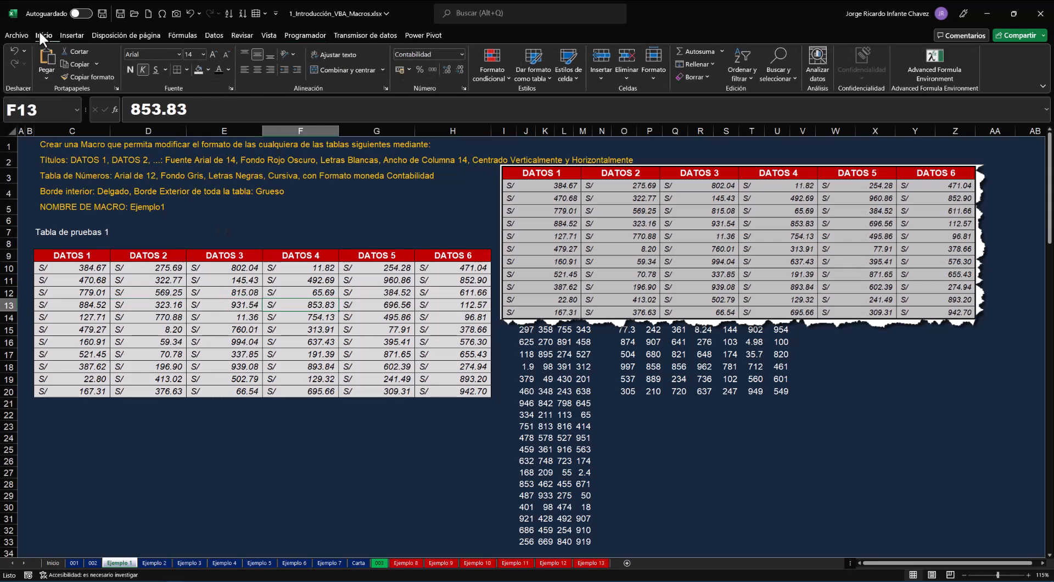
left_click(13, 46)
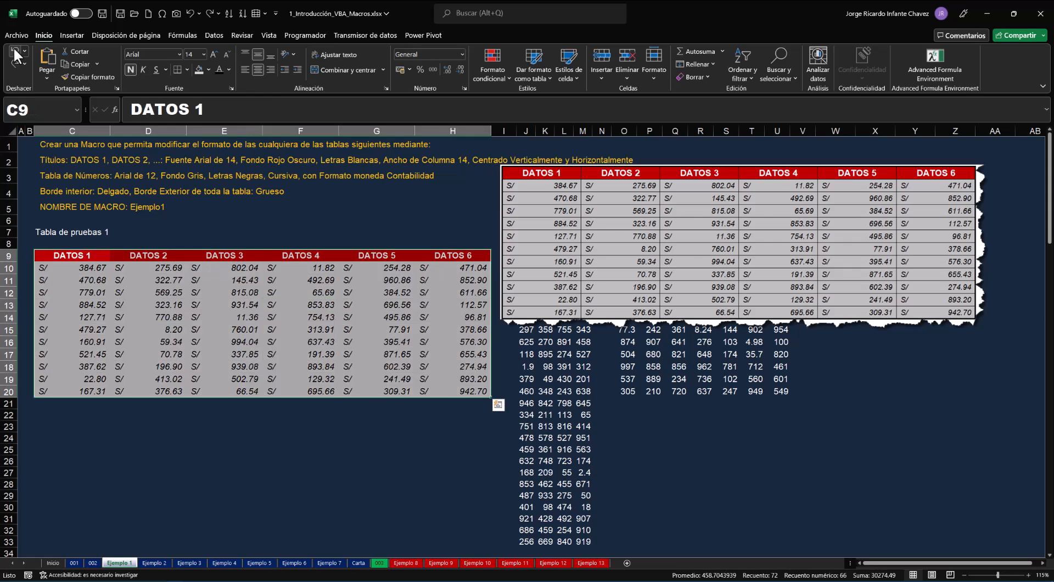
left_click(14, 47)
left_click(14, 47)
left_click(13, 47)
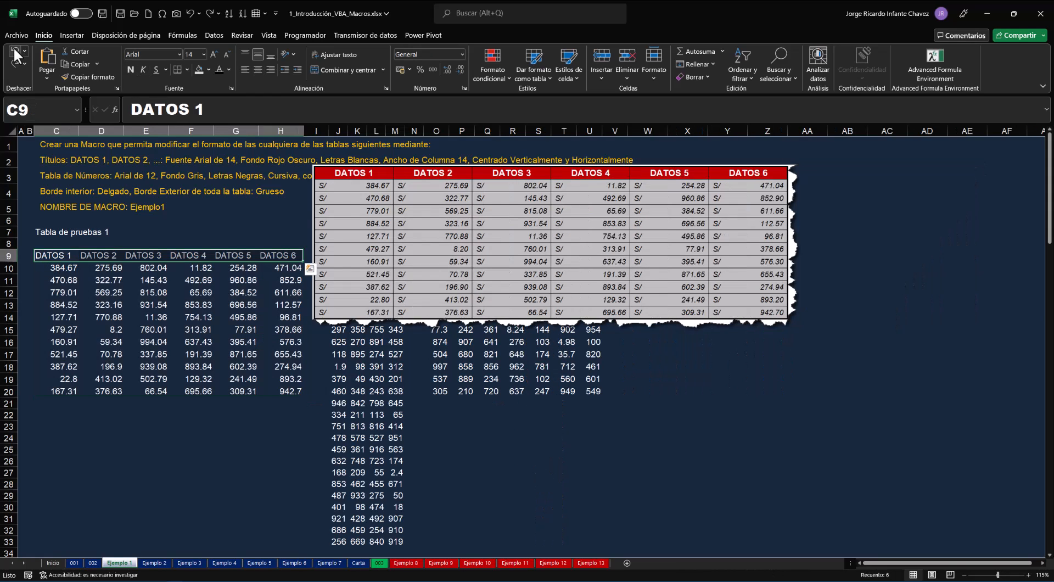
left_click(13, 47)
- Move the sample table image away from Tabla de pruebas 1 so it no longer covers its columns
left_click(127, 280)
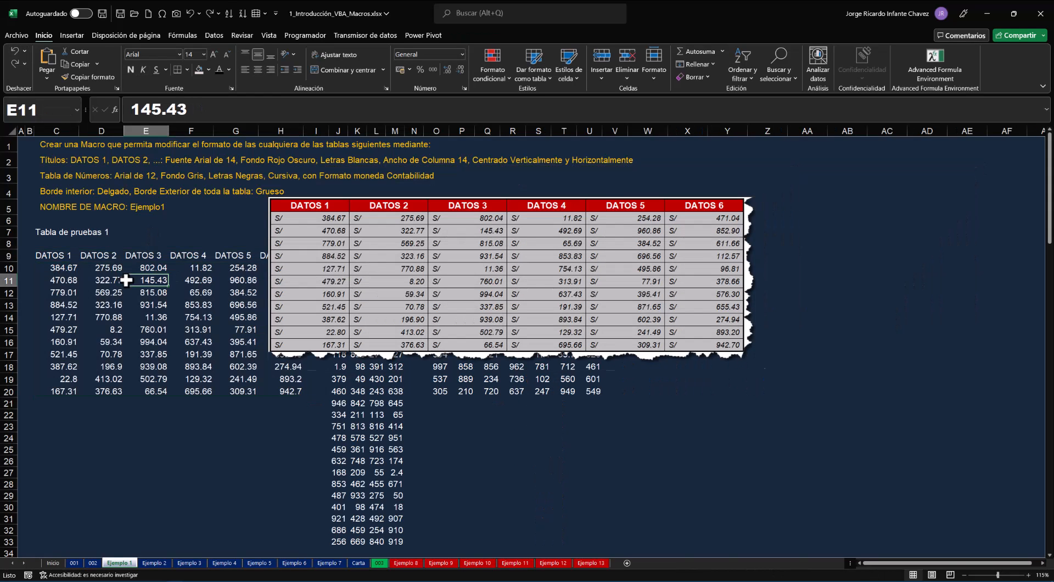
left_click_drag(316, 282, 427, 261)
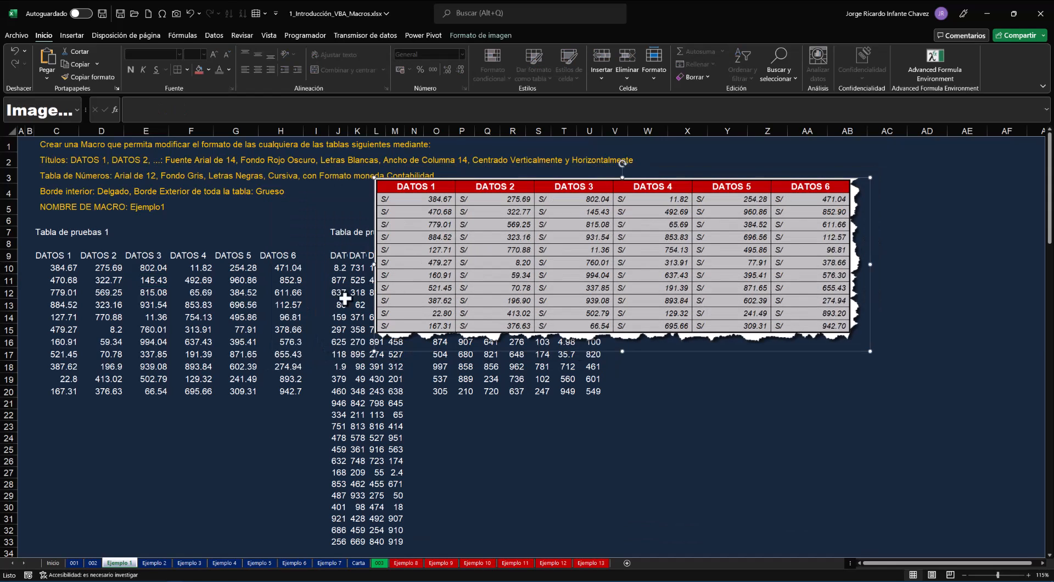
- Run the recorded formatting macro from a cell inside Tabla de pruebas 1
left_click(203, 318)
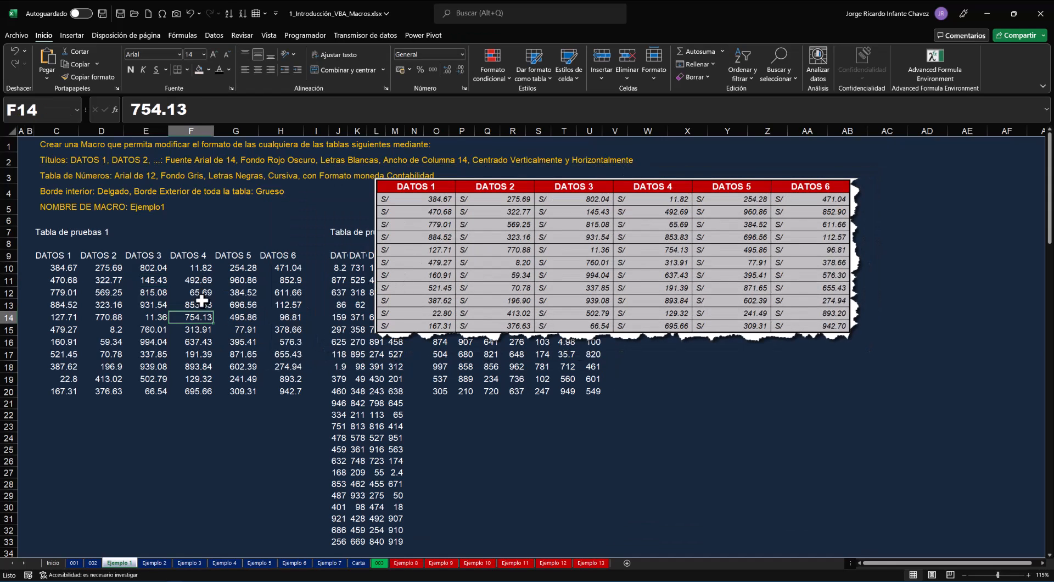
left_click(236, 305)
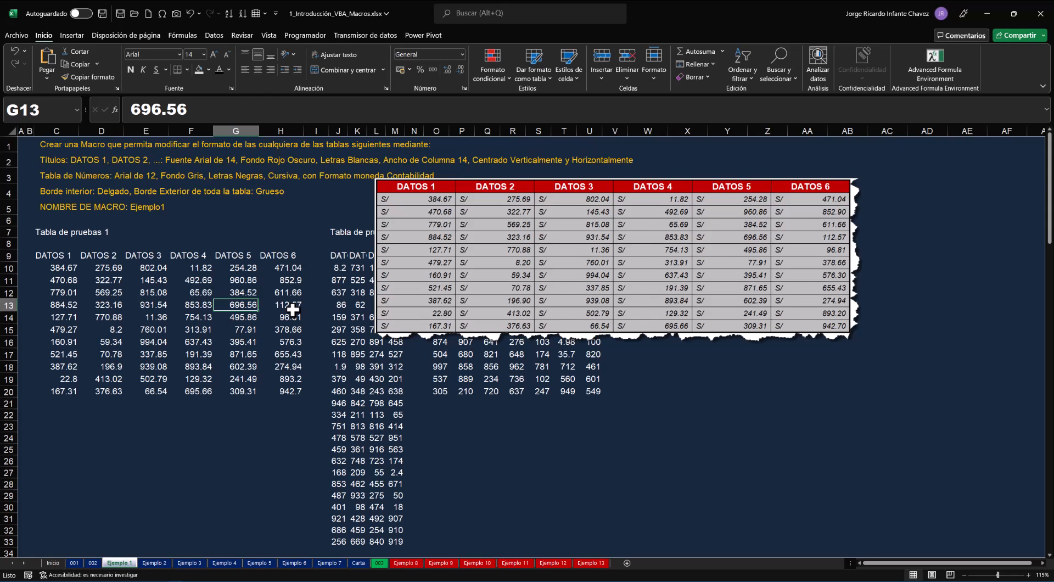
key("ctrl+shift+e")
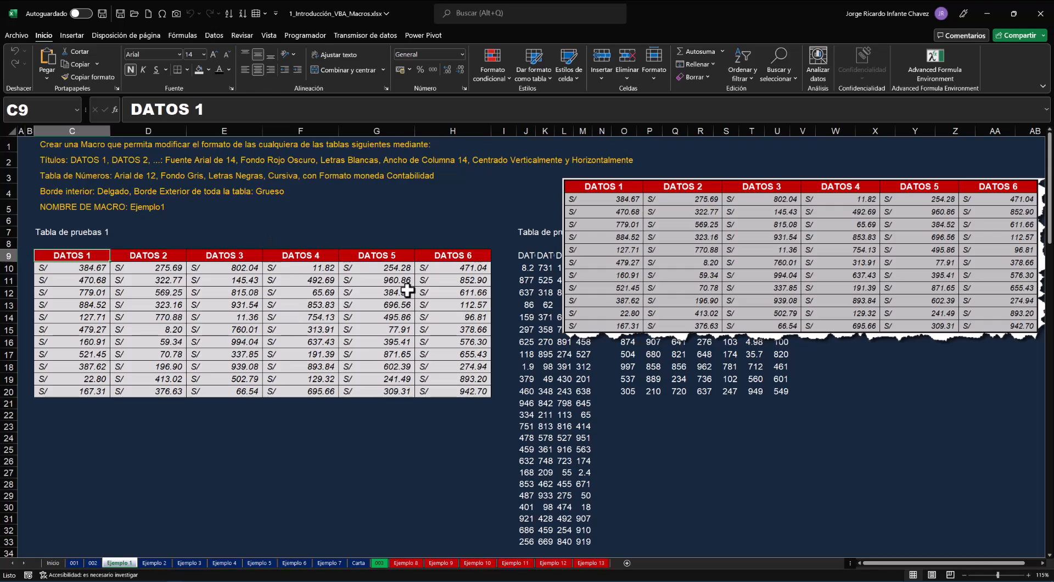
- Move the sample table image to the empty area below Tabla de pruebas 3 so it no longer covers Tablas 2 and 3
scroll(407, 295, "down", 2)
scroll(406, 295, "down", 1)
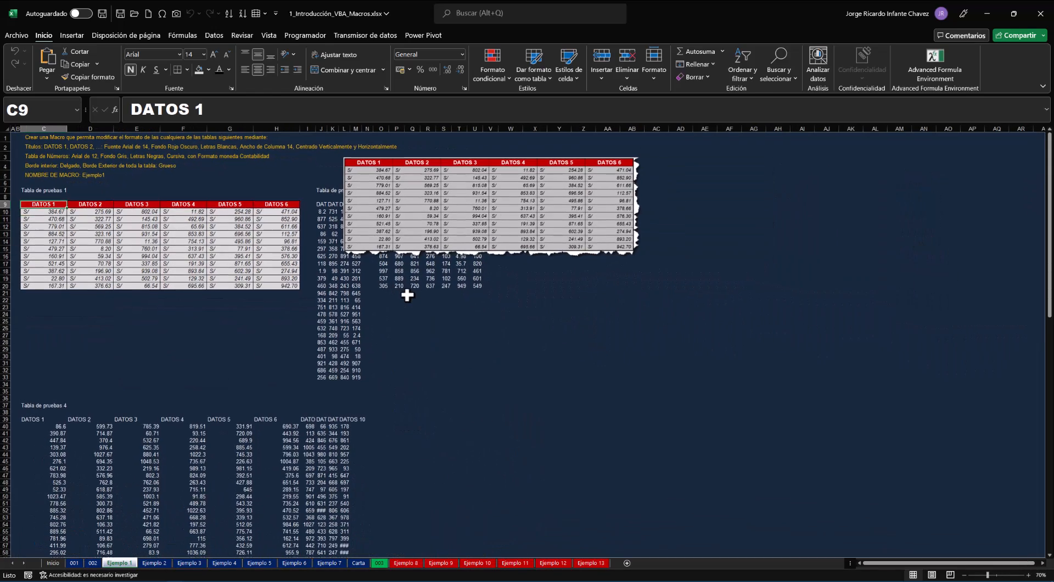
left_click_drag(398, 229, 453, 388)
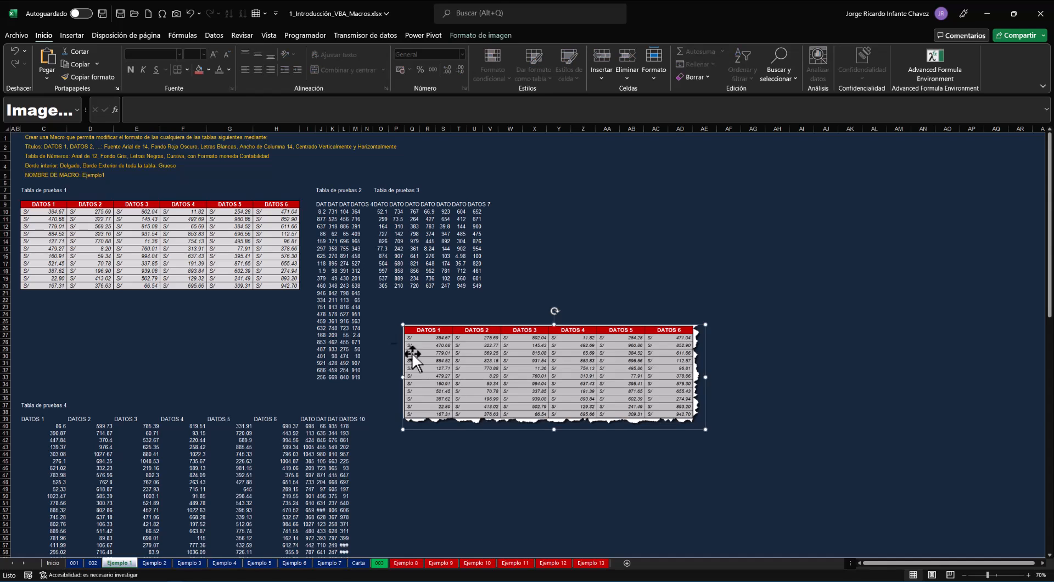
- Run the formatting macro on Tabla de pruebas 2 and on Tabla de pruebas 3, each from a cell inside the table
left_click(345, 247)
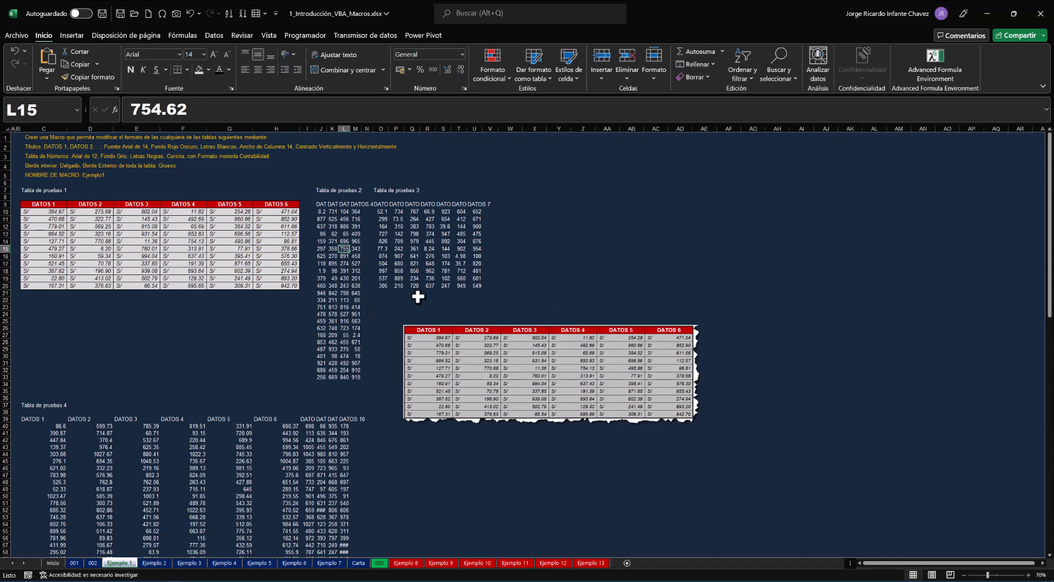
key("ctrl+shift+e")
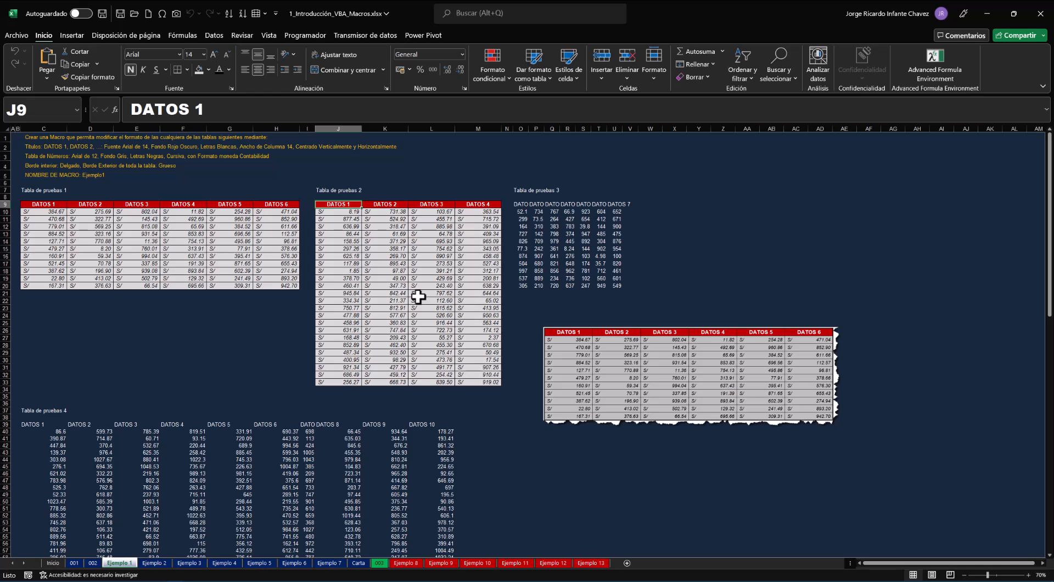
left_click(568, 248)
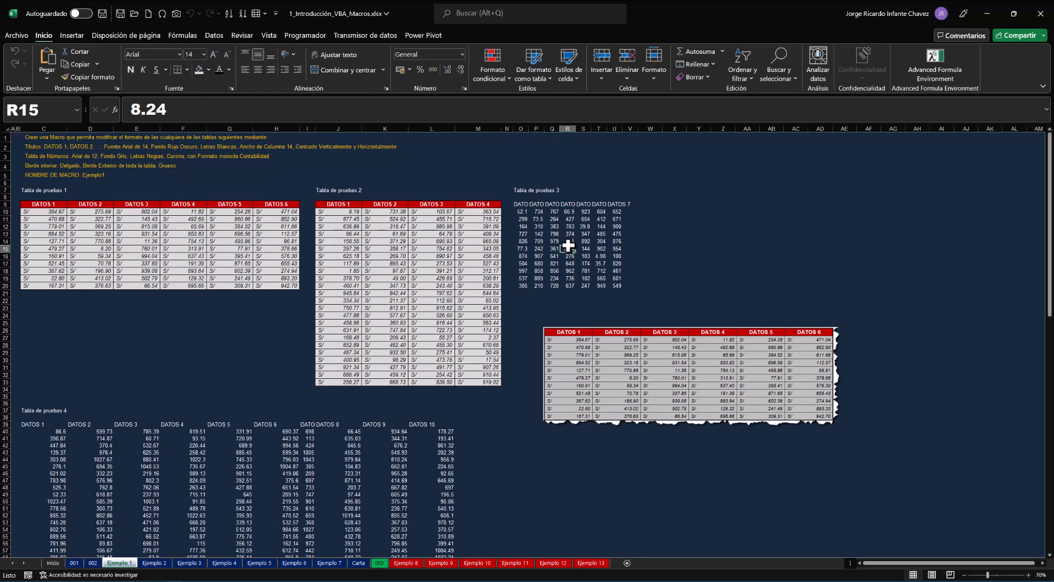
key("ctrl+shift+e")
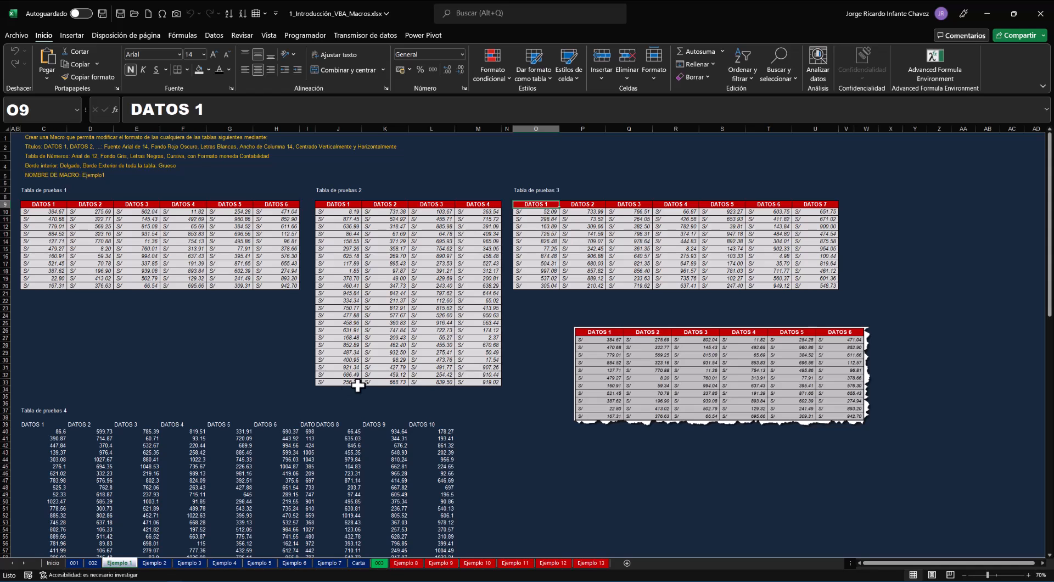
- Run the formatting macro on Tabla de pruebas 4 from a cell inside the table, and review all four tables
scroll(334, 389, "down", 5)
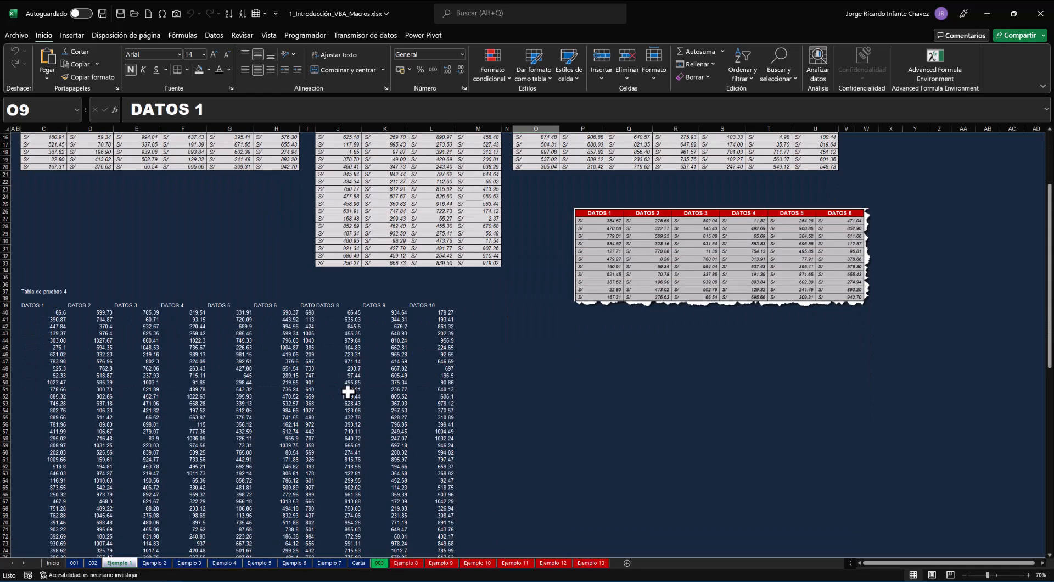
left_click(348, 390)
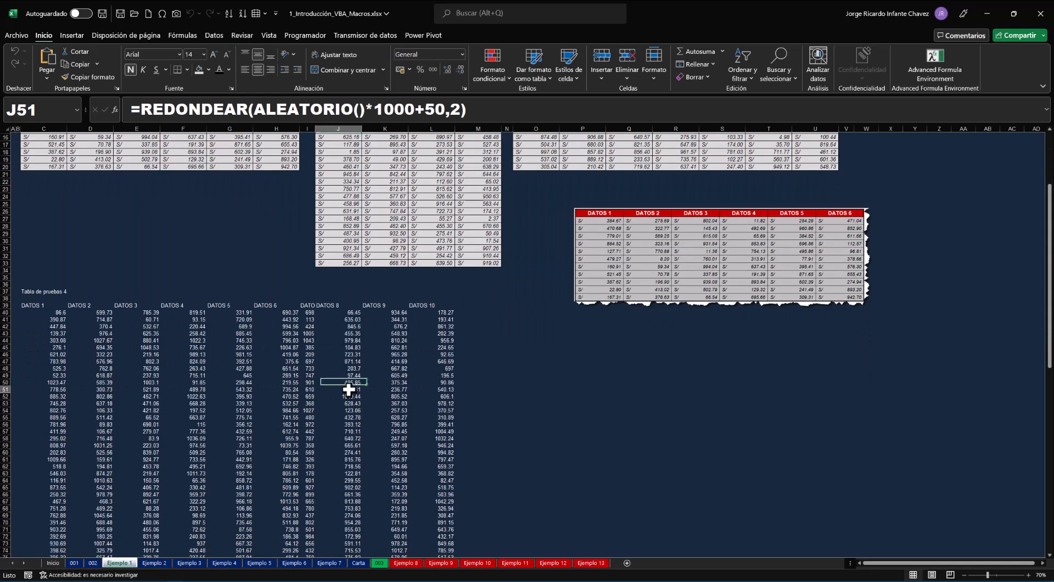
left_click(54, 395)
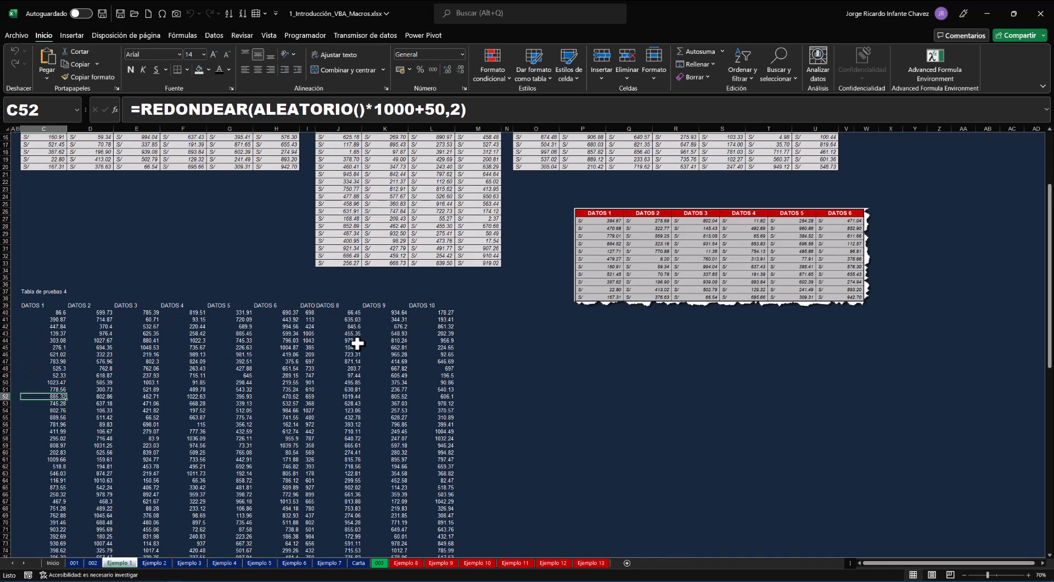
left_click(351, 433)
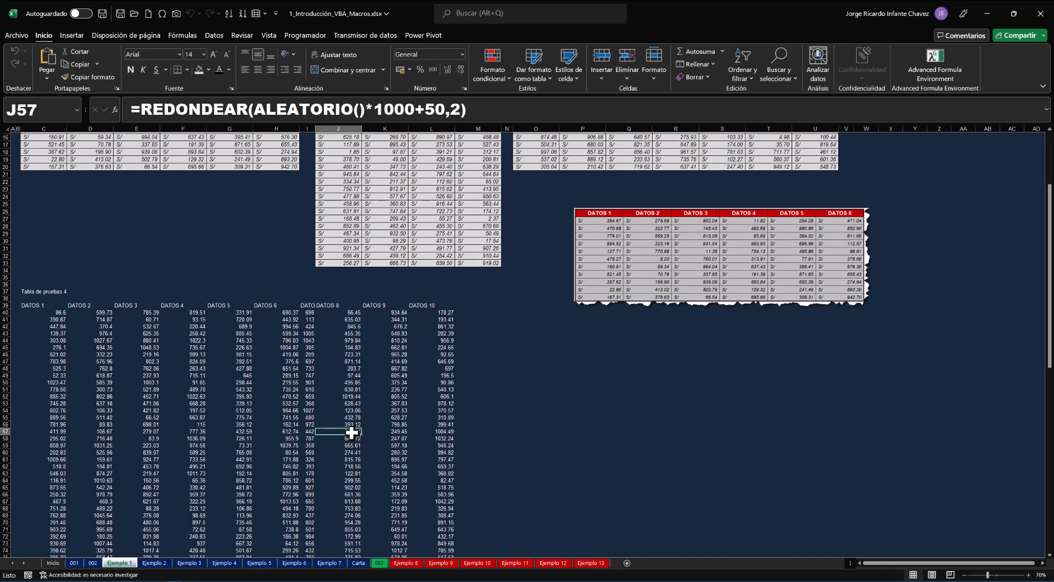
key("ctrl+shift+f")
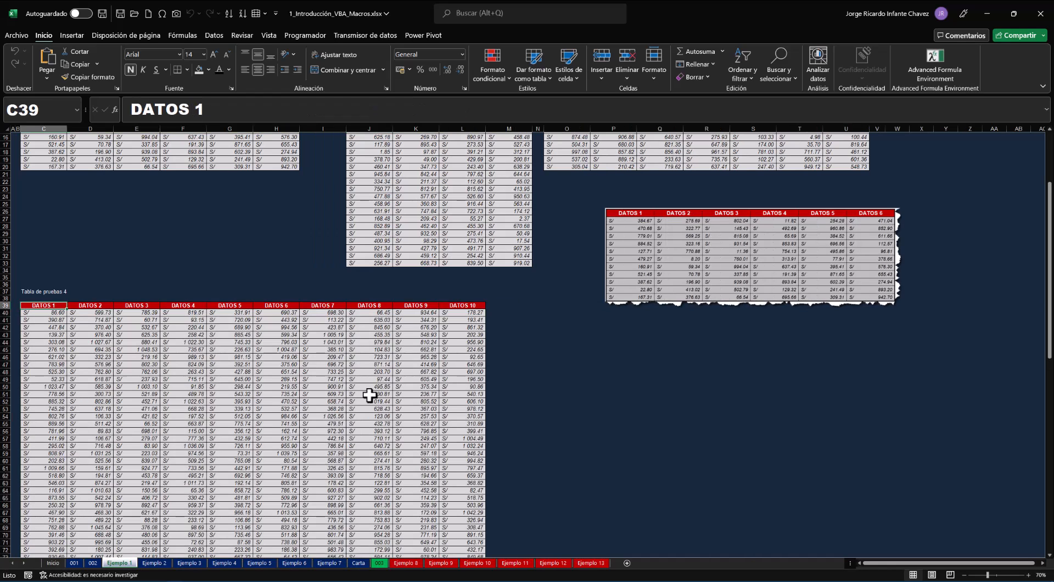
scroll(300, 354, "up", 5)
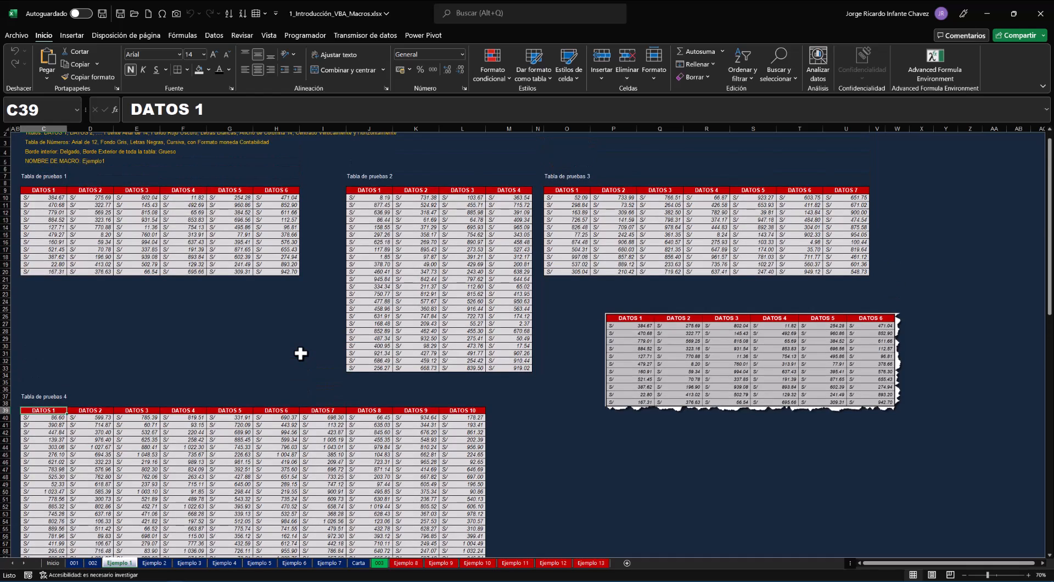
scroll(300, 353, "up", 1)
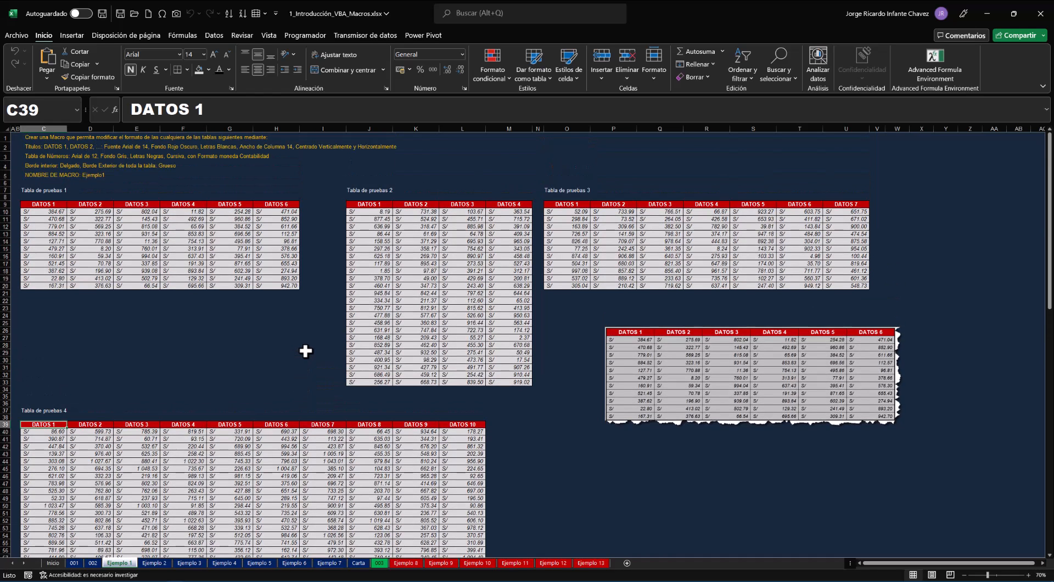